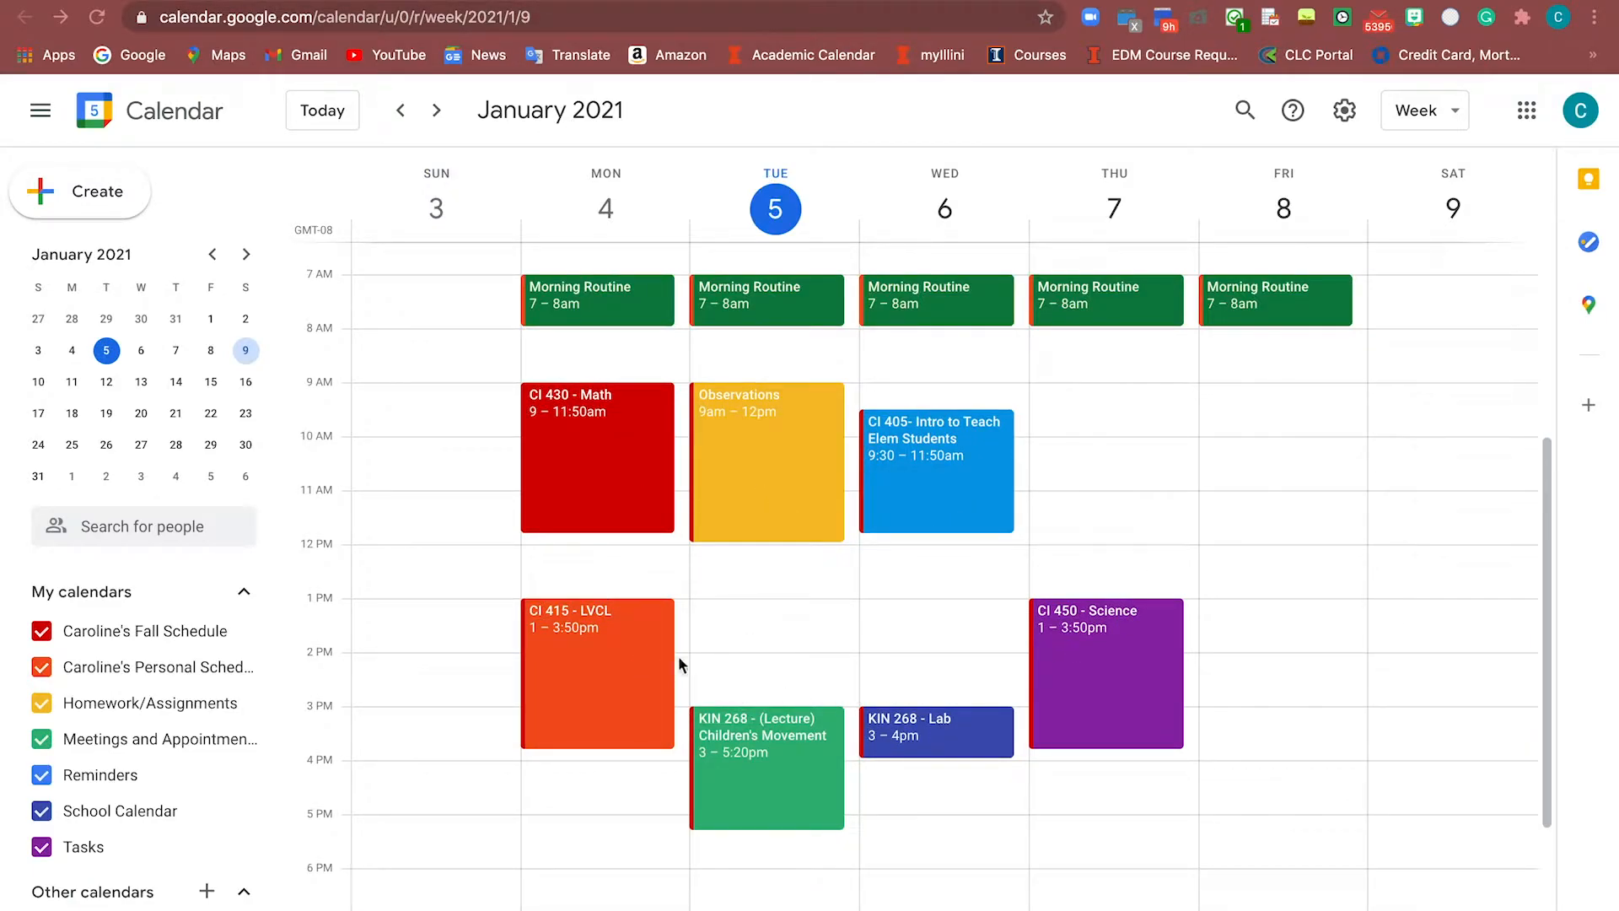
# Toggle the Personal Schedule calendar's events off and on repeatedly, then start a Monday 5–6pm event draft
pyautogui.click(42, 668)
pyautogui.click(42, 668)
pyautogui.click(42, 668)
pyautogui.click(43, 668)
pyautogui.click(42, 668)
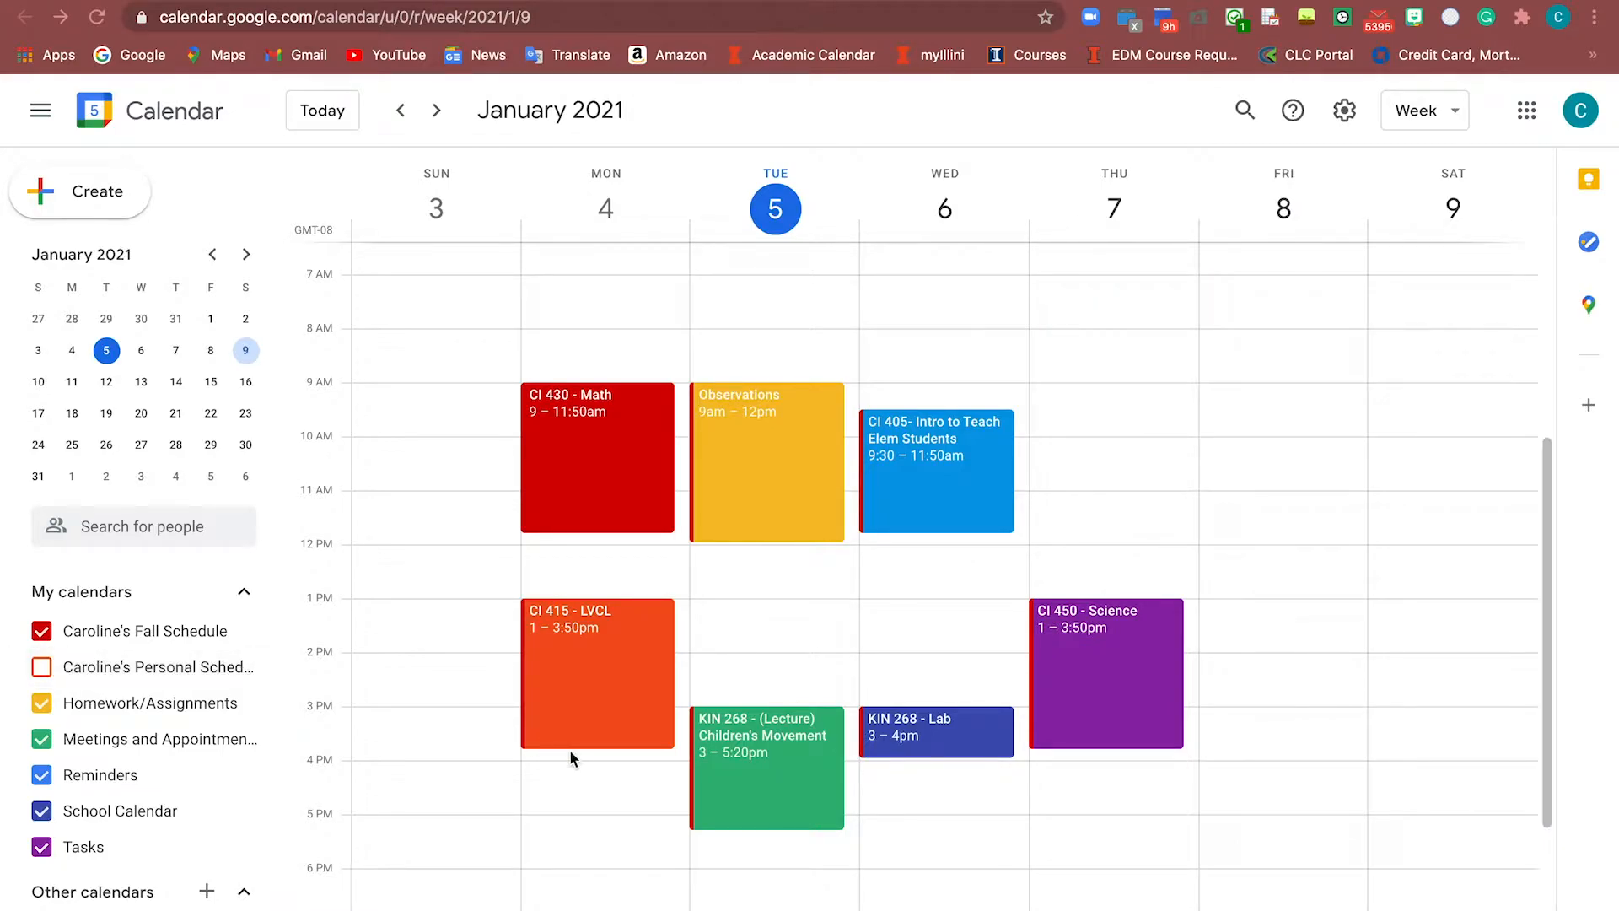
pyautogui.scroll(-3, 570, 754)
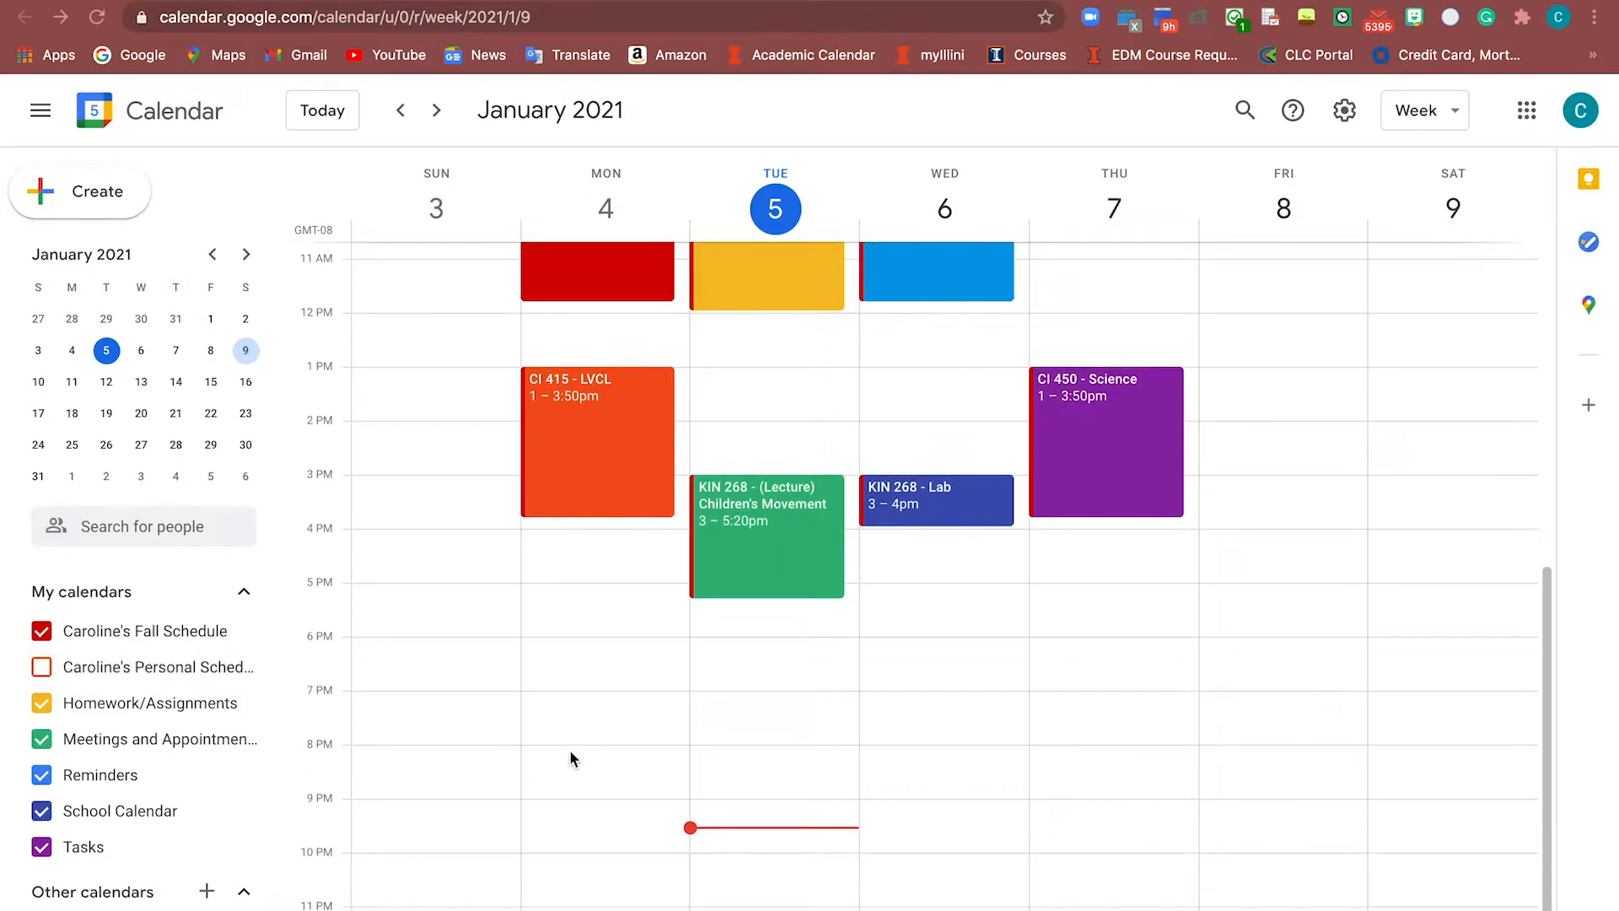
pyautogui.click(43, 668)
pyautogui.click(42, 668)
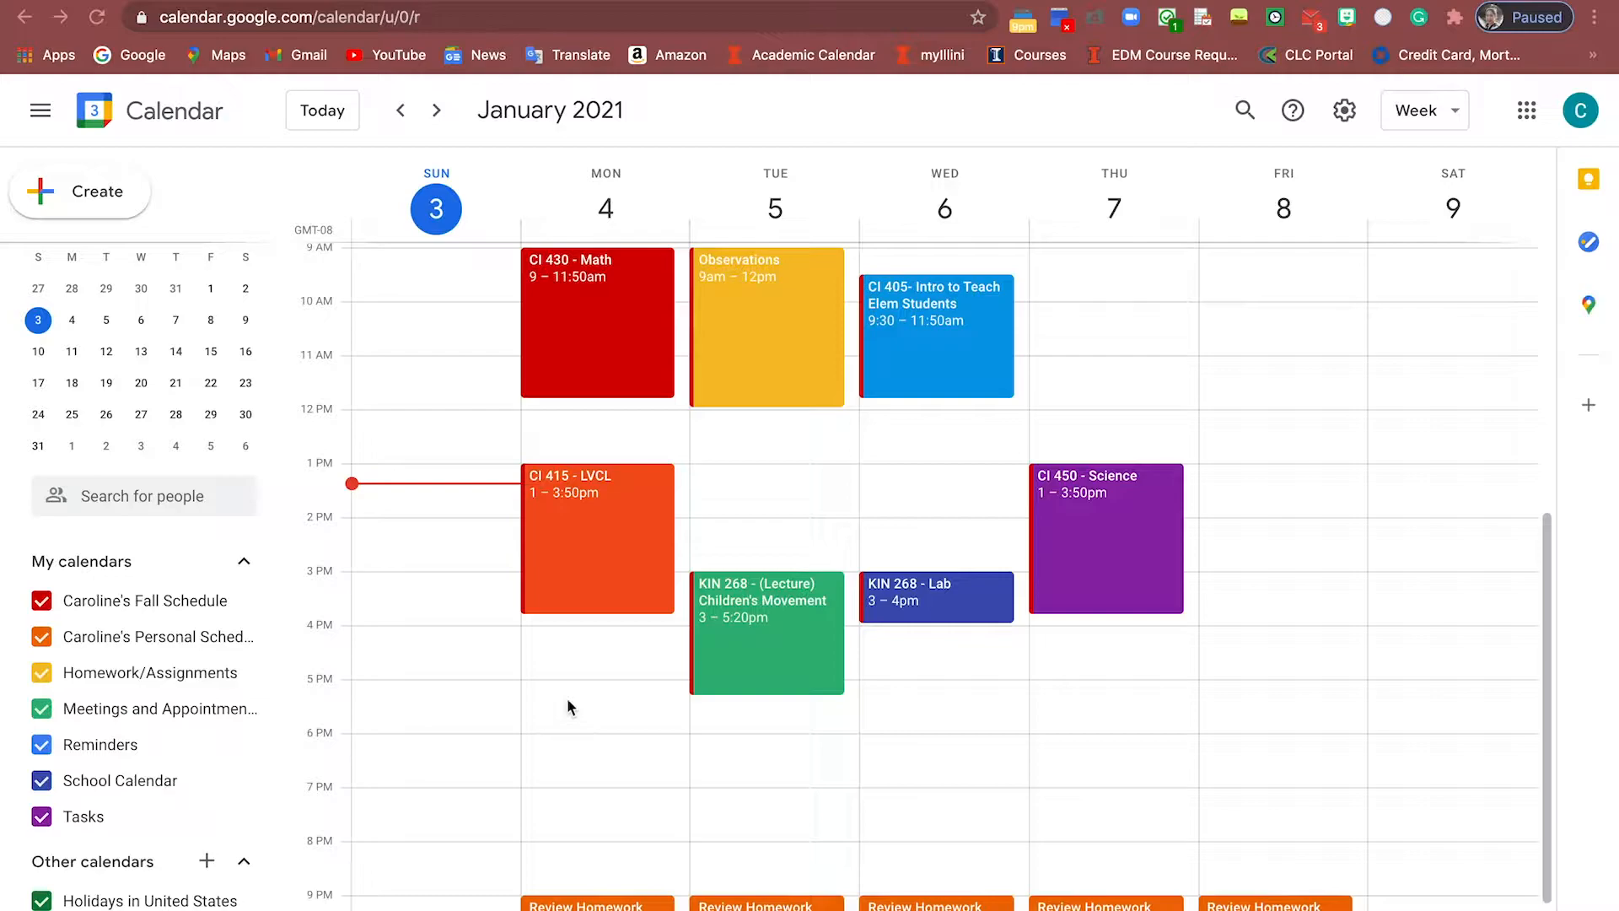
pyautogui.click(567, 700)
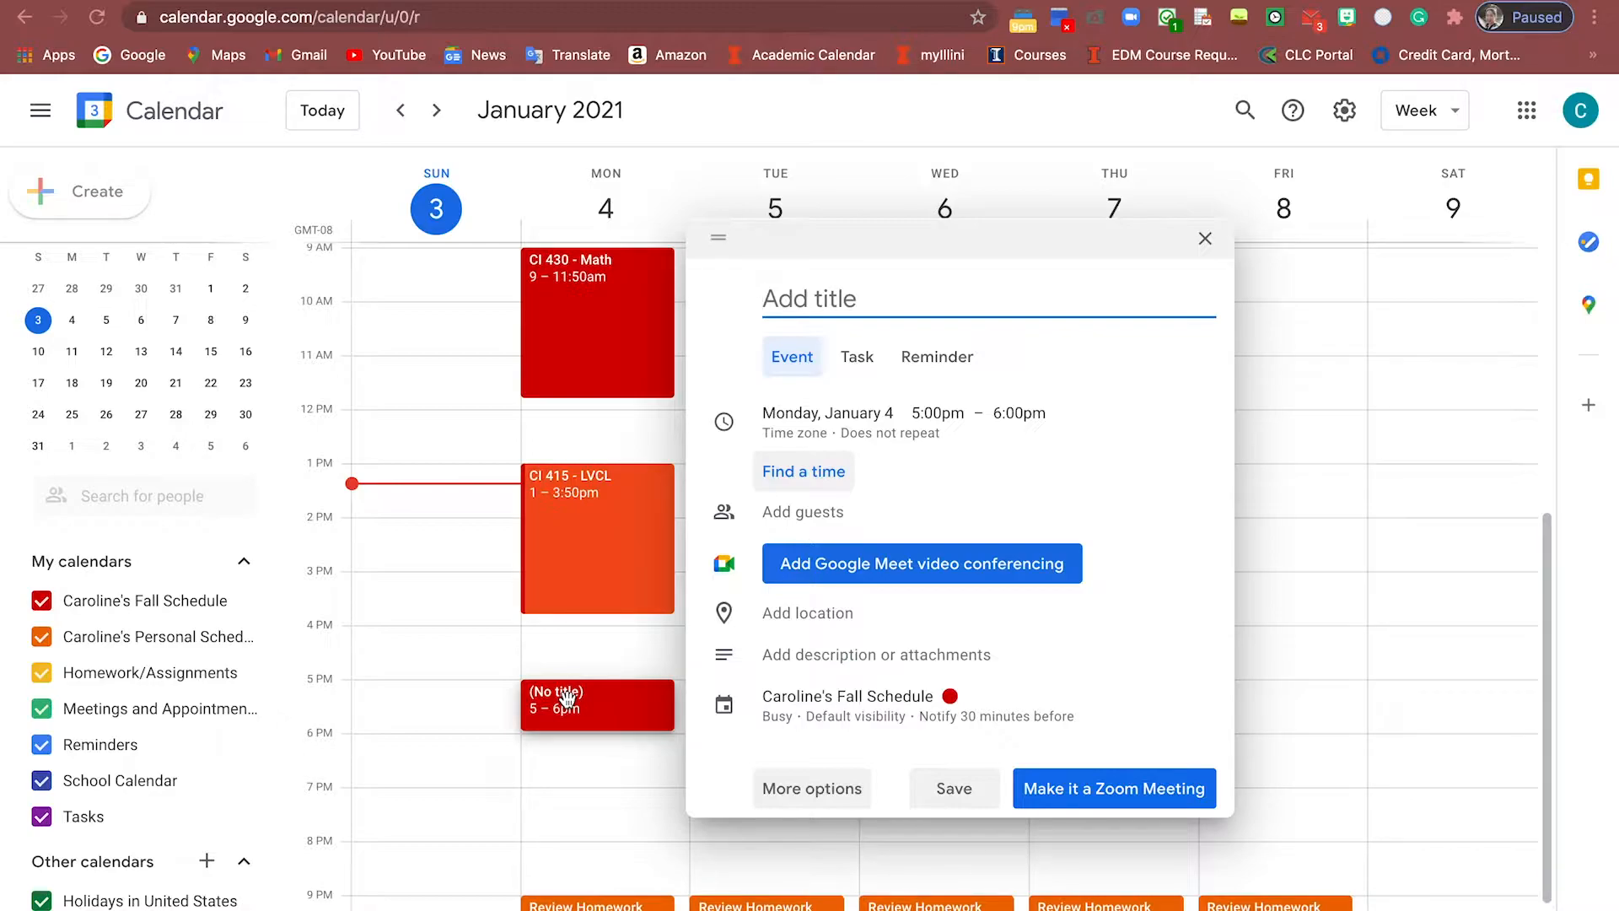
# Title the event 'Dinner TIme' and set it to run from 6:00pm to 9:00pm
pyautogui.write('Dinner TIme')
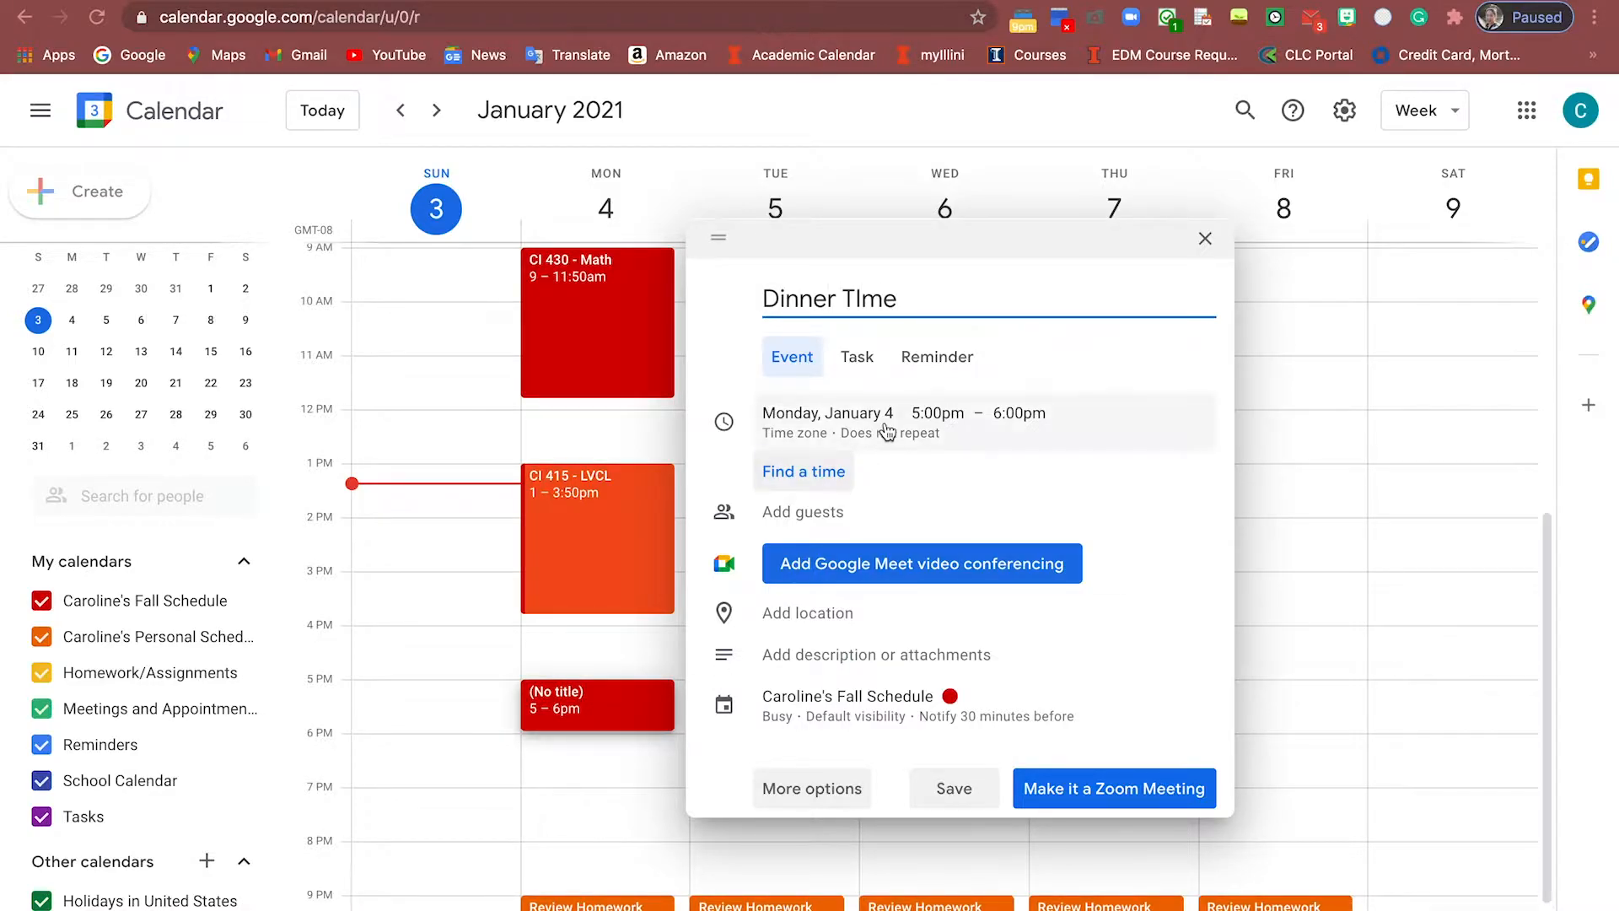
pyautogui.click(938, 412)
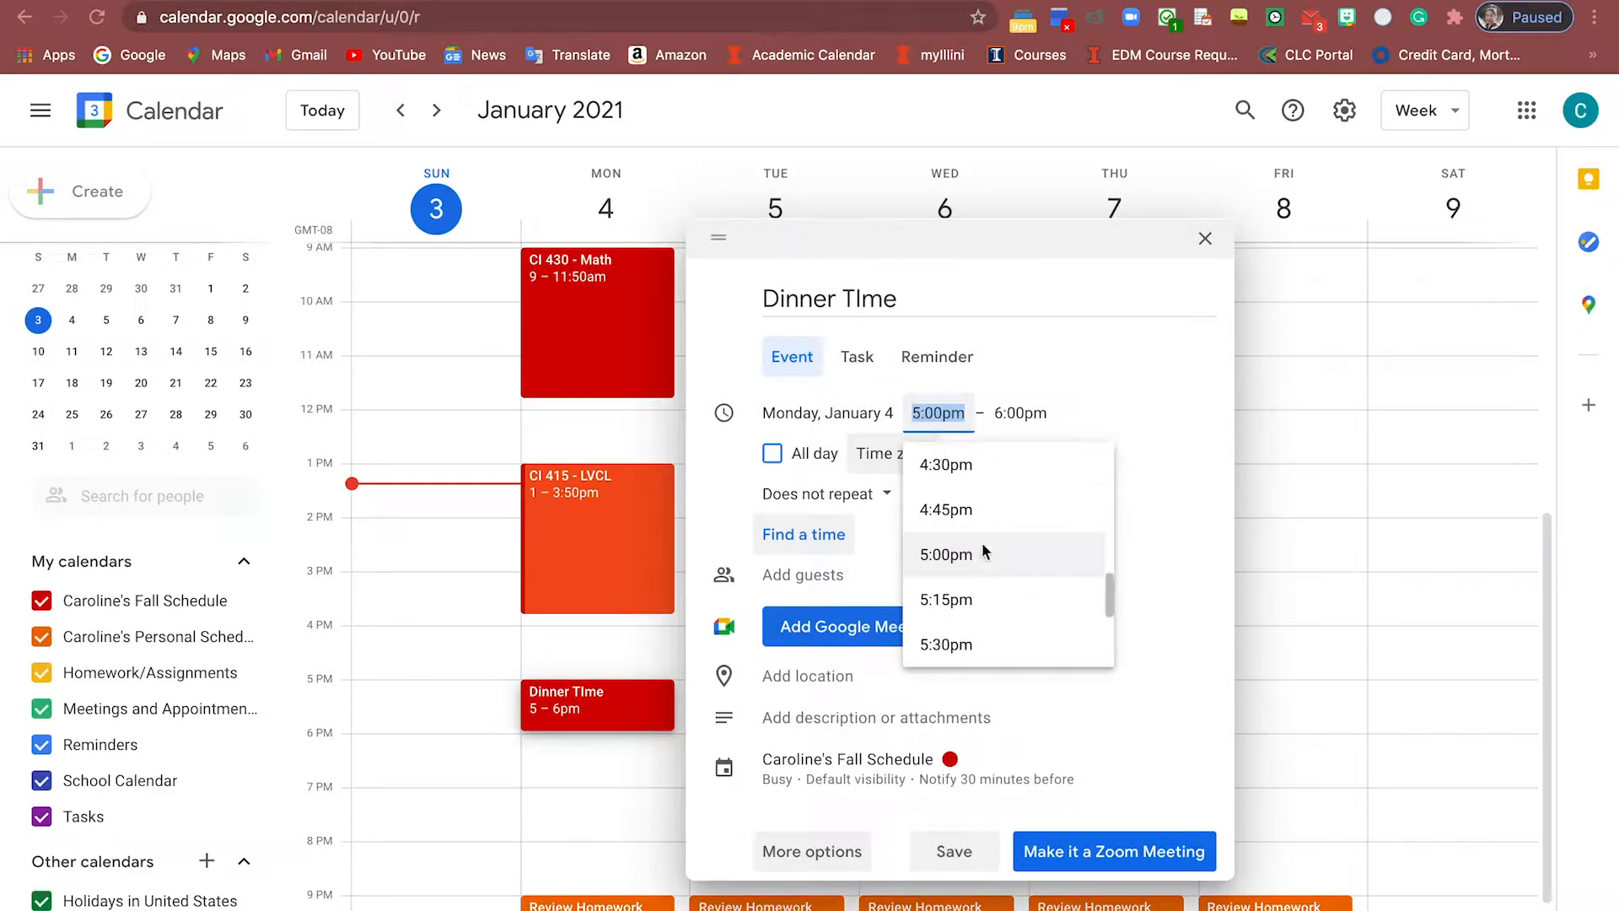
pyautogui.scroll(-3, 983, 552)
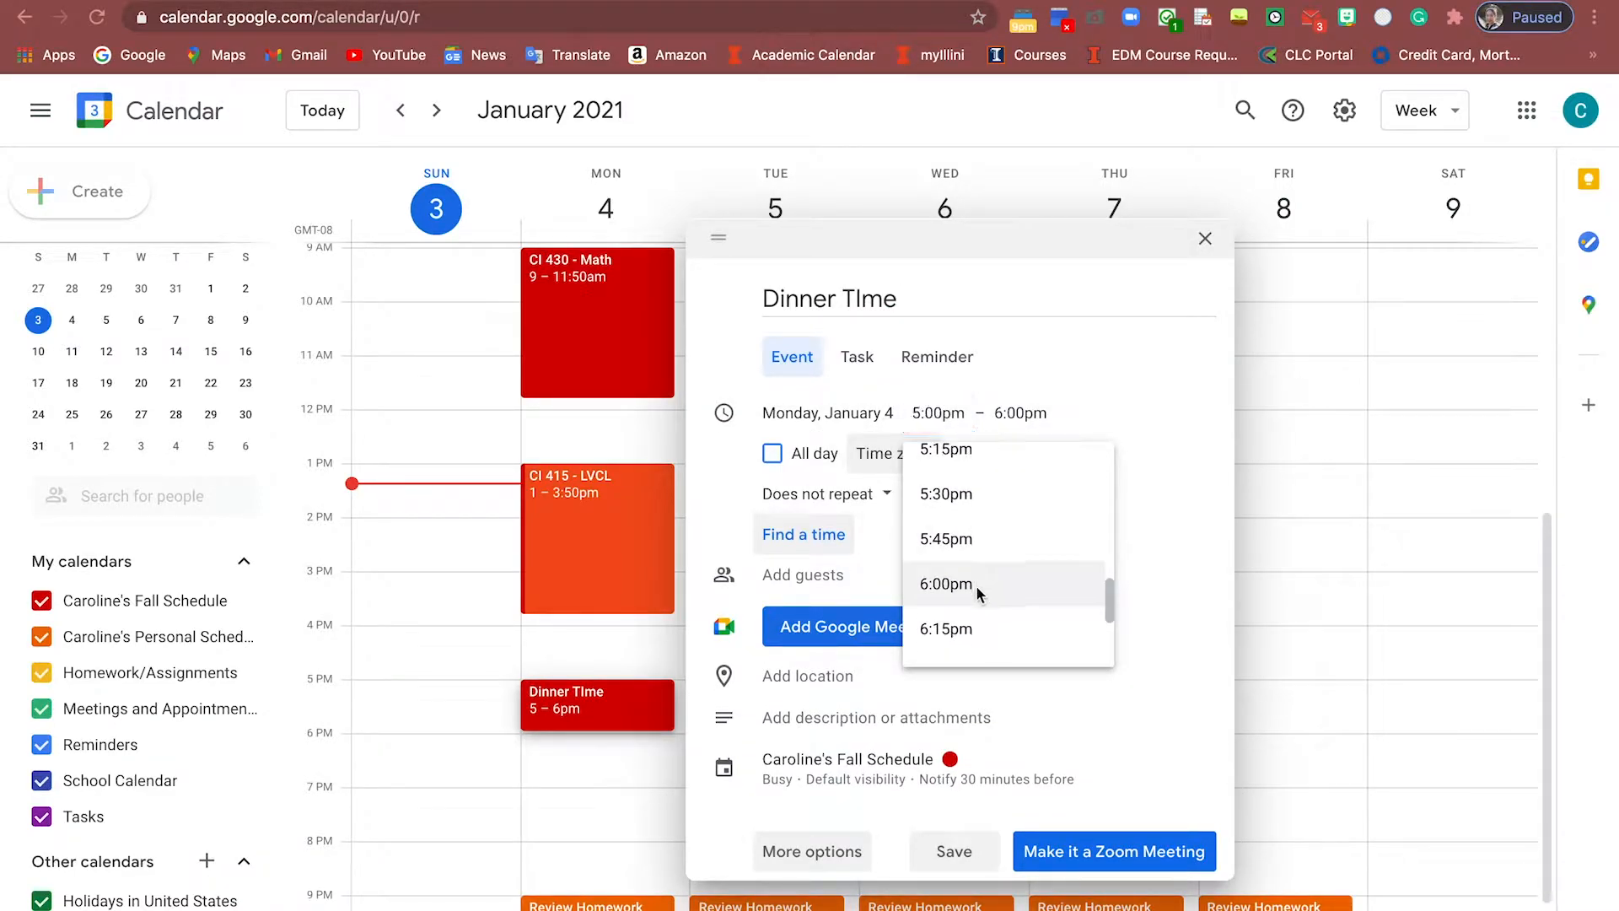
pyautogui.click(979, 586)
pyautogui.click(1004, 412)
pyautogui.write('9:00Pm')
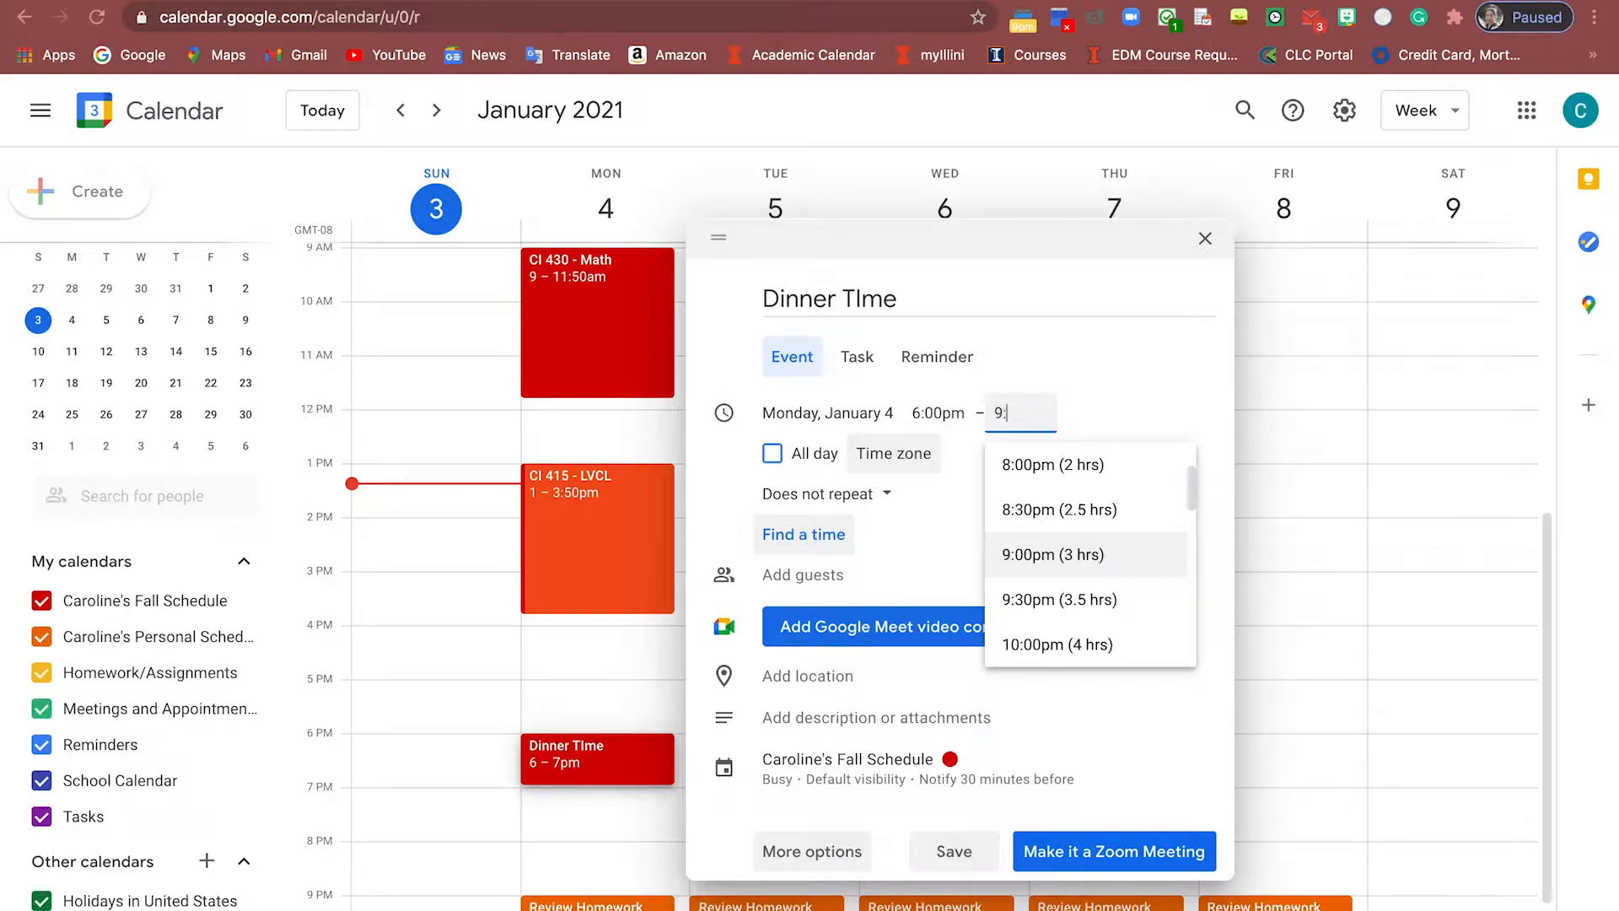
pyautogui.press('Return')
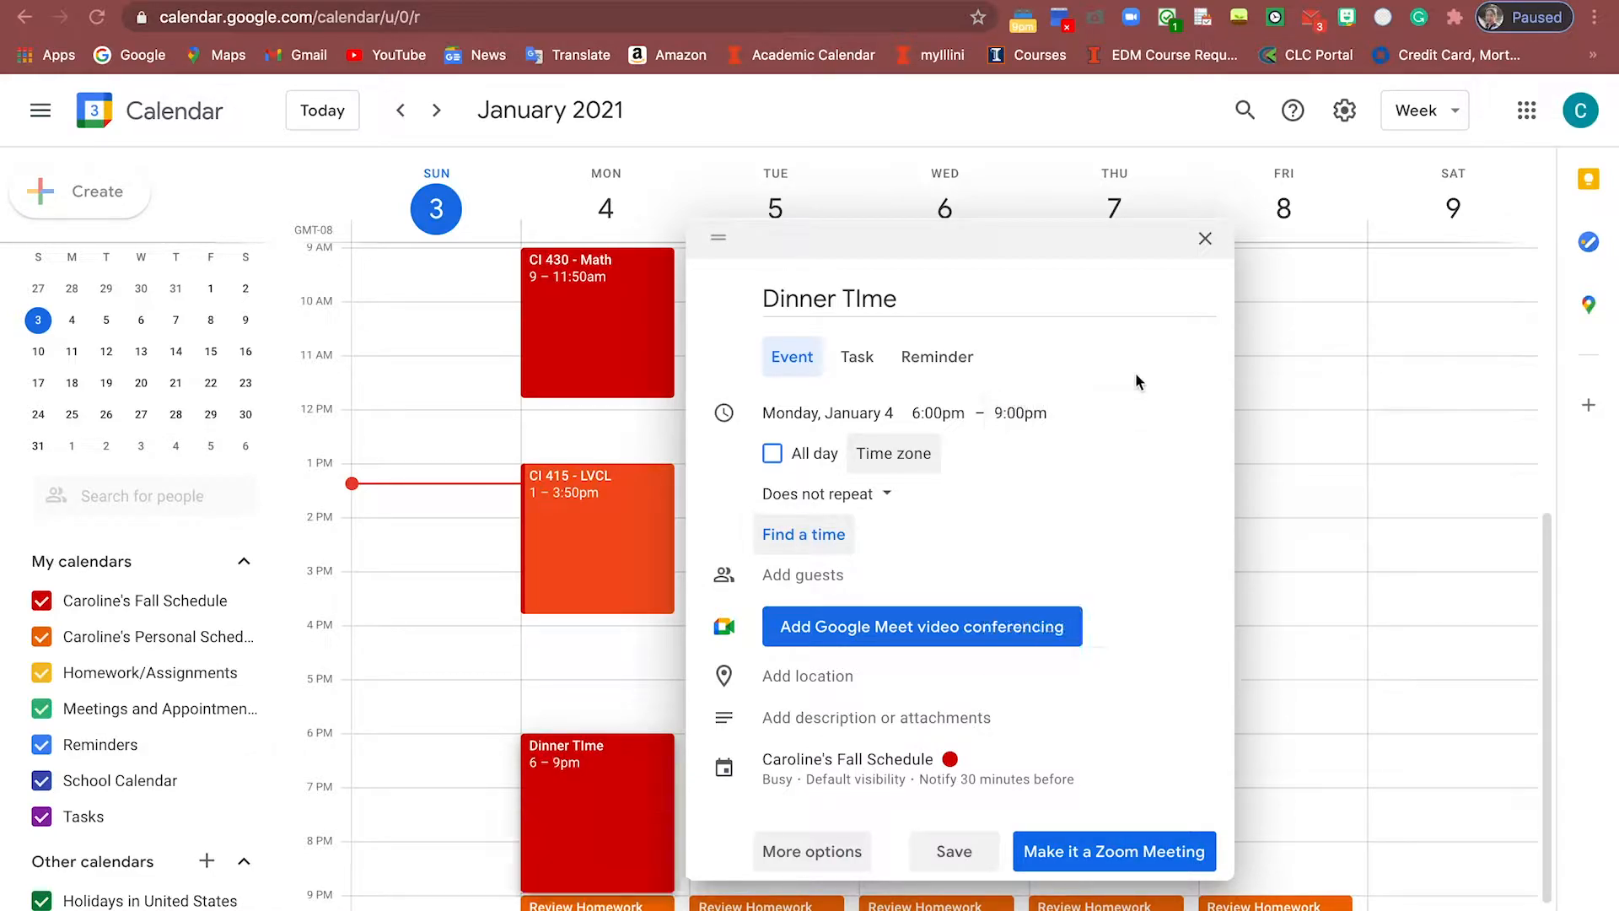
# Make it repeat every weekday, Monday to Friday, ending on May 15, 2021
pyautogui.click(835, 494)
pyautogui.click(852, 737)
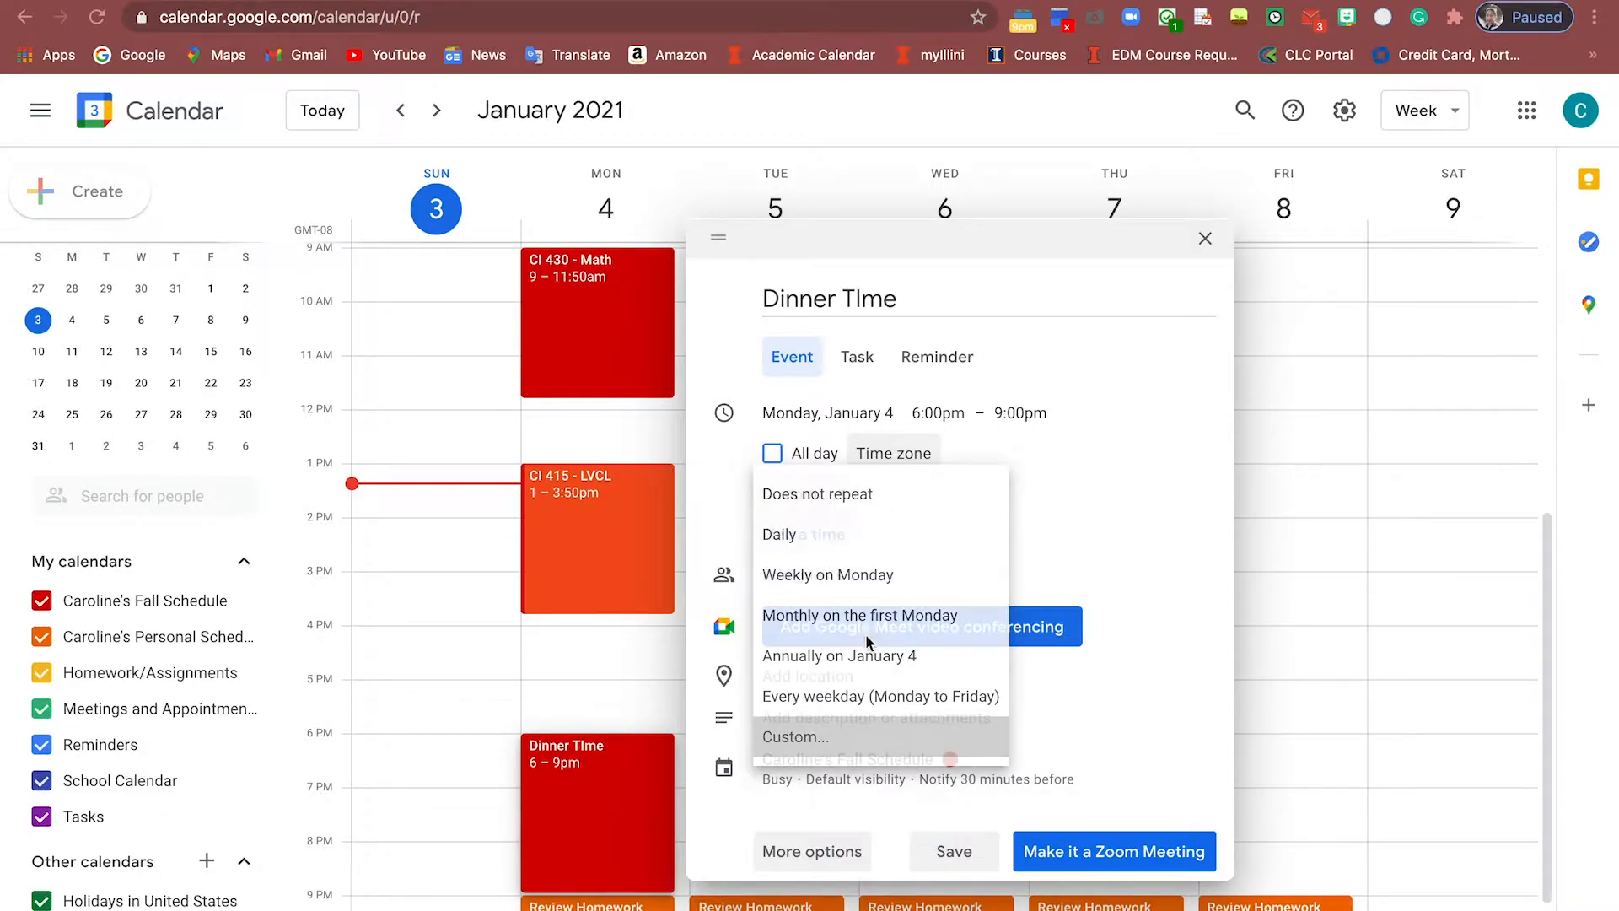
pyautogui.click(706, 471)
pyautogui.click(745, 477)
pyautogui.click(777, 475)
pyautogui.click(812, 475)
pyautogui.click(647, 615)
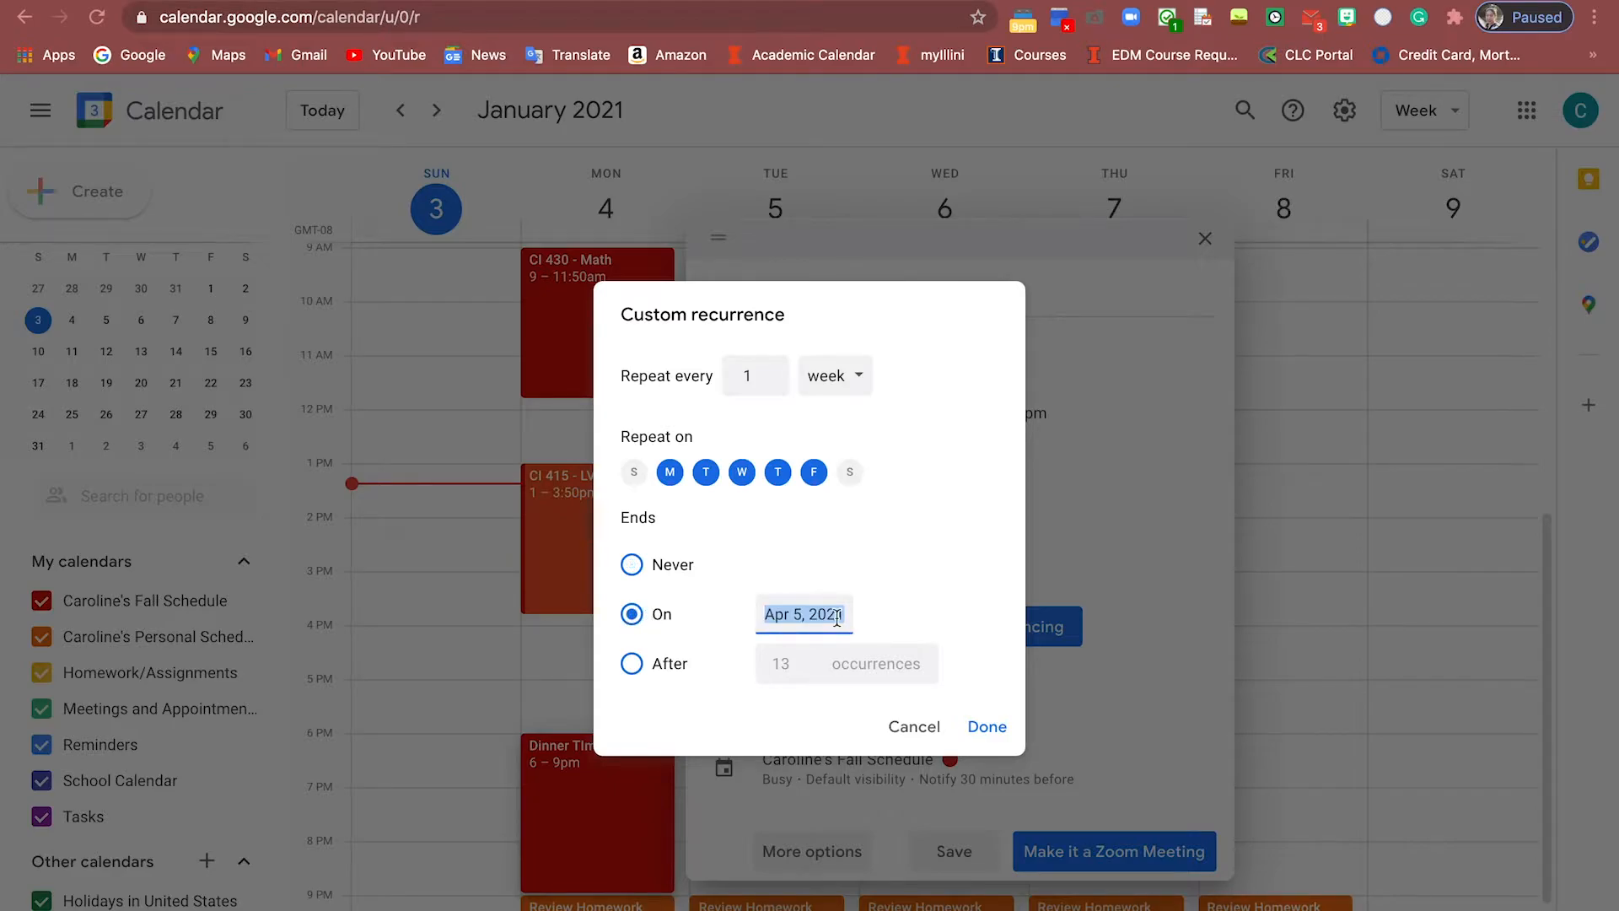
pyautogui.click(839, 618)
pyautogui.click(1040, 661)
pyautogui.click(1039, 790)
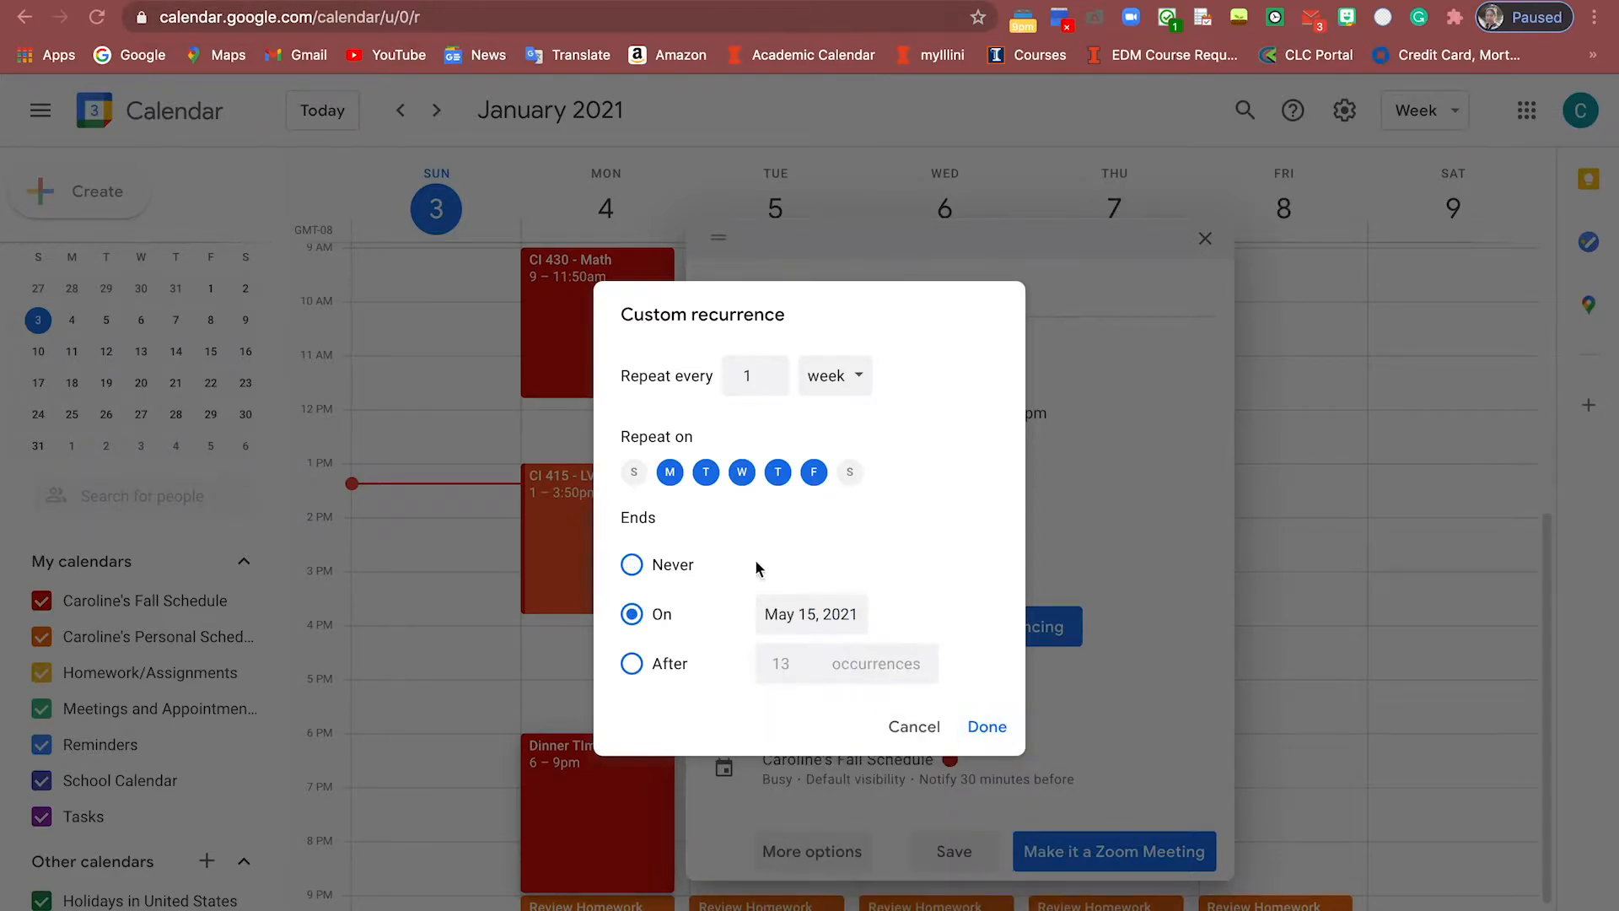
pyautogui.click(988, 731)
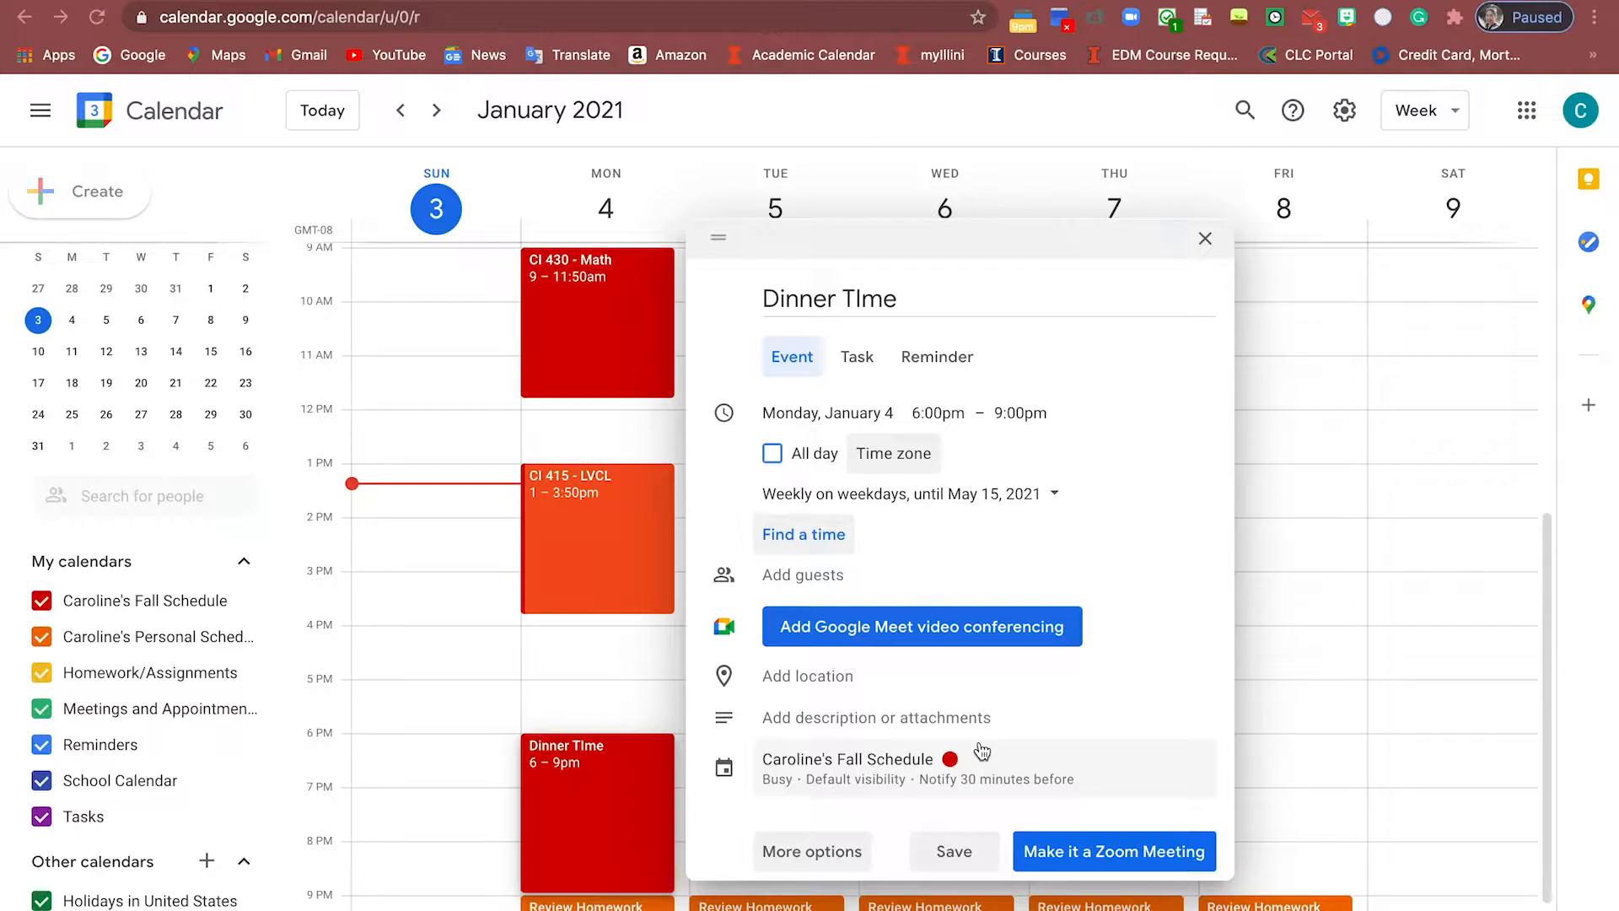
# Move Dinner TIme to the Personal Schedule calendar, colour it Flamingo, and save it
pyautogui.click(721, 791)
pyautogui.click(837, 767)
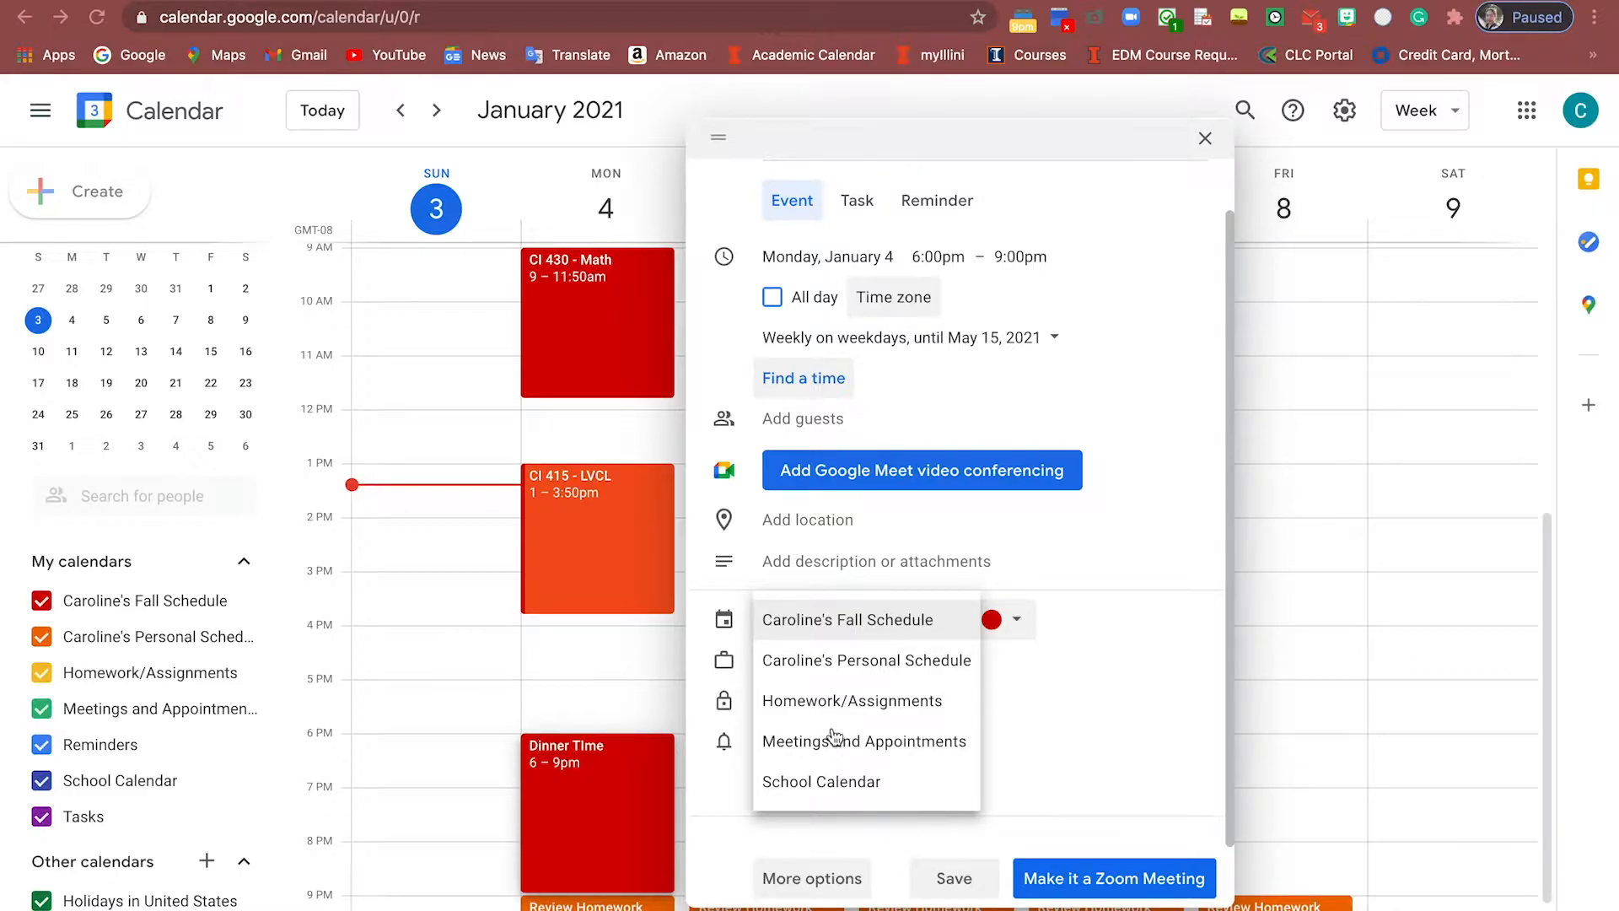
pyautogui.click(854, 658)
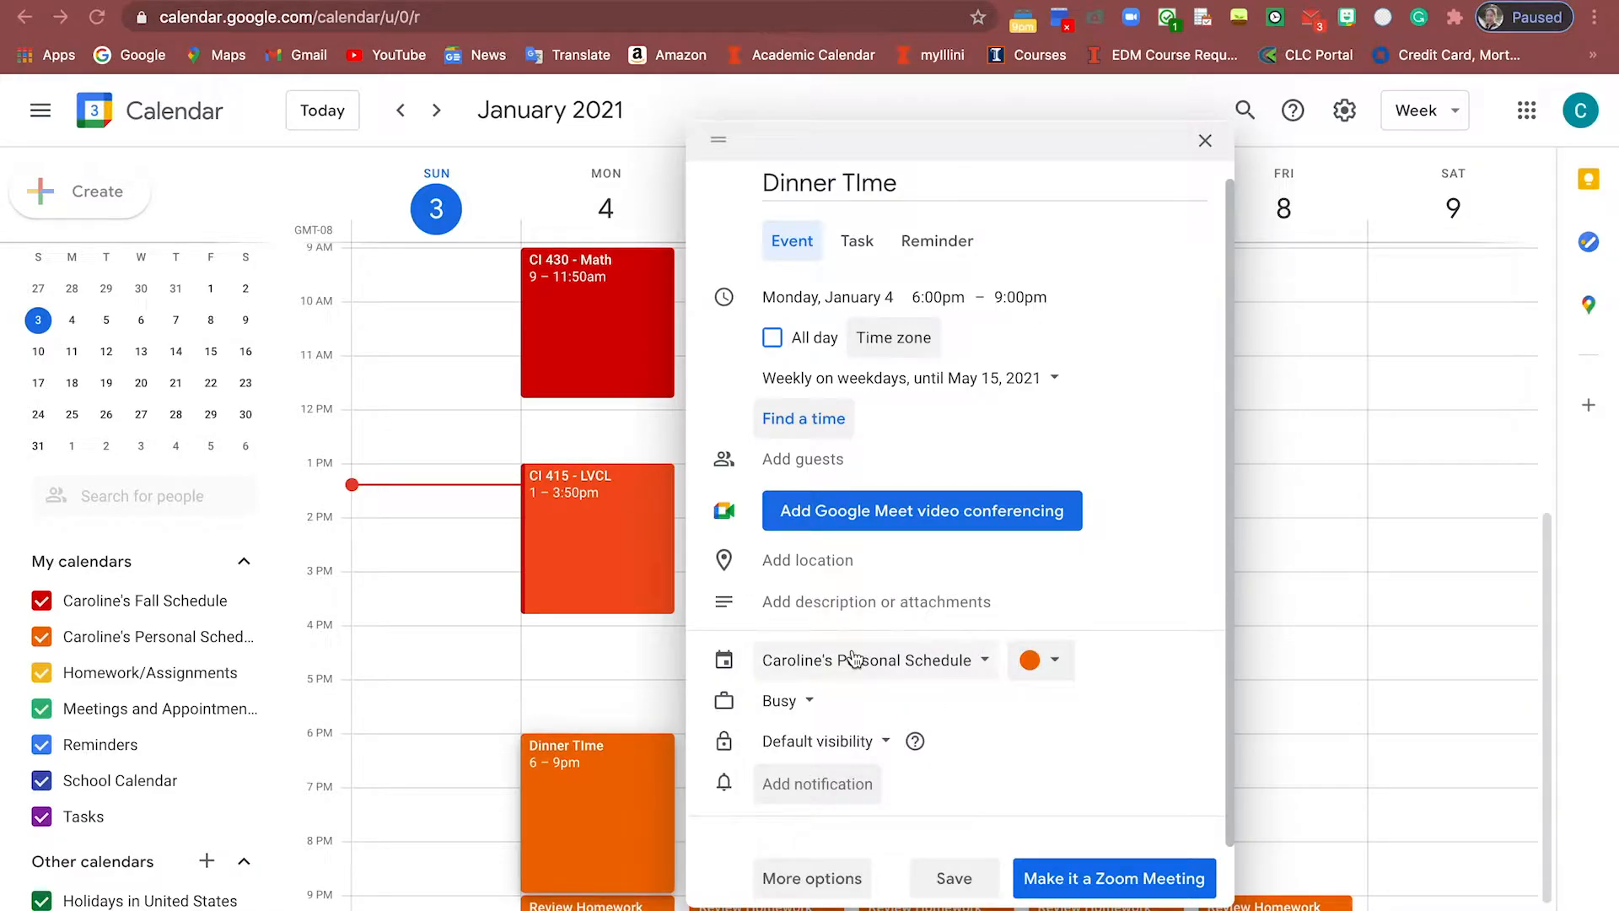
pyautogui.click(1052, 660)
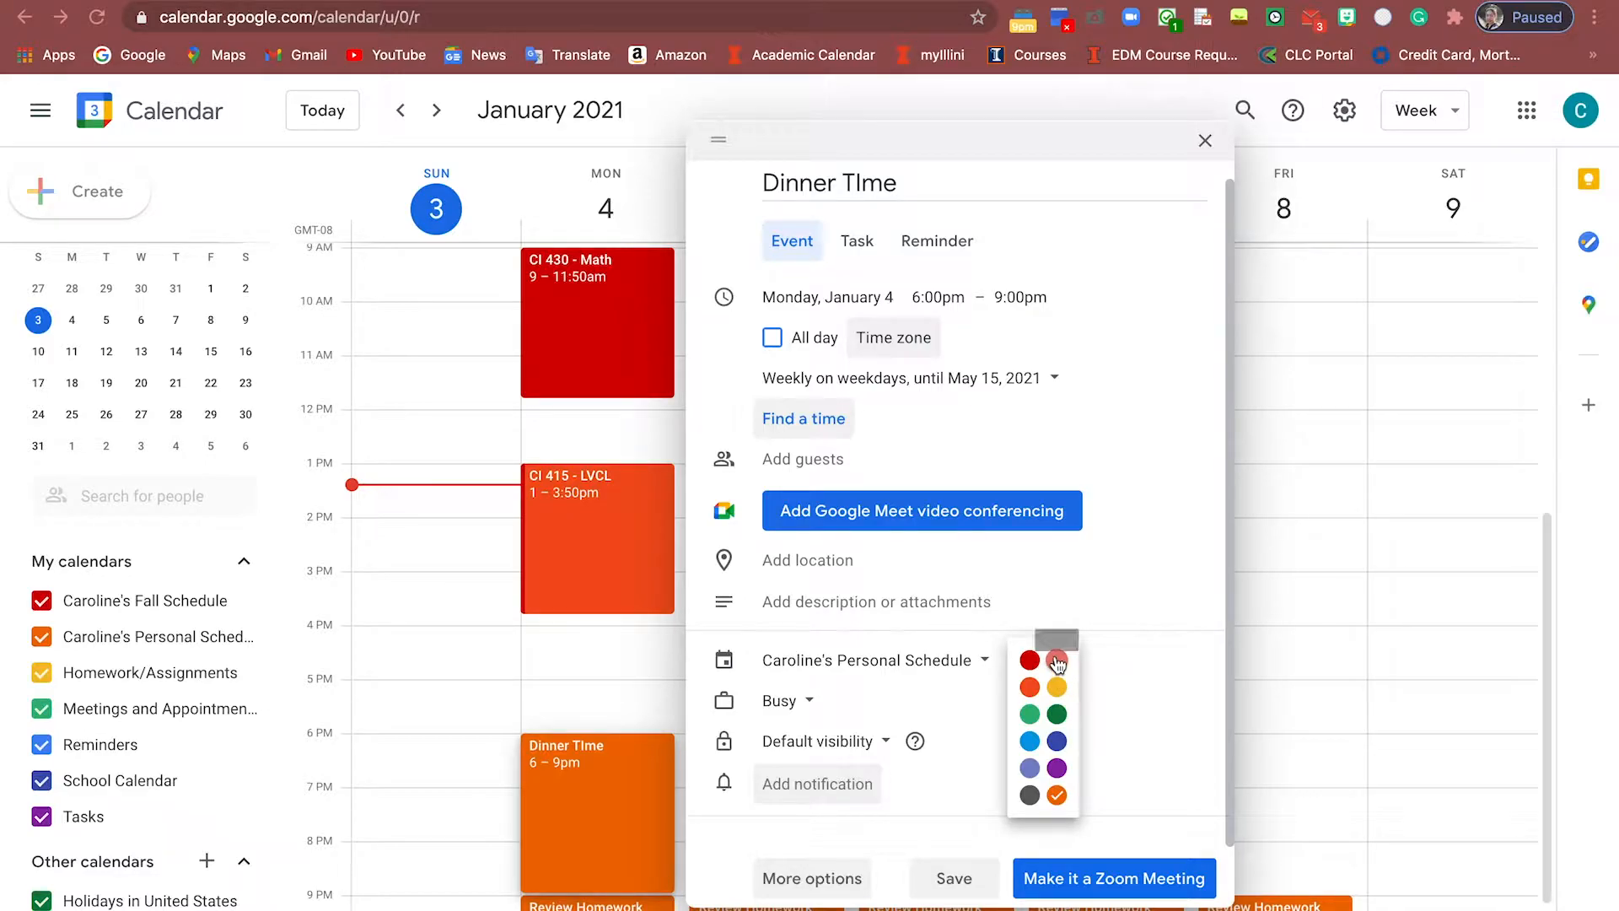
pyautogui.click(1058, 664)
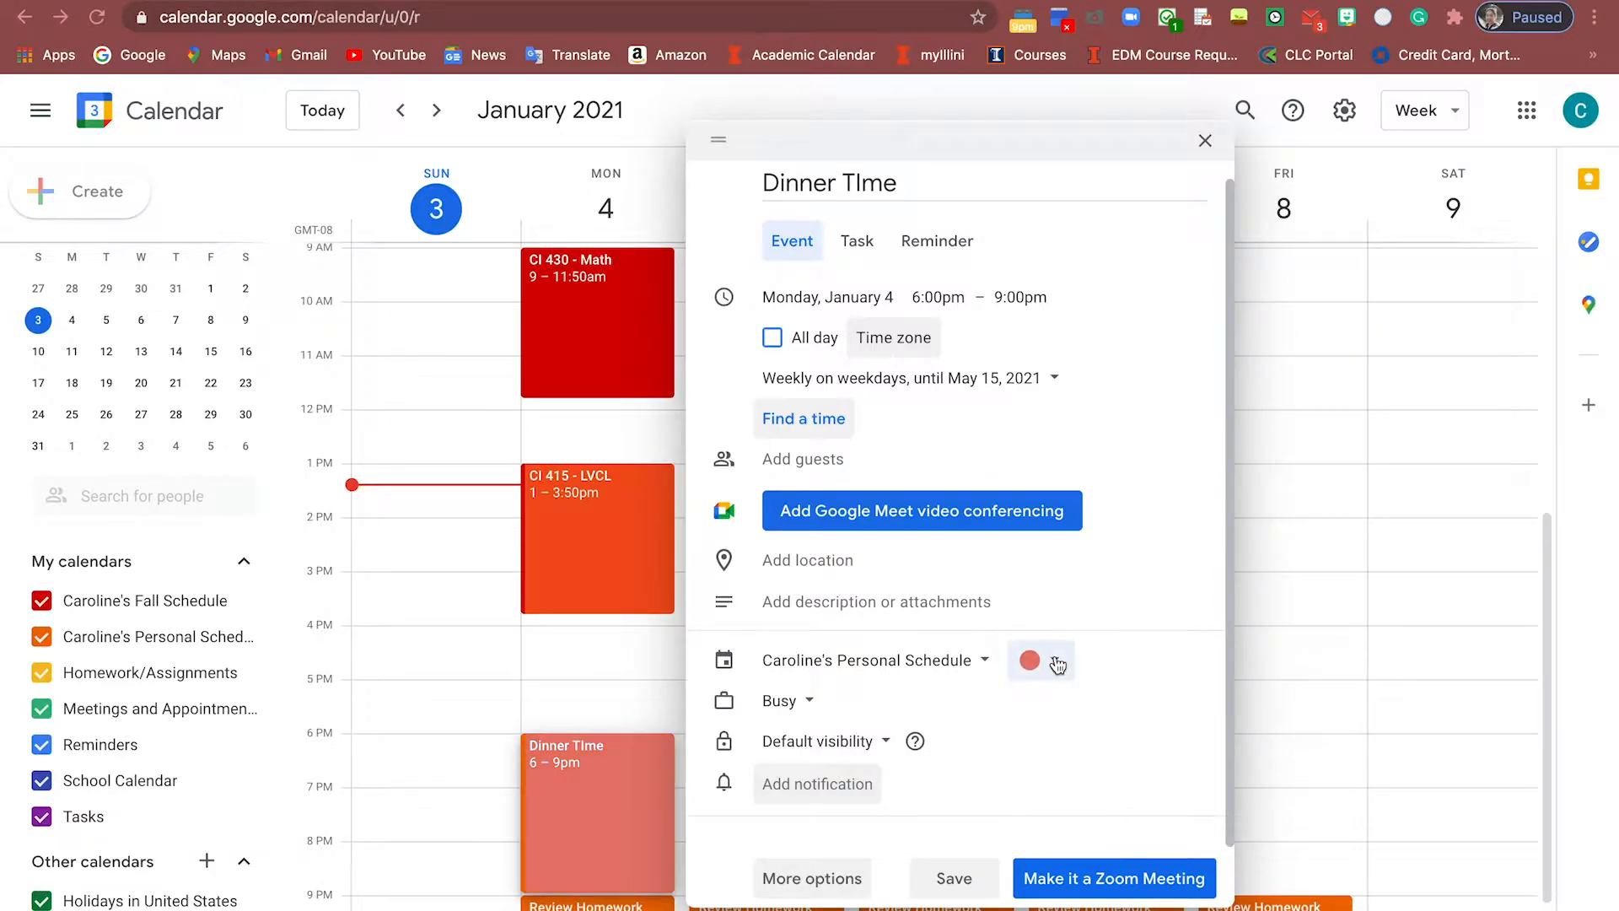
pyautogui.click(955, 877)
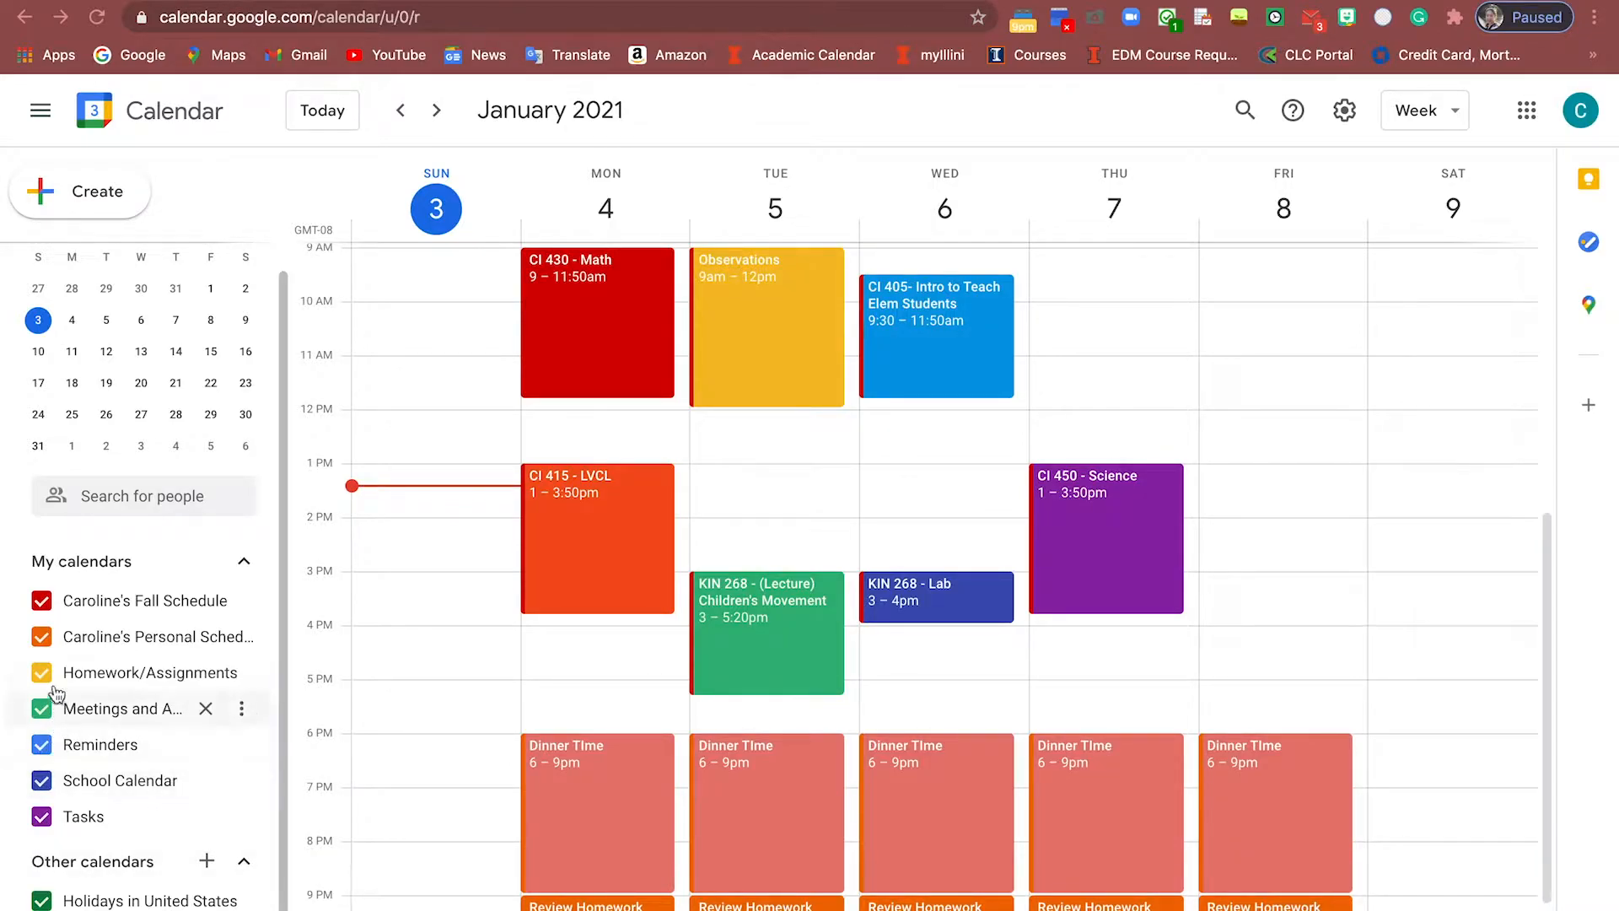
pyautogui.click(42, 639)
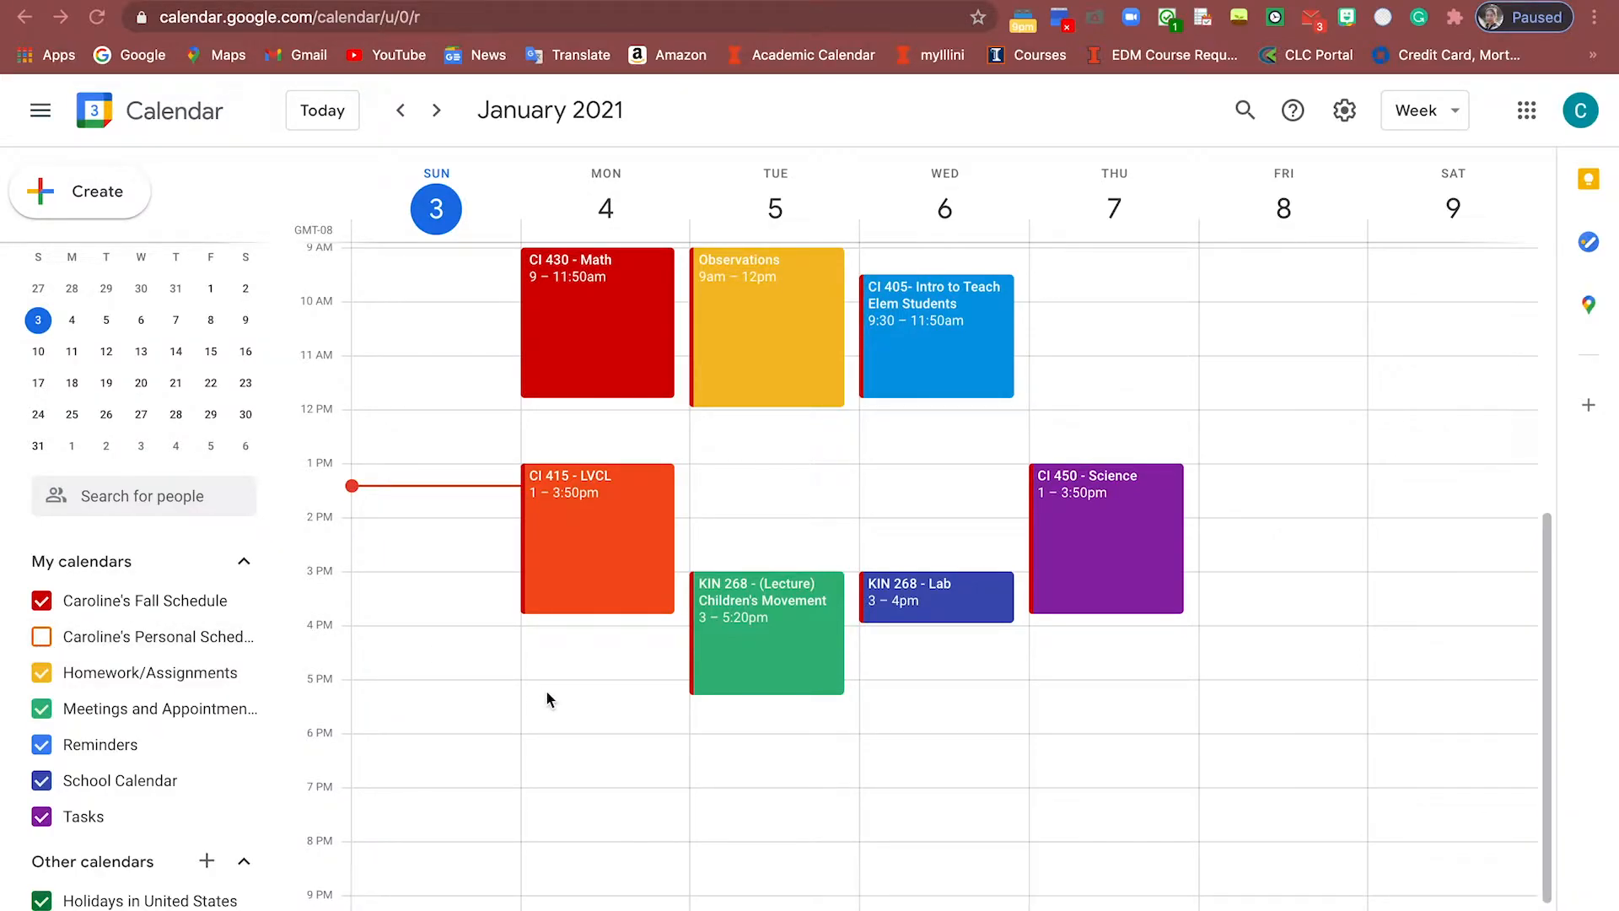
pyautogui.scroll(3, 545, 690)
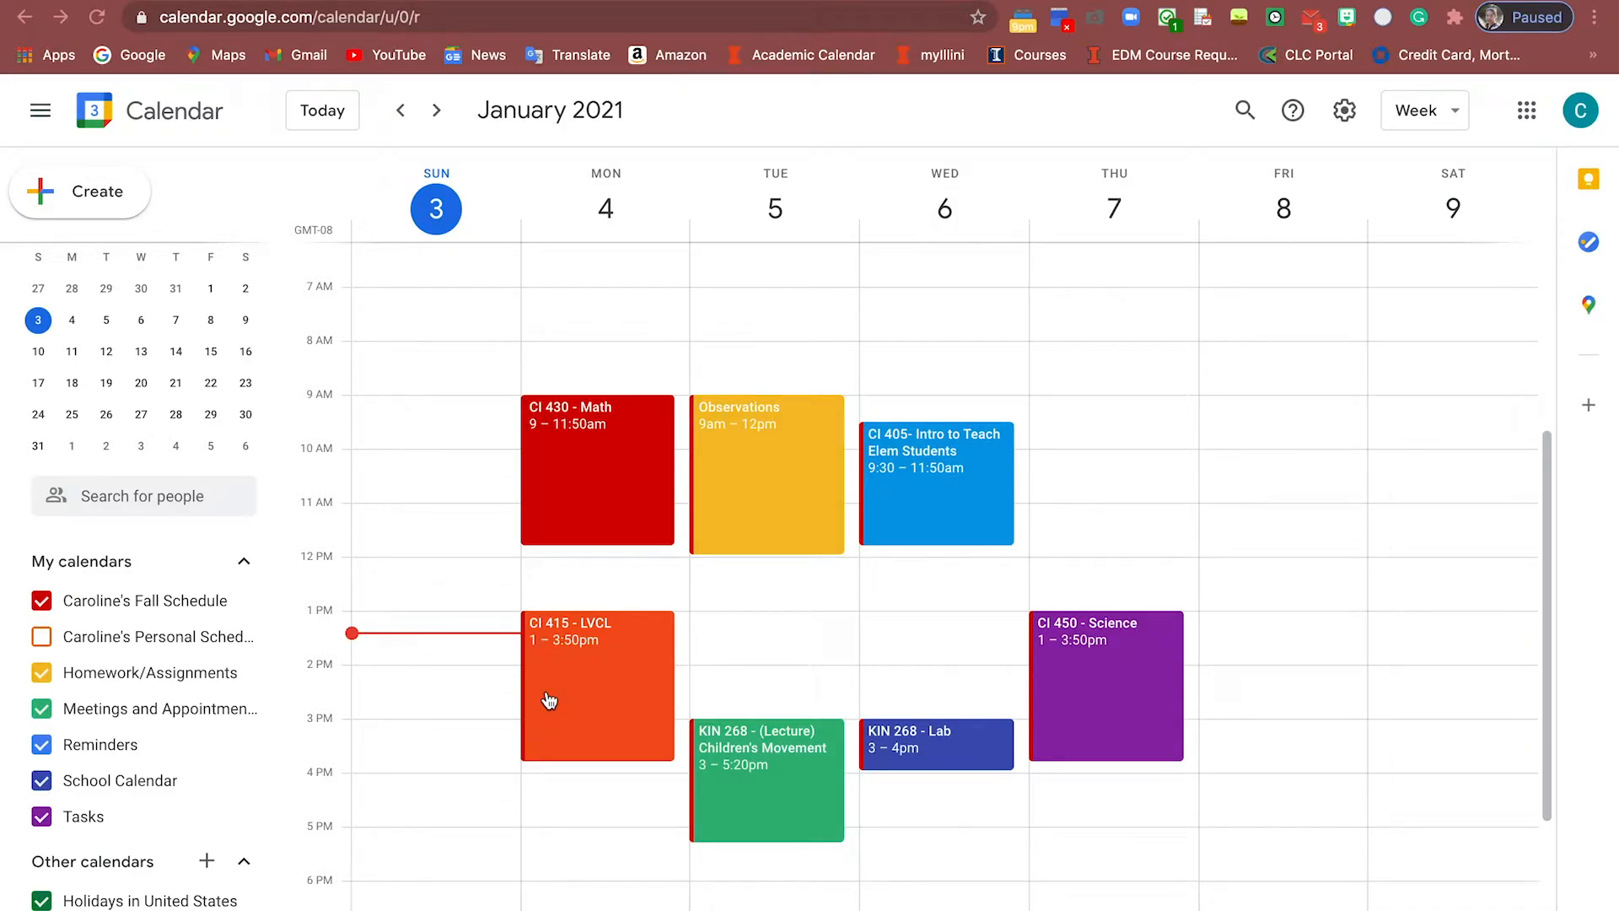
pyautogui.click(42, 638)
pyautogui.scroll(-1, 728, 588)
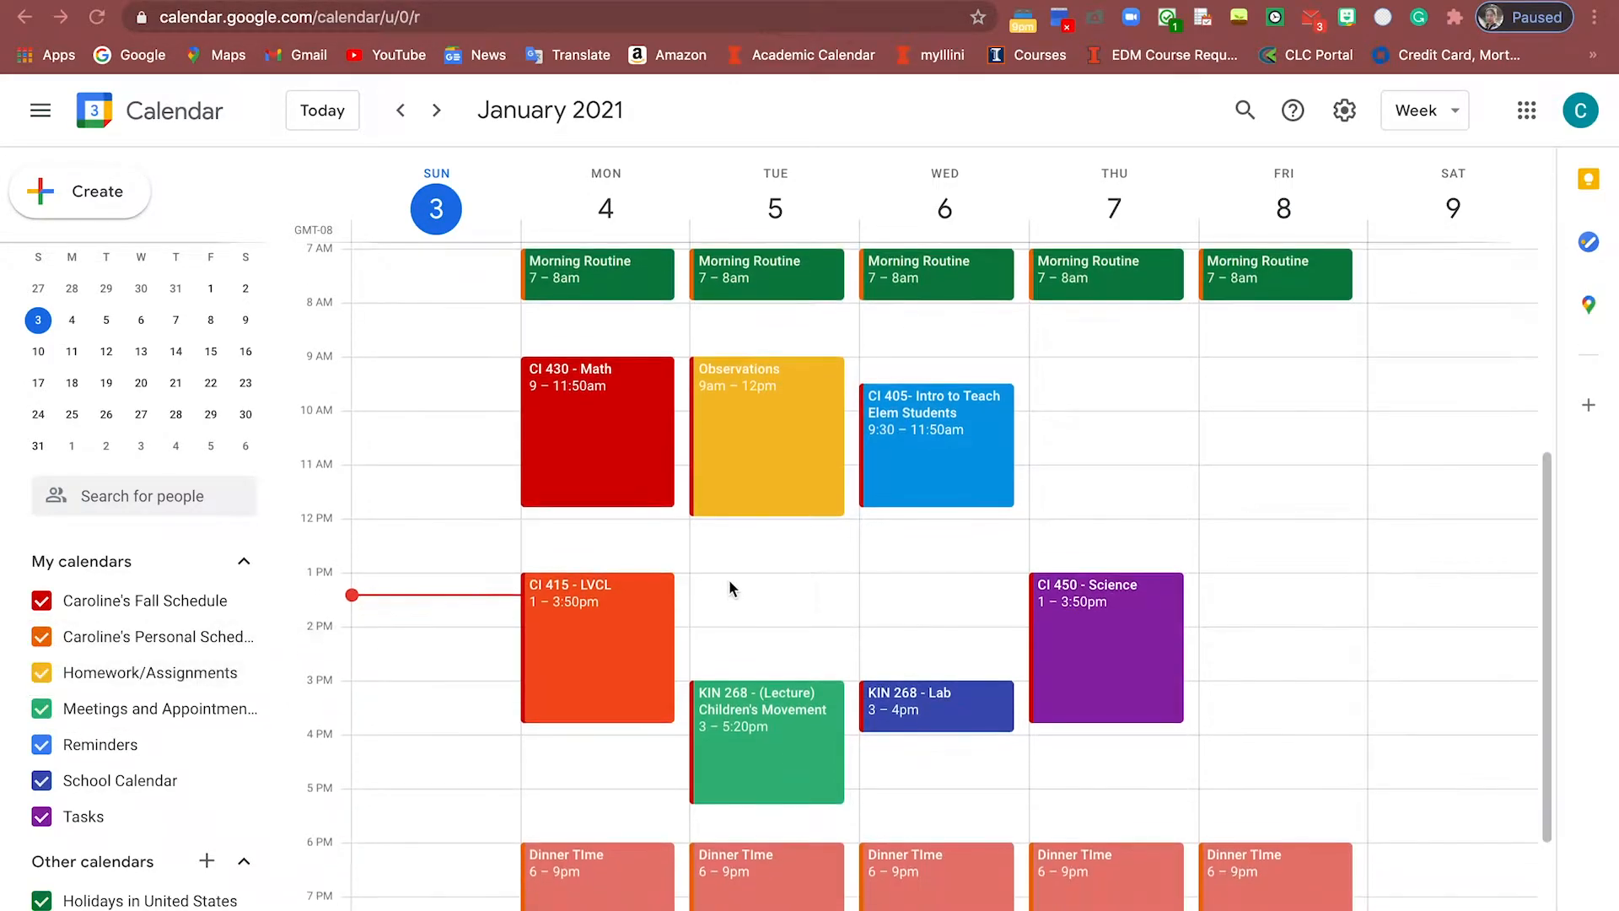
pyautogui.scroll(-1, 729, 582)
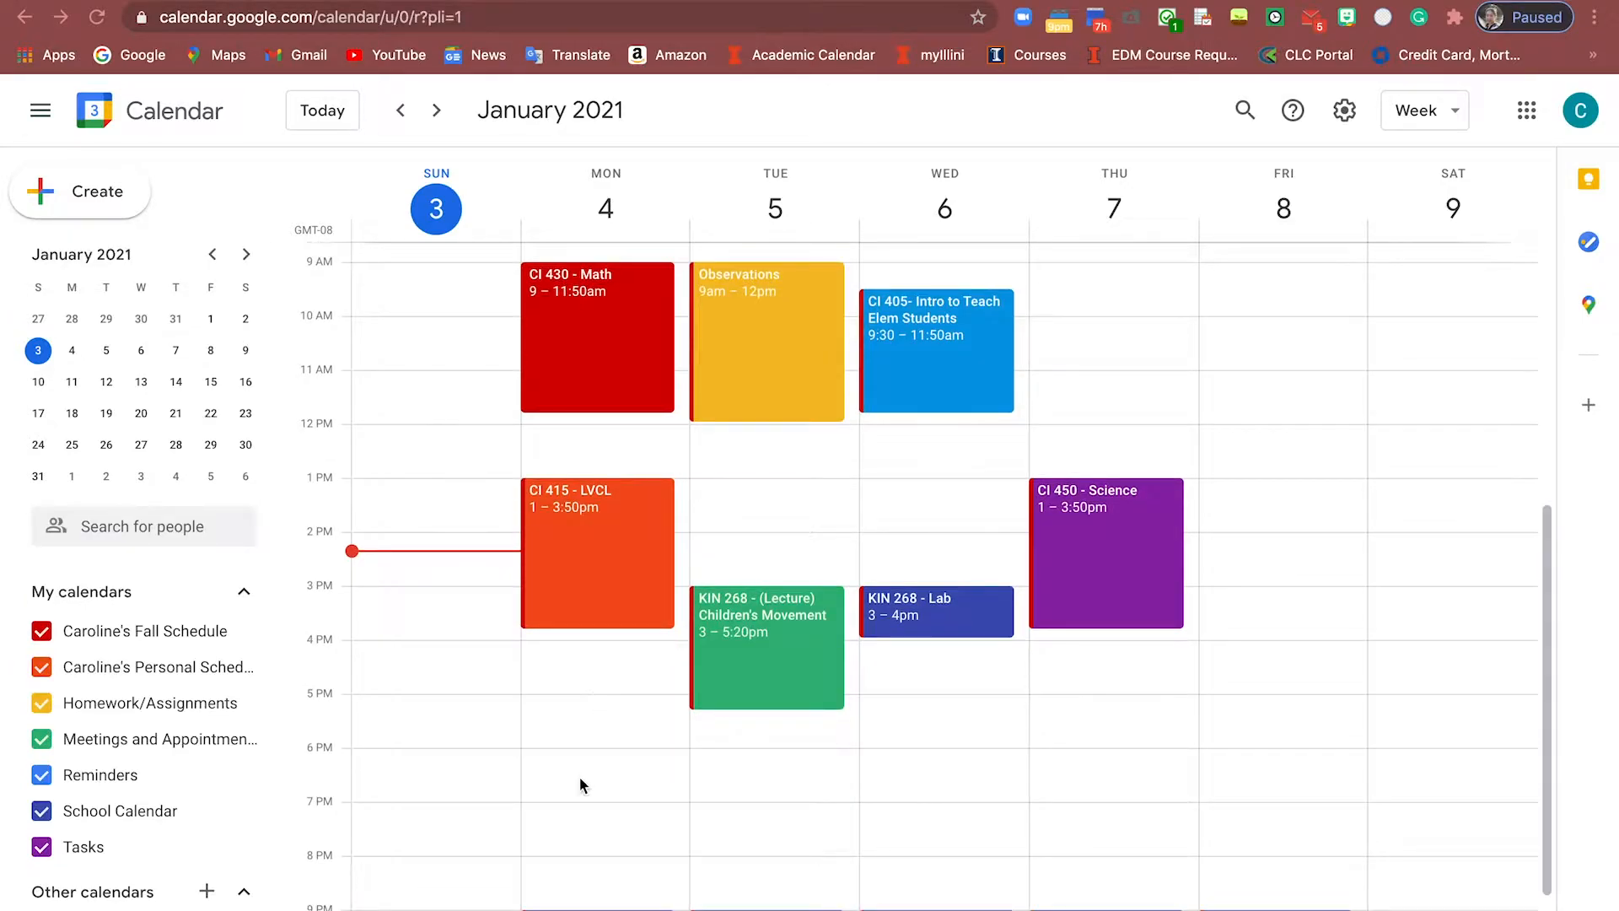
# Create a Monday 6–9pm 'Dinner Time' event on the Personal Schedule calendar in coral
pyautogui.click(578, 780)
pyautogui.write('Dinner Time')
pyautogui.click(1026, 412)
pyautogui.write('9:00pm')
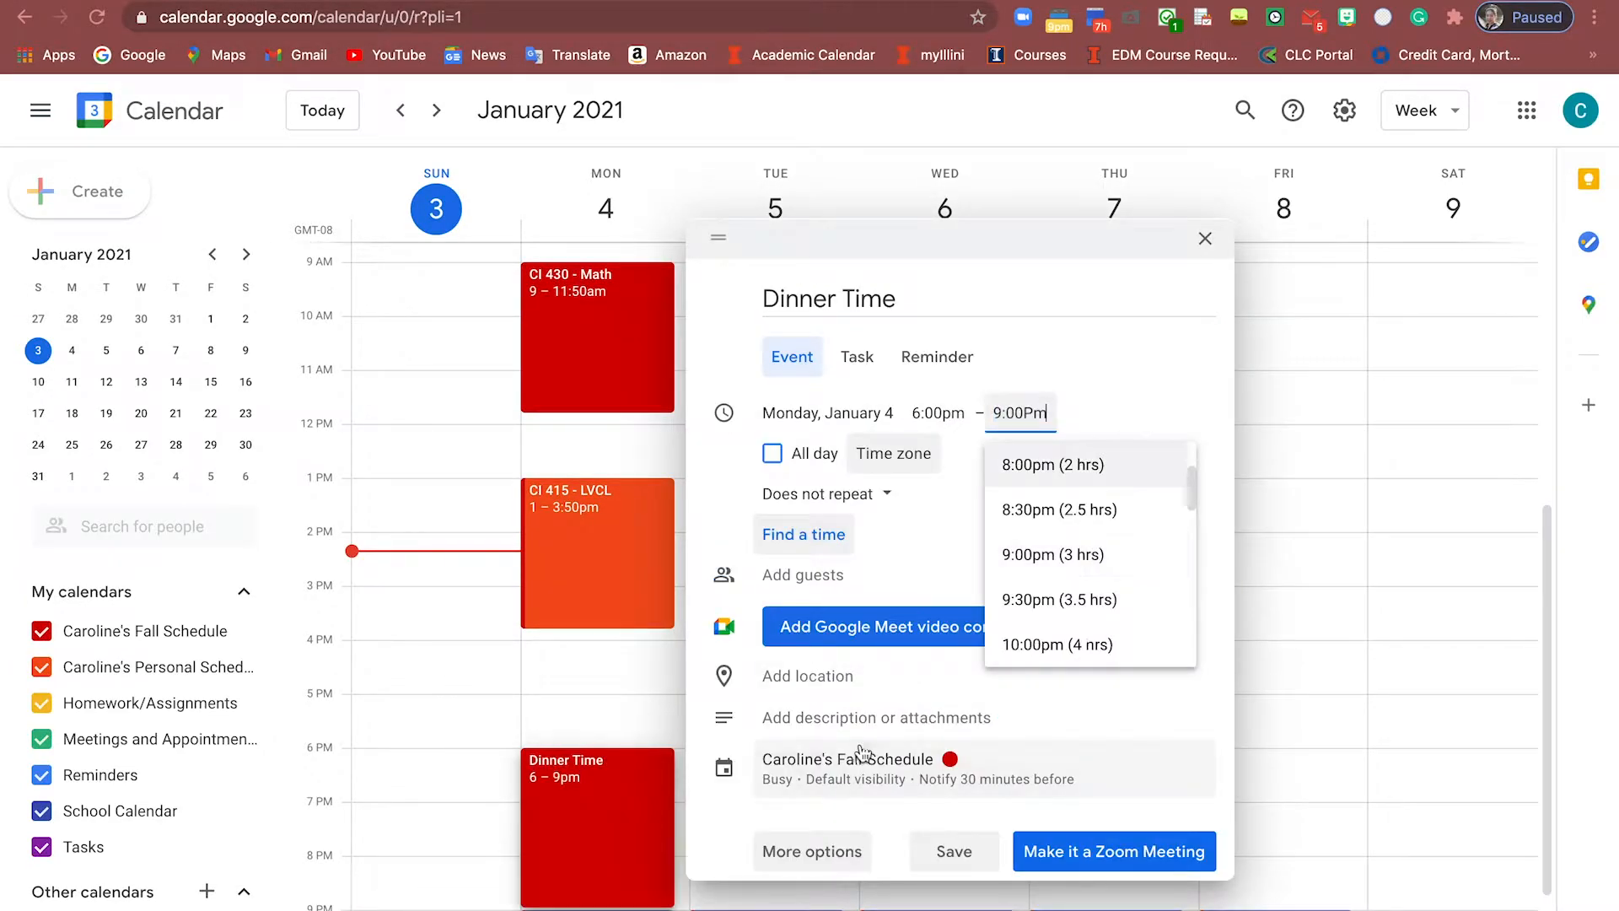
pyautogui.click(861, 759)
pyautogui.click(867, 620)
pyautogui.click(878, 661)
pyautogui.click(1039, 660)
pyautogui.click(1026, 656)
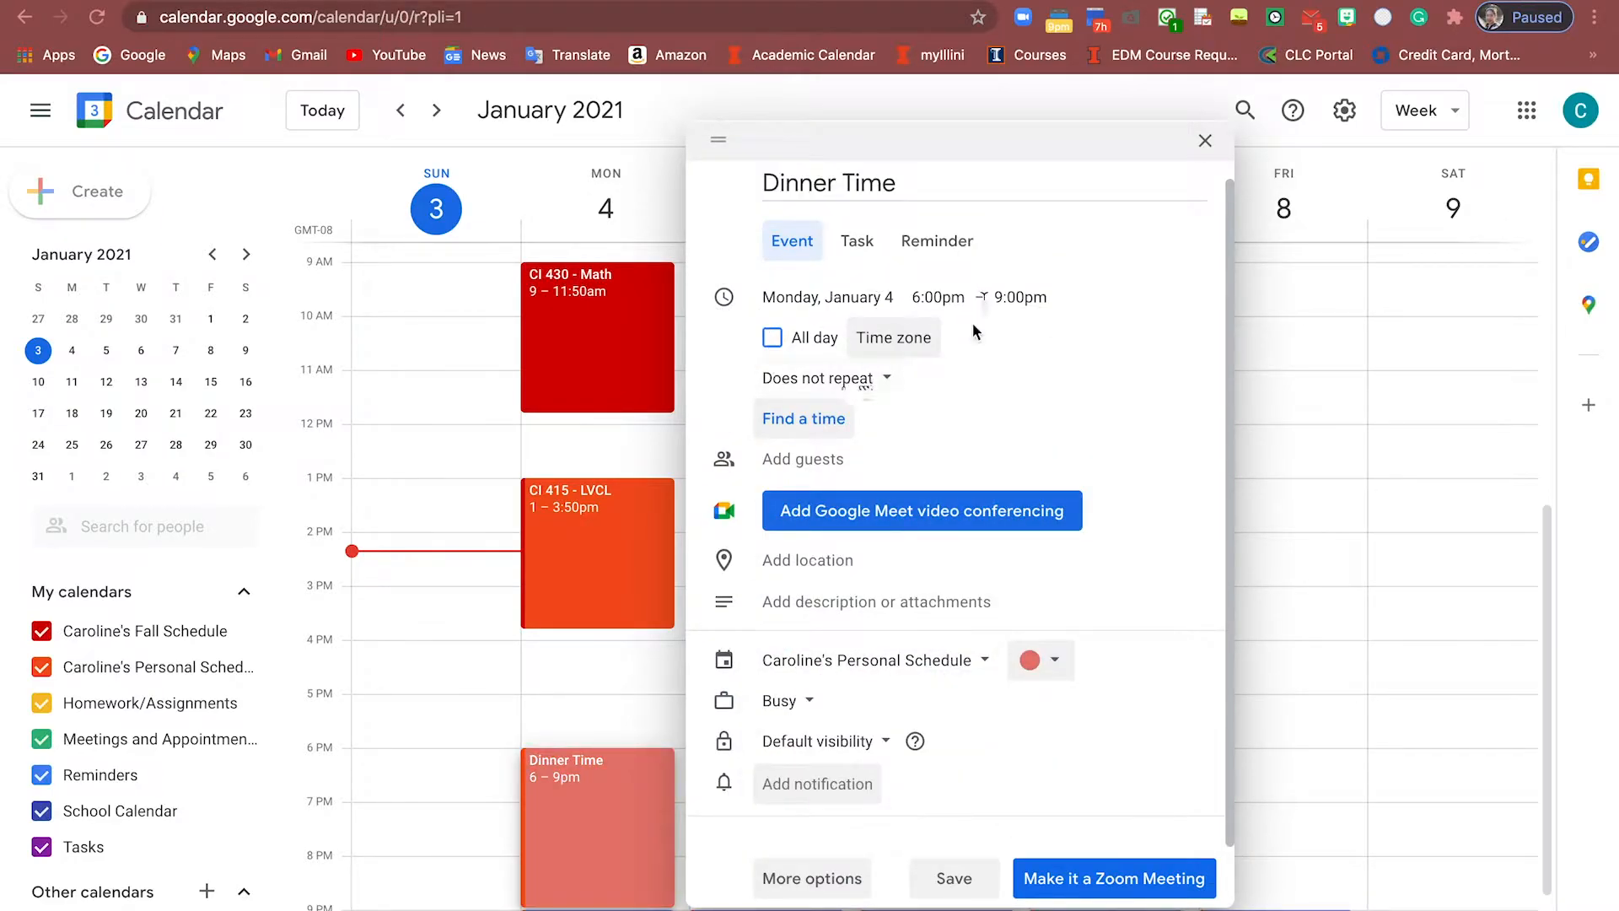
# Repeat Dinner Time every weekday until May 15, 2021, and save it
pyautogui.click(828, 378)
pyautogui.click(797, 629)
pyautogui.click(706, 472)
pyautogui.click(741, 472)
pyautogui.click(778, 472)
pyautogui.click(814, 472)
pyautogui.click(804, 616)
pyautogui.click(1041, 662)
pyautogui.click(1040, 791)
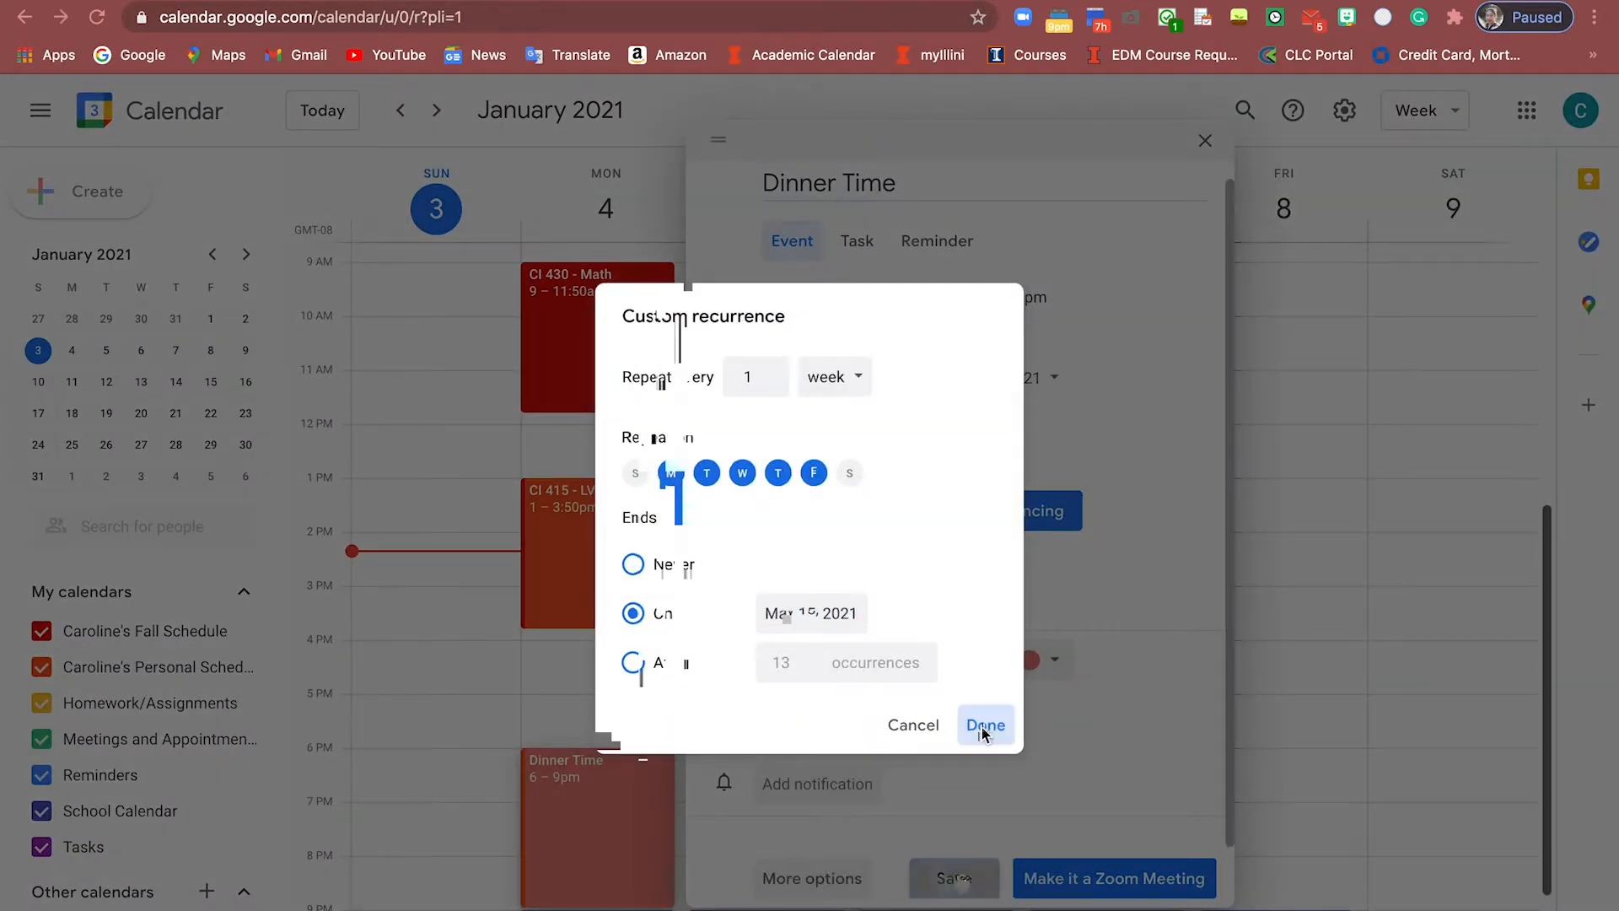
pyautogui.click(985, 727)
pyautogui.click(953, 878)
# Create a Tuesday 12:30pm 'Homework Time' event on the Personal Schedule calendar in coral
pyautogui.click(758, 459)
pyautogui.click(320, 707)
pyautogui.click(312, 621)
pyautogui.click(312, 660)
pyautogui.click(333, 211)
pyautogui.write('Homework Time')
pyautogui.click(486, 660)
pyautogui.click(497, 665)
# Set Homework Time to end at 2:30pm, repeating Tuesdays and Wednesdays until May 15, 2021
pyautogui.click(476, 331)
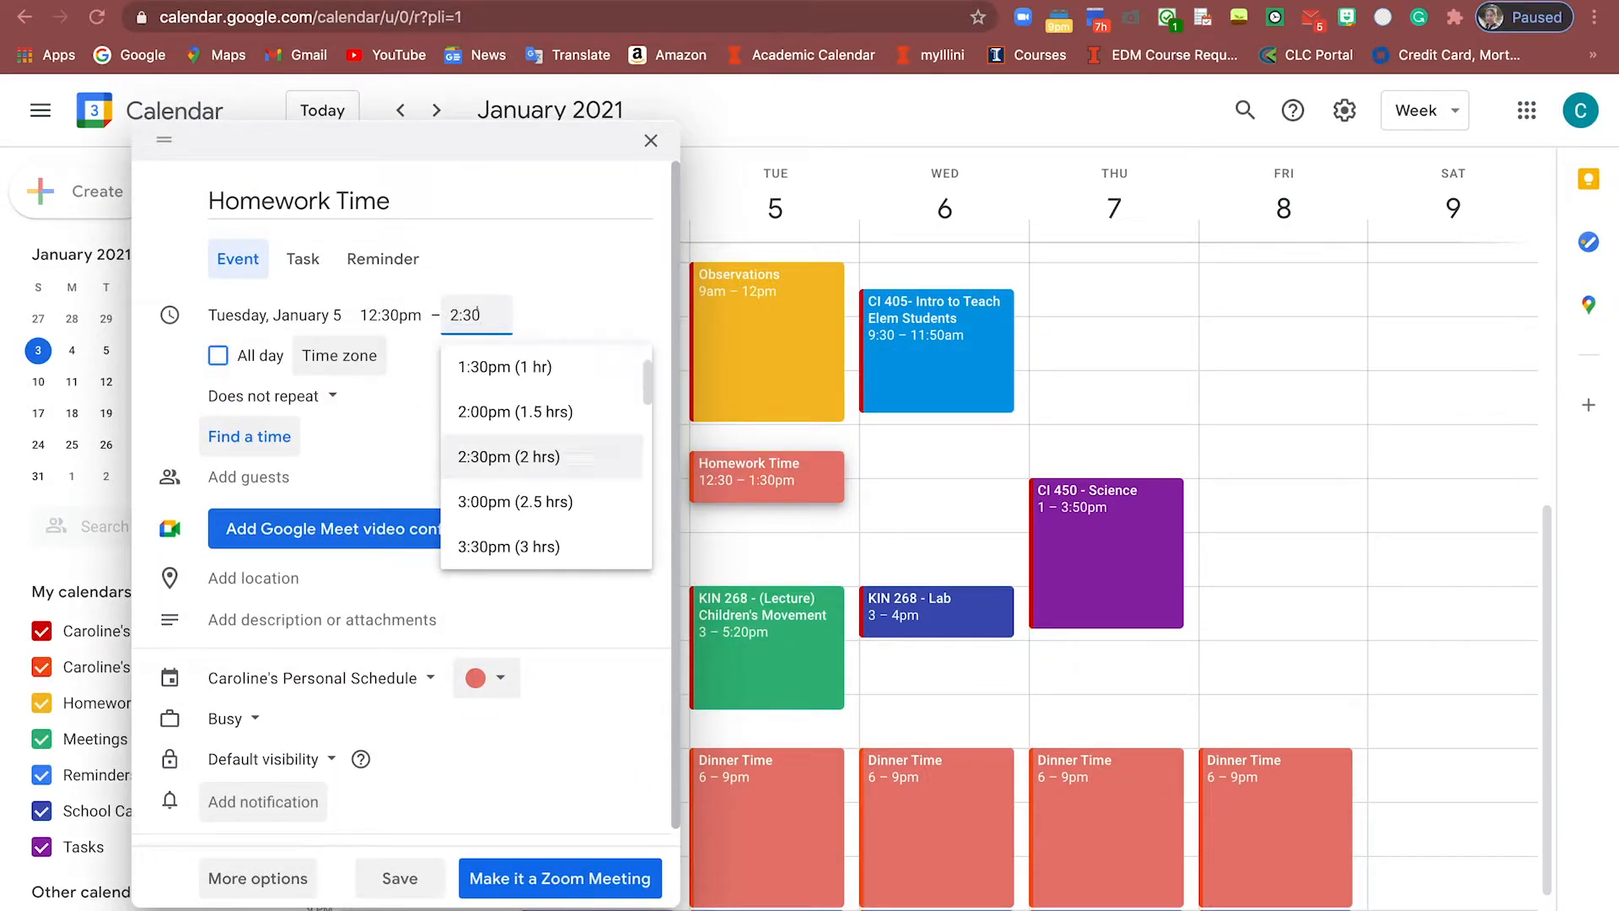
pyautogui.click(523, 456)
pyautogui.click(277, 720)
pyautogui.click(280, 723)
pyautogui.click(319, 395)
pyautogui.click(236, 640)
pyautogui.click(742, 473)
pyautogui.click(632, 614)
pyautogui.click(818, 615)
pyautogui.click(1042, 661)
pyautogui.click(1038, 788)
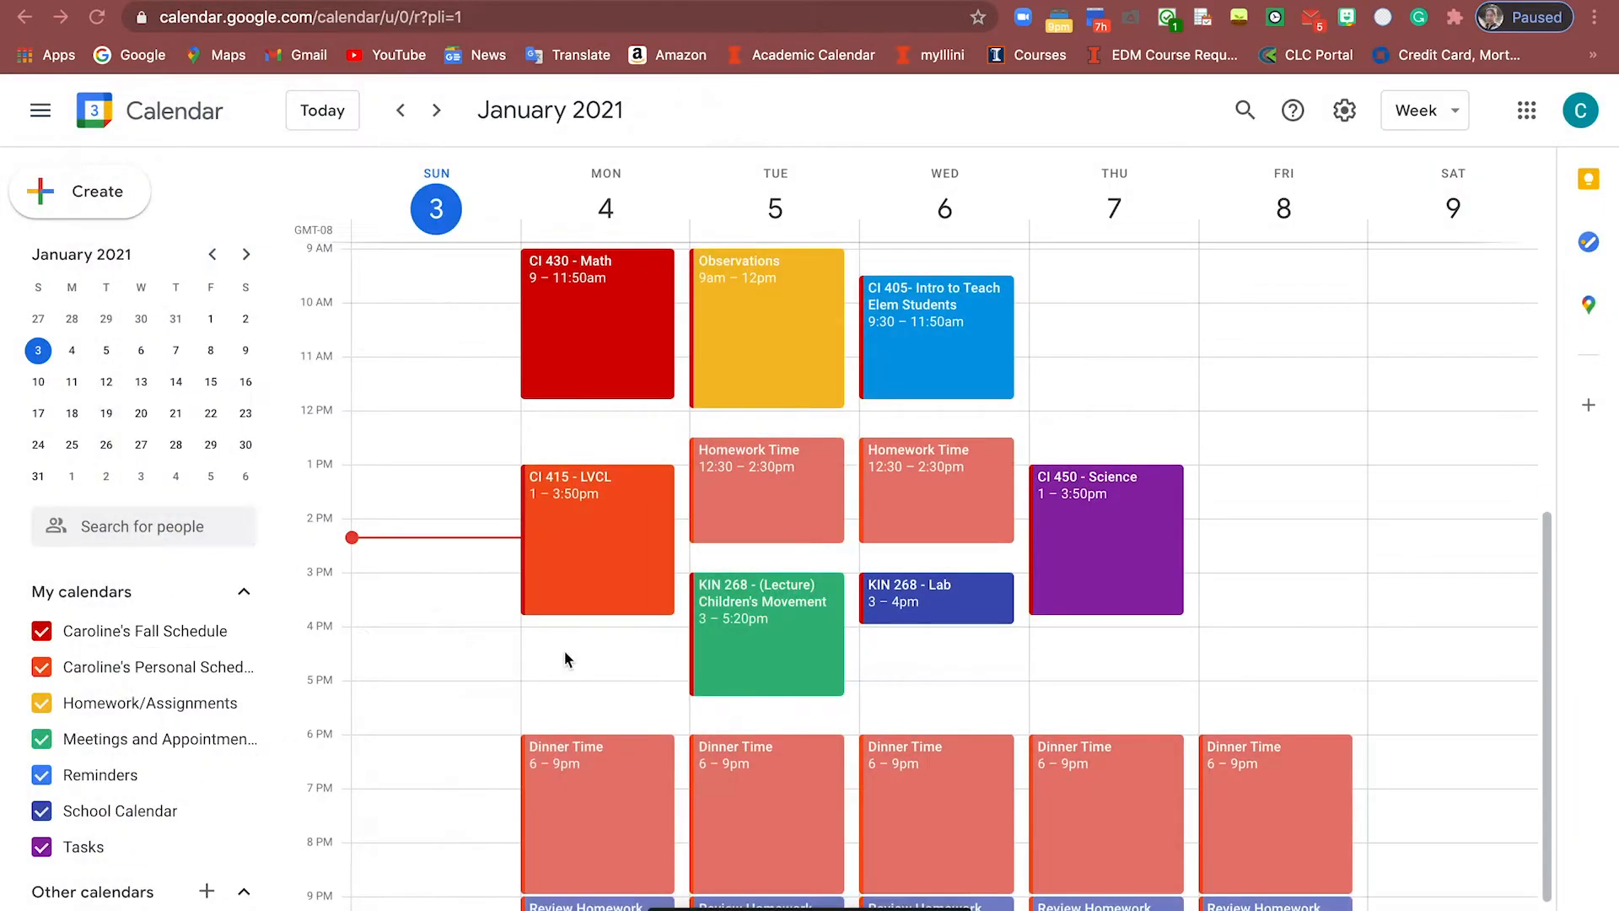
# Create a Monday 4–5pm 'Take a Break' event on the Personal Schedule calendar in green
pyautogui.click(564, 654)
pyautogui.write('Take a Break')
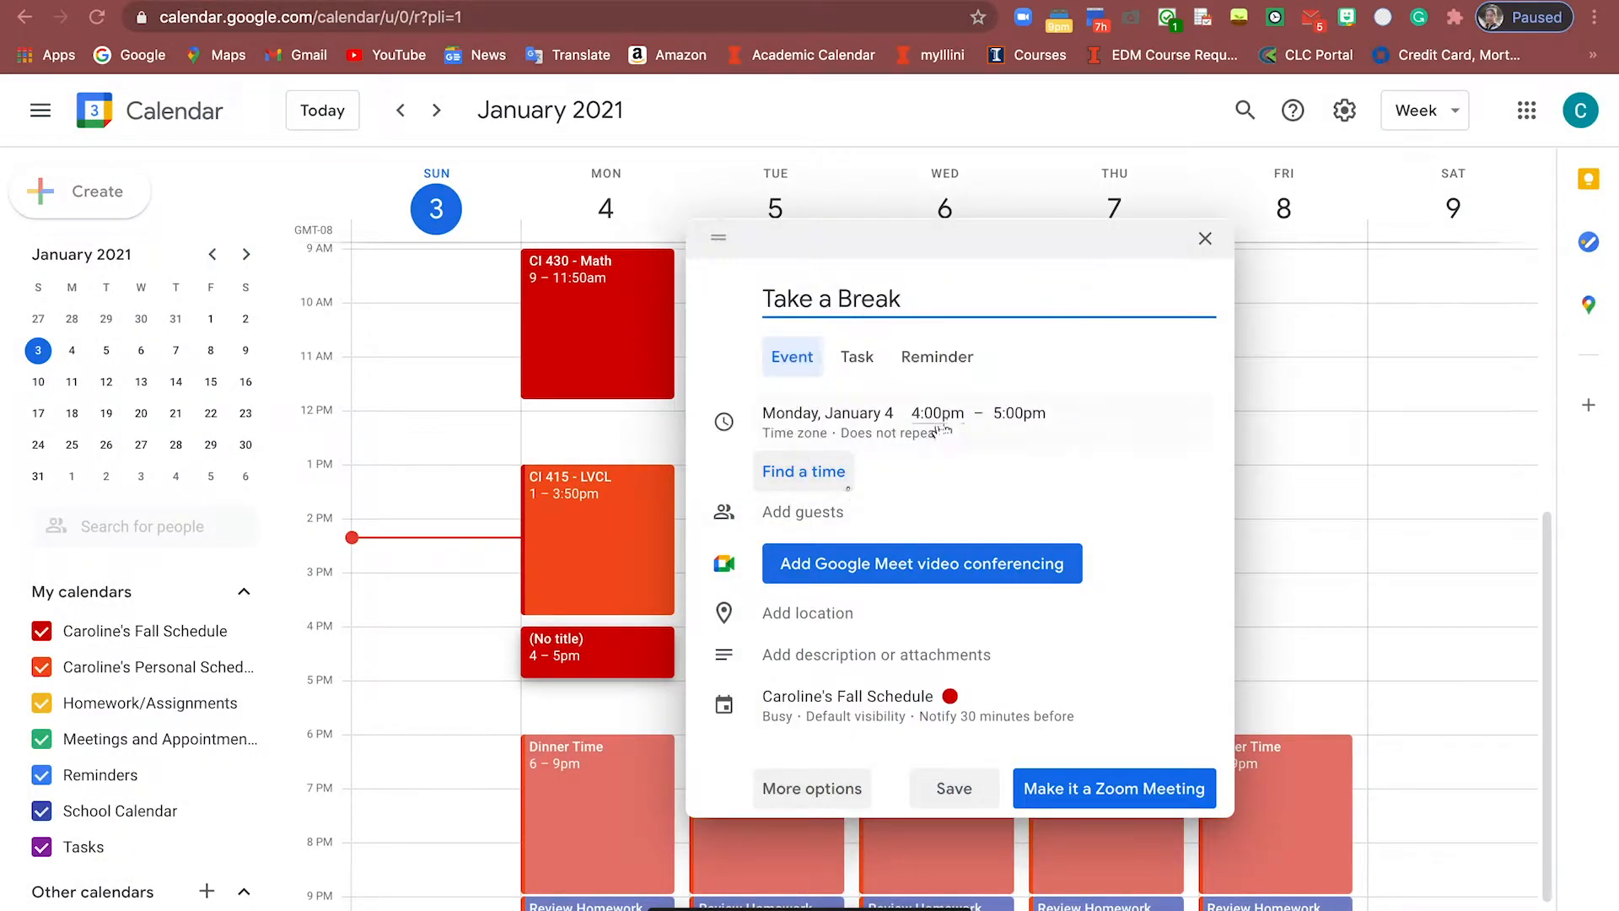
pyautogui.click(848, 696)
pyautogui.click(848, 619)
pyautogui.click(866, 659)
pyautogui.click(1025, 658)
pyautogui.click(1027, 703)
# Make Take a Break repeat every weekday until May 16, 2021
pyautogui.click(834, 362)
pyautogui.click(832, 394)
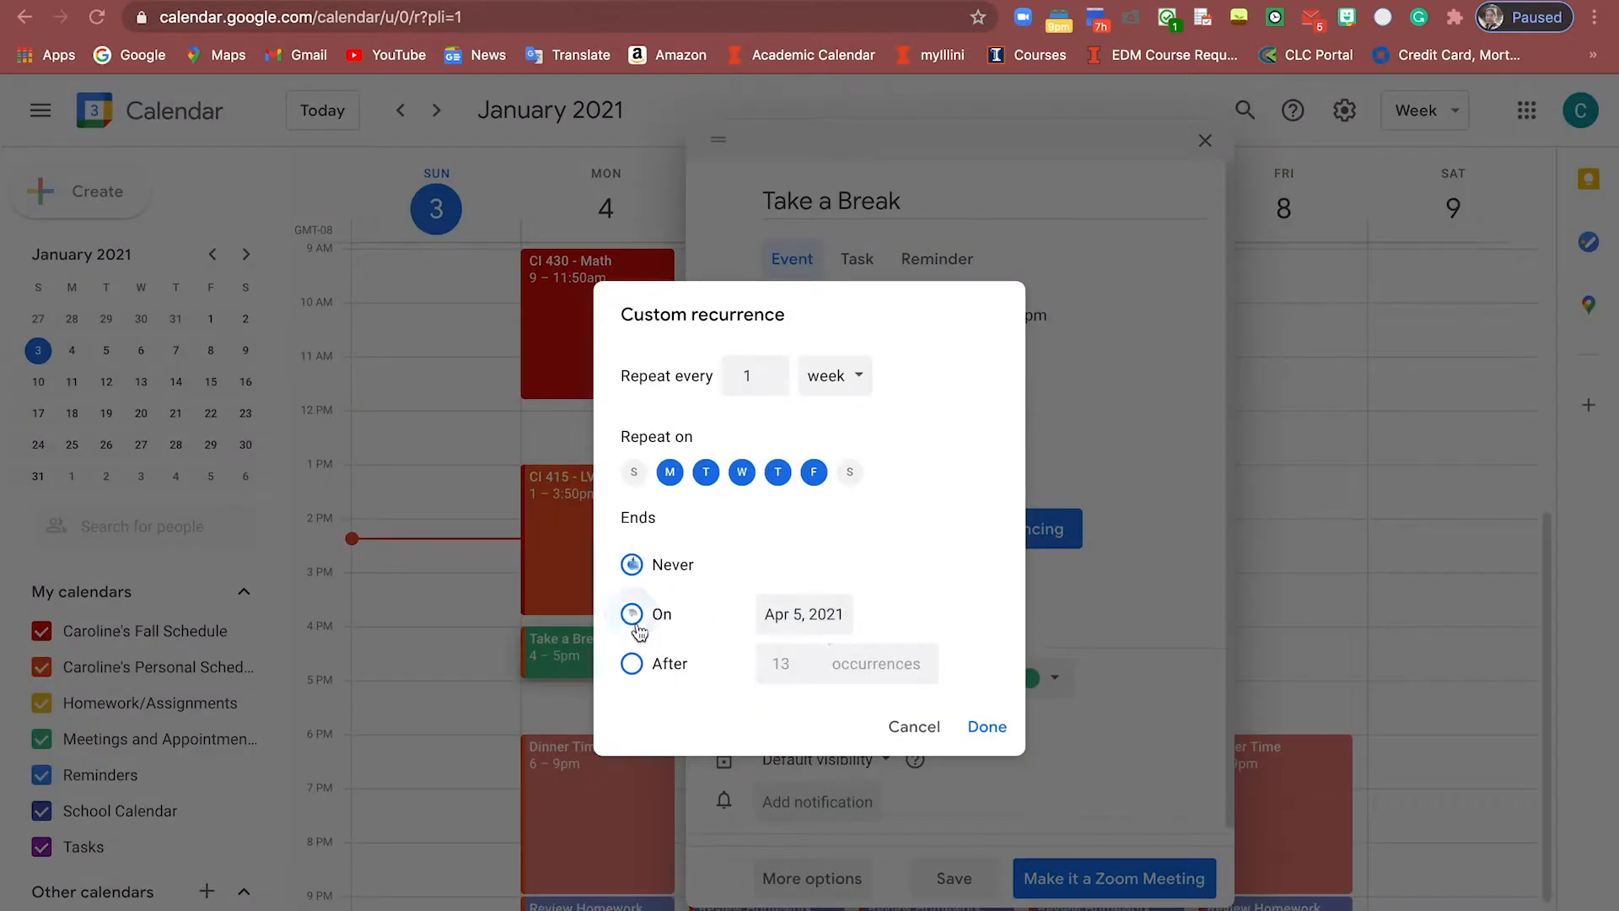
pyautogui.click(636, 615)
pyautogui.click(809, 614)
pyautogui.click(1038, 658)
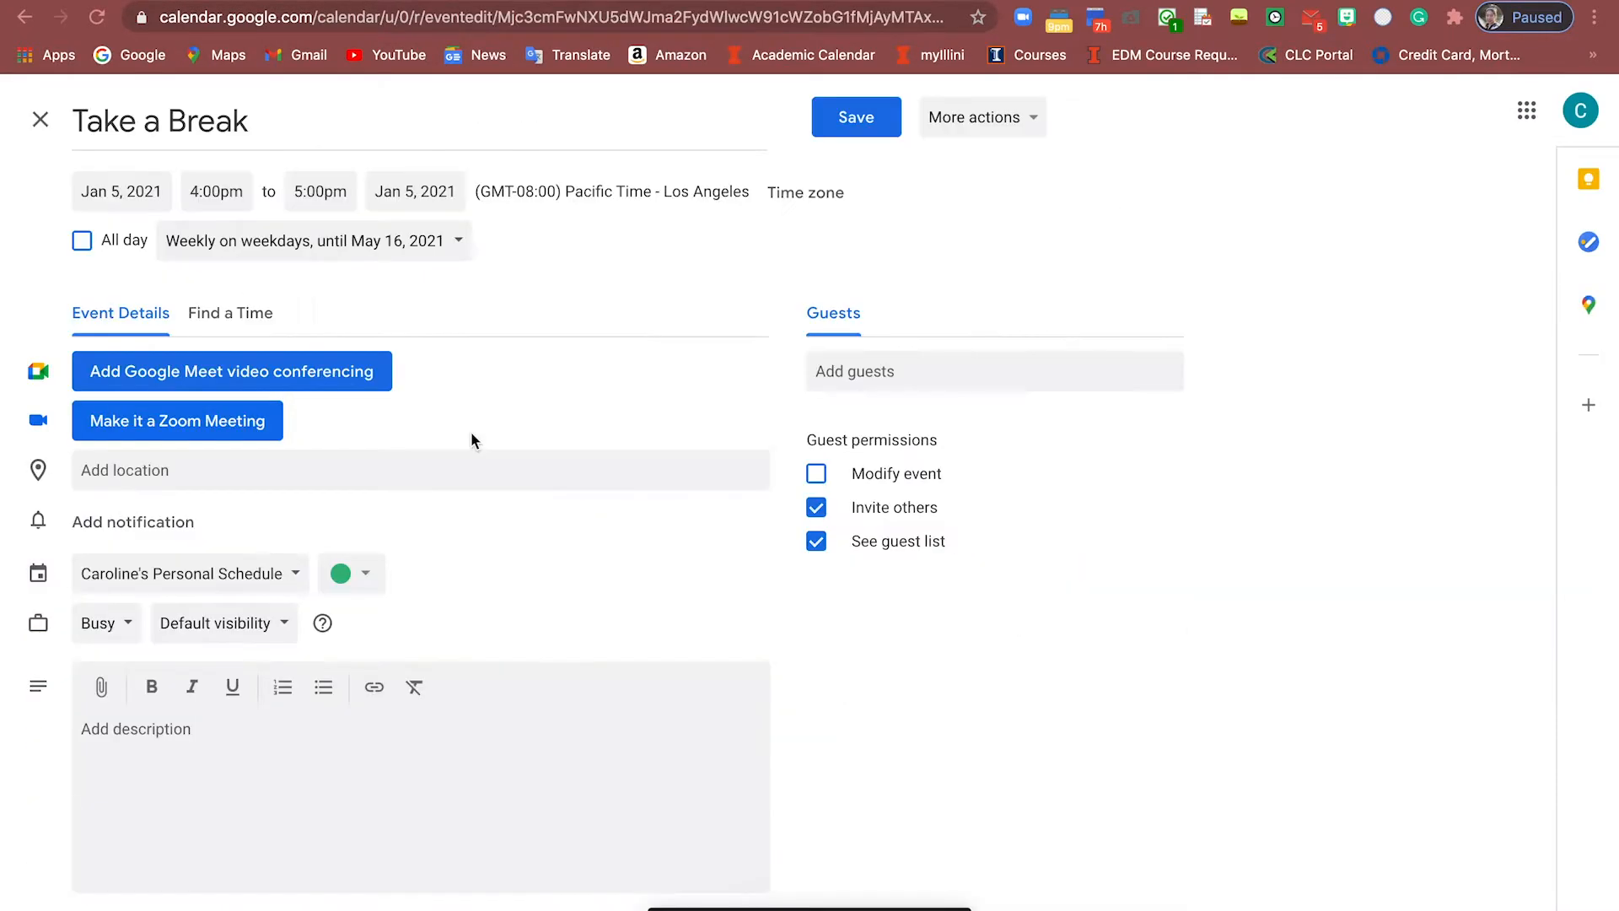
# Save Take a Break's revised recurrence without Tuesdays, applying it to all events in the series
pyautogui.click(857, 117)
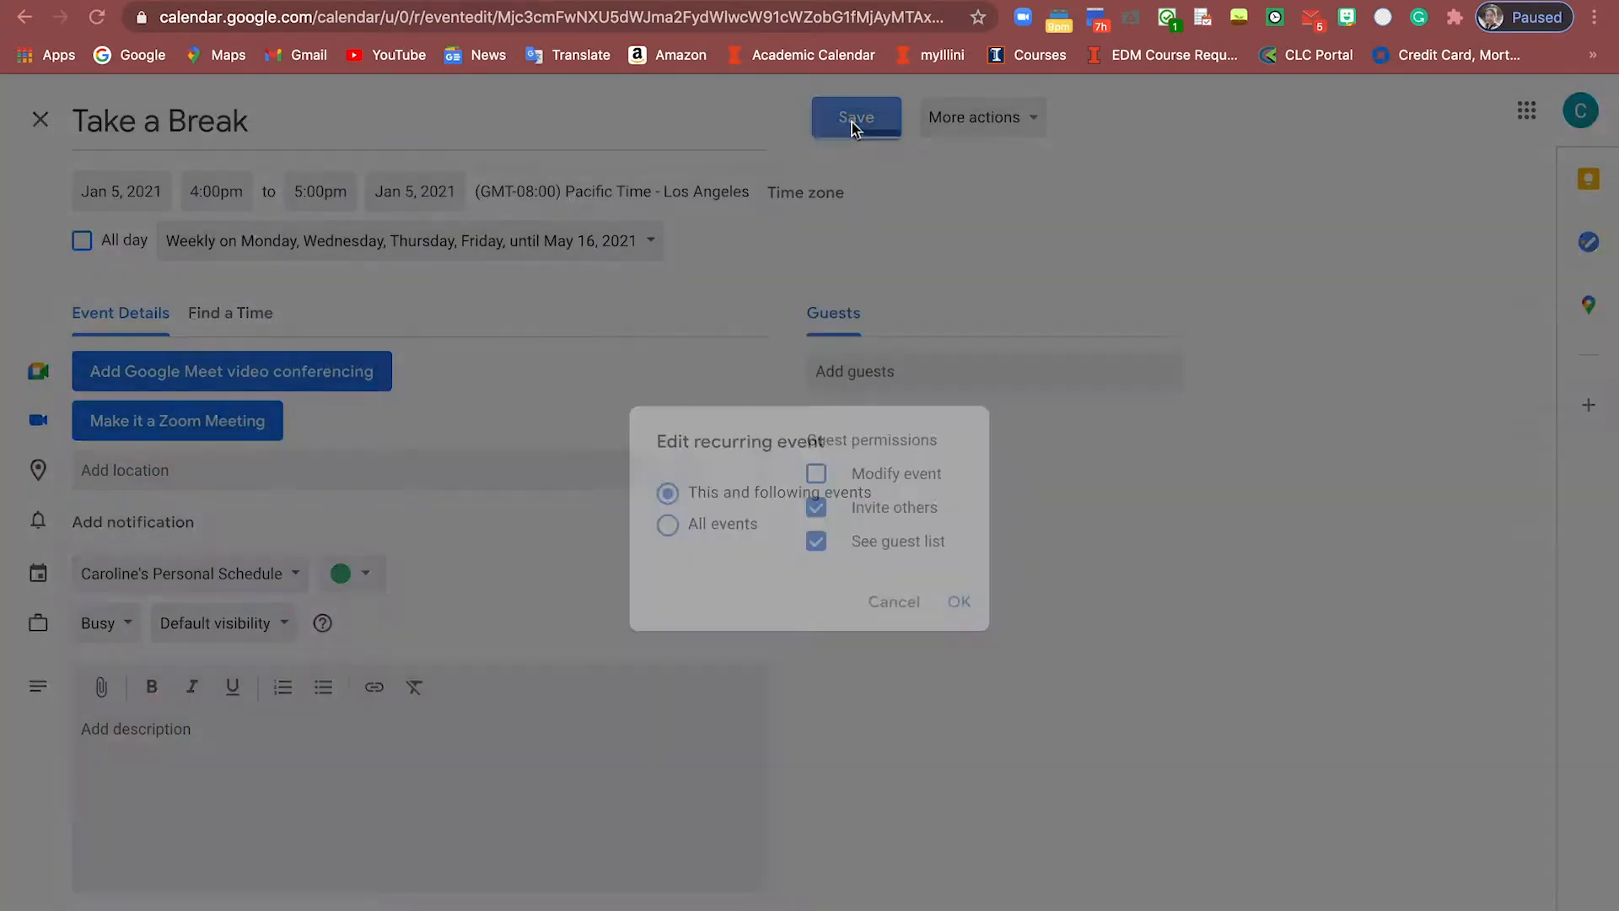
pyautogui.click(959, 601)
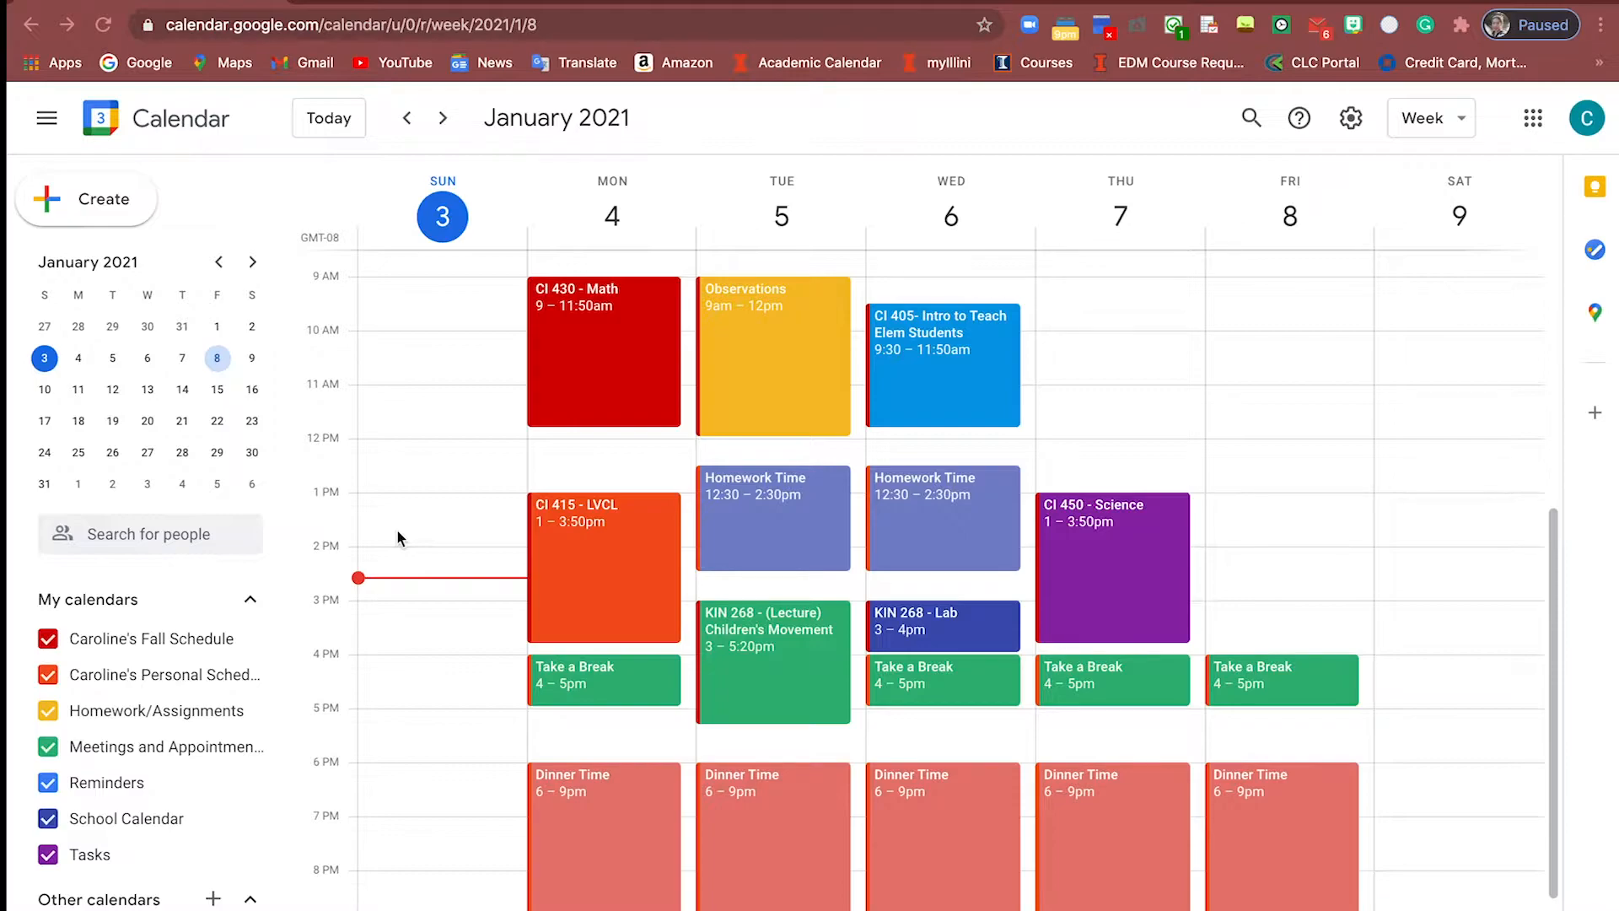
# Toggle the Personal Schedule events back into the week view, then bring up the Fall Schedule calendar's options
pyautogui.click(49, 674)
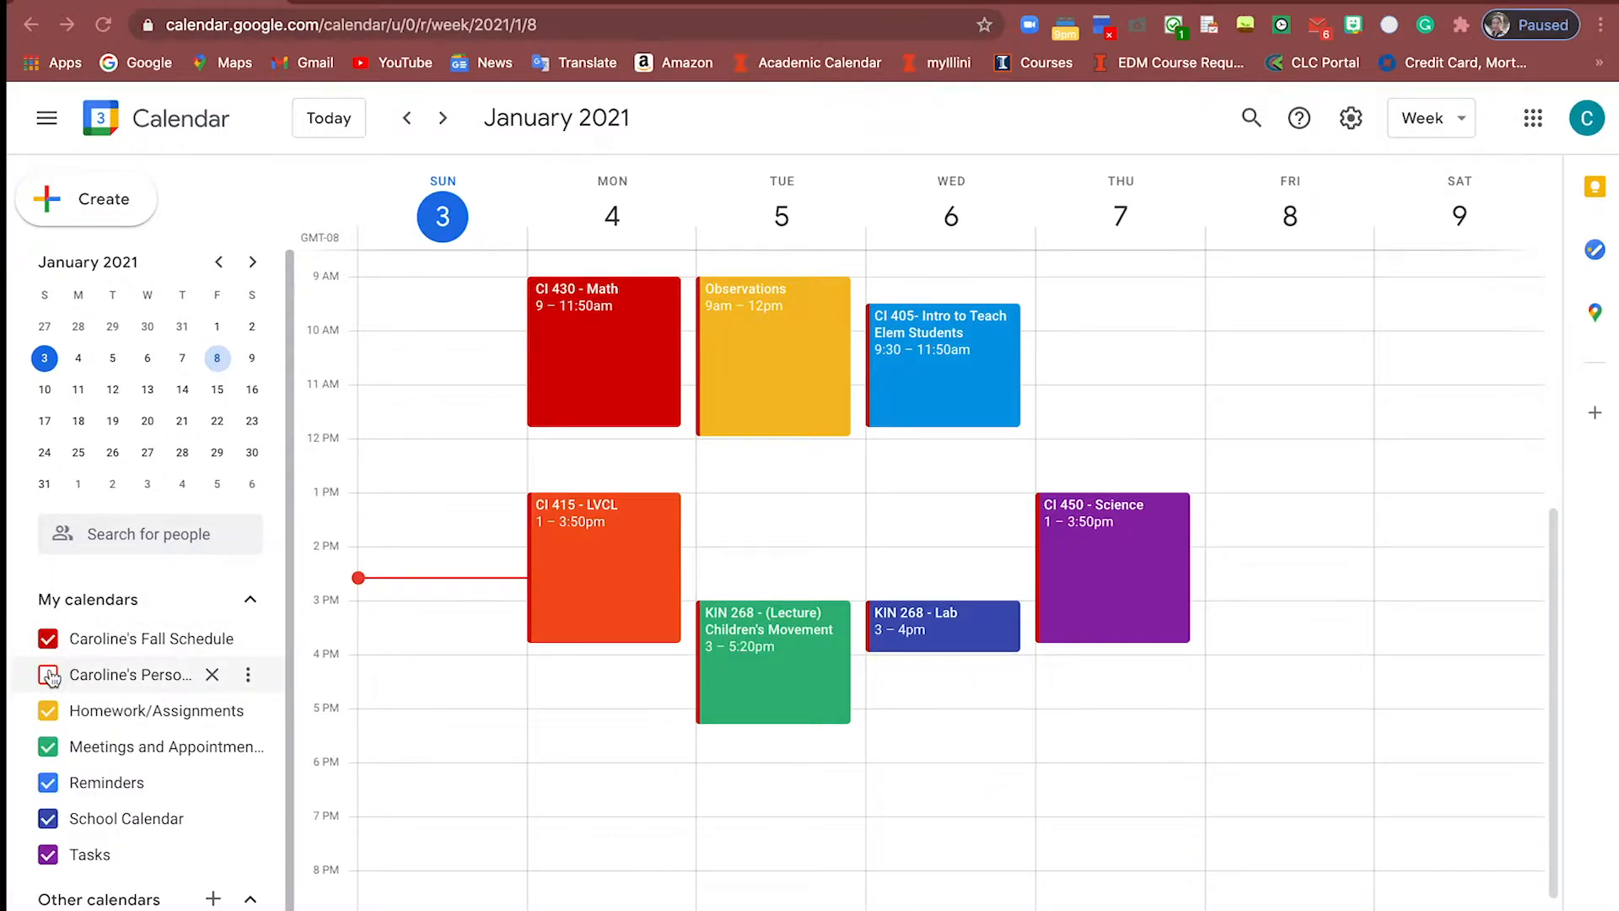
pyautogui.scroll(2, 1016, 648)
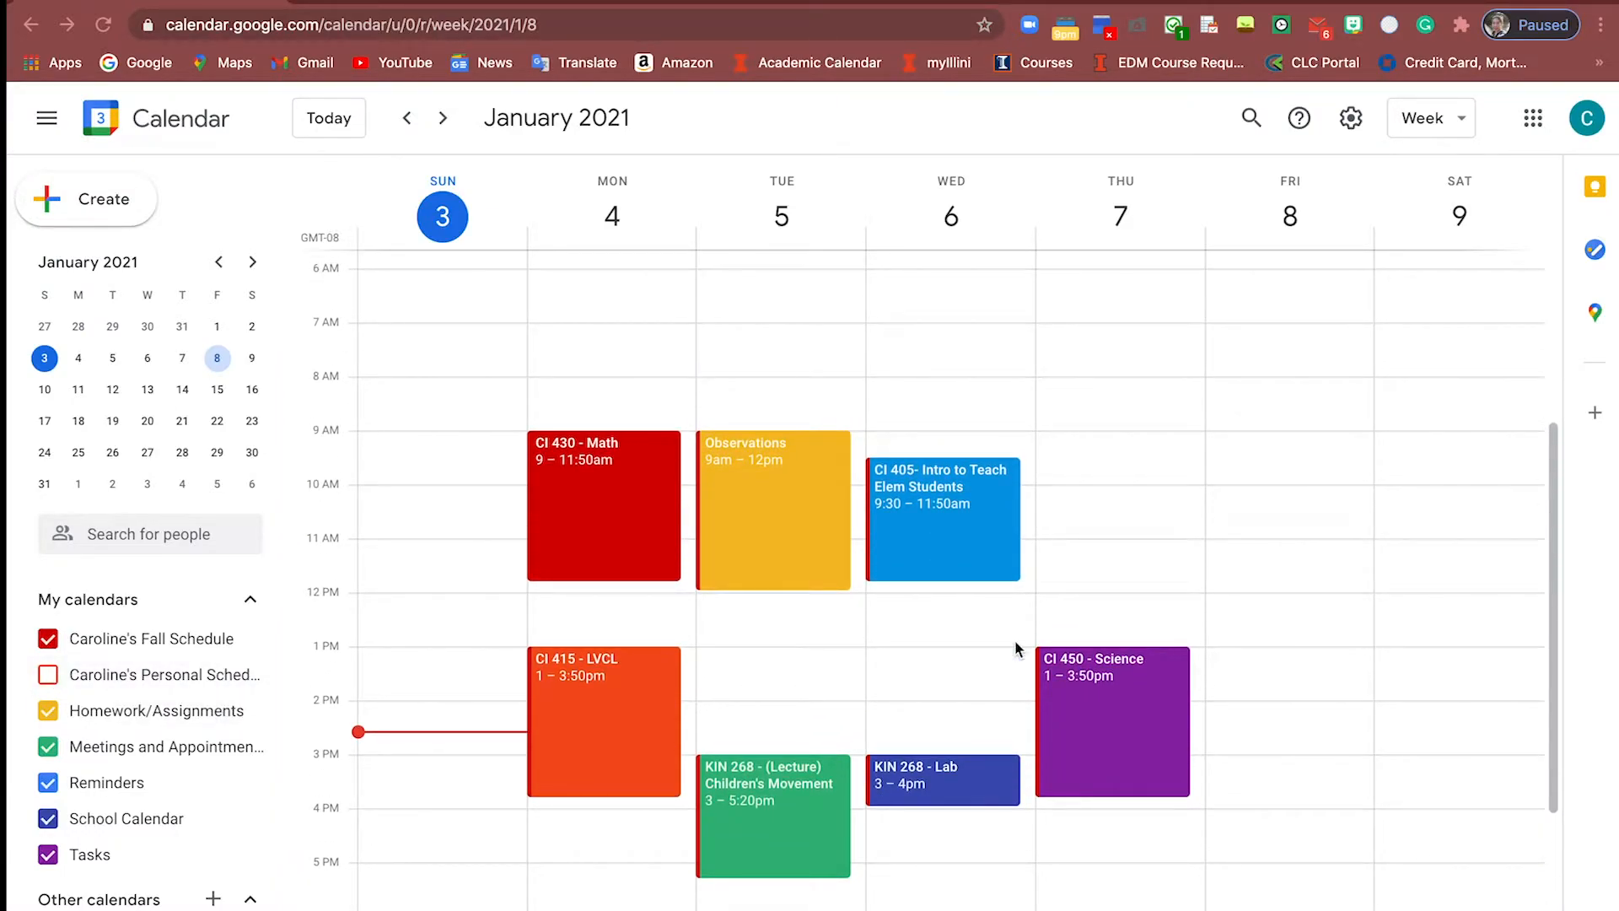
pyautogui.click(49, 676)
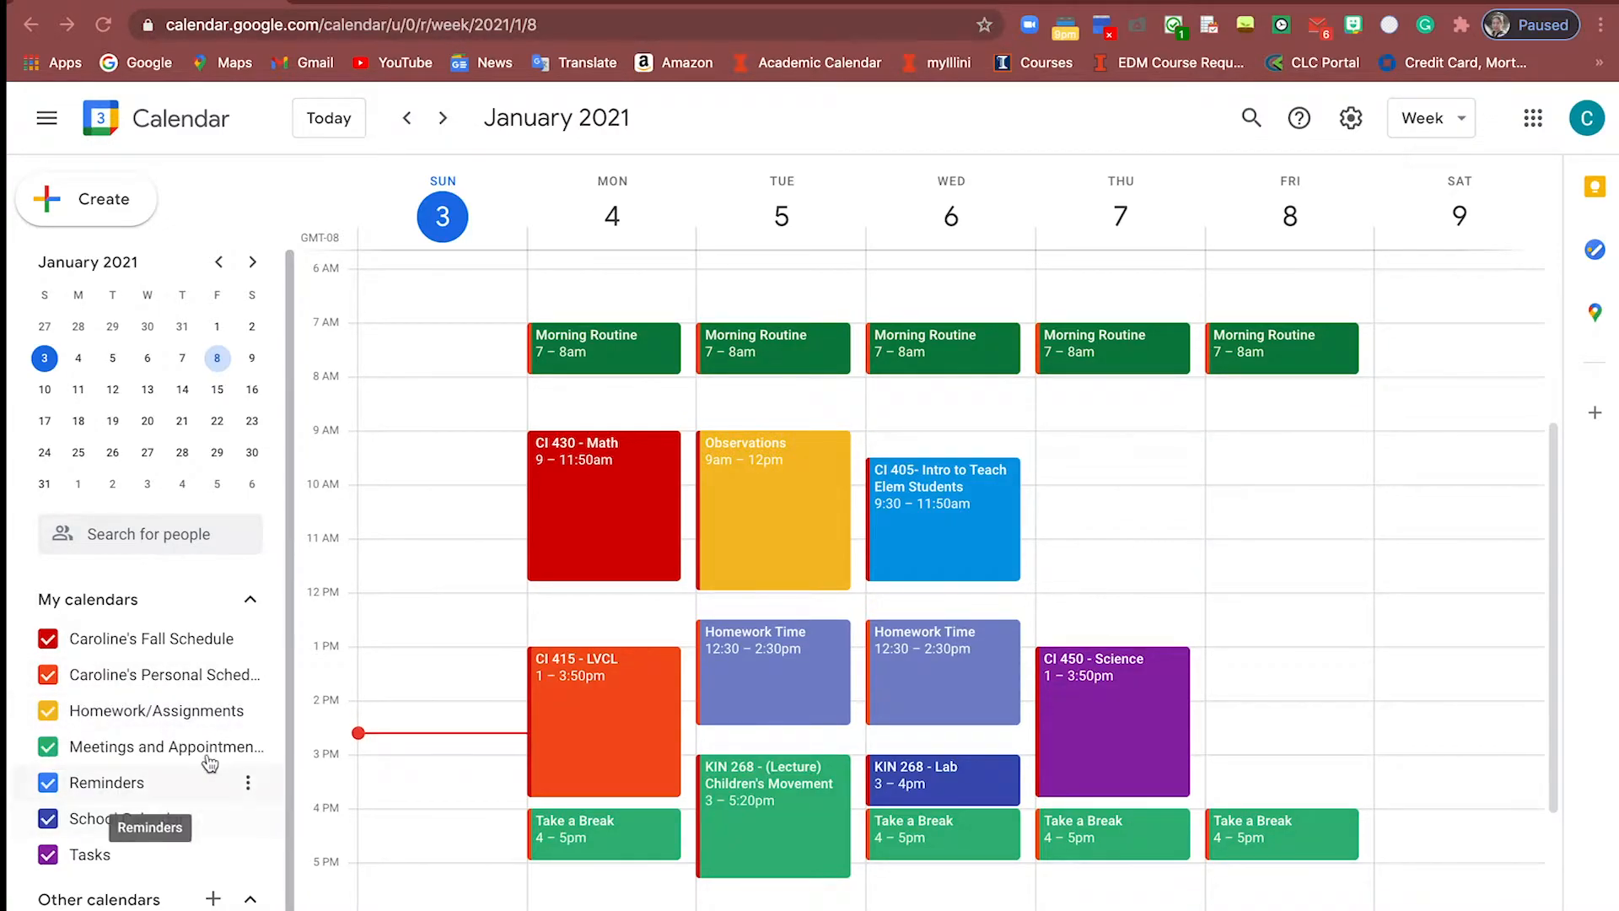
pyautogui.click(248, 641)
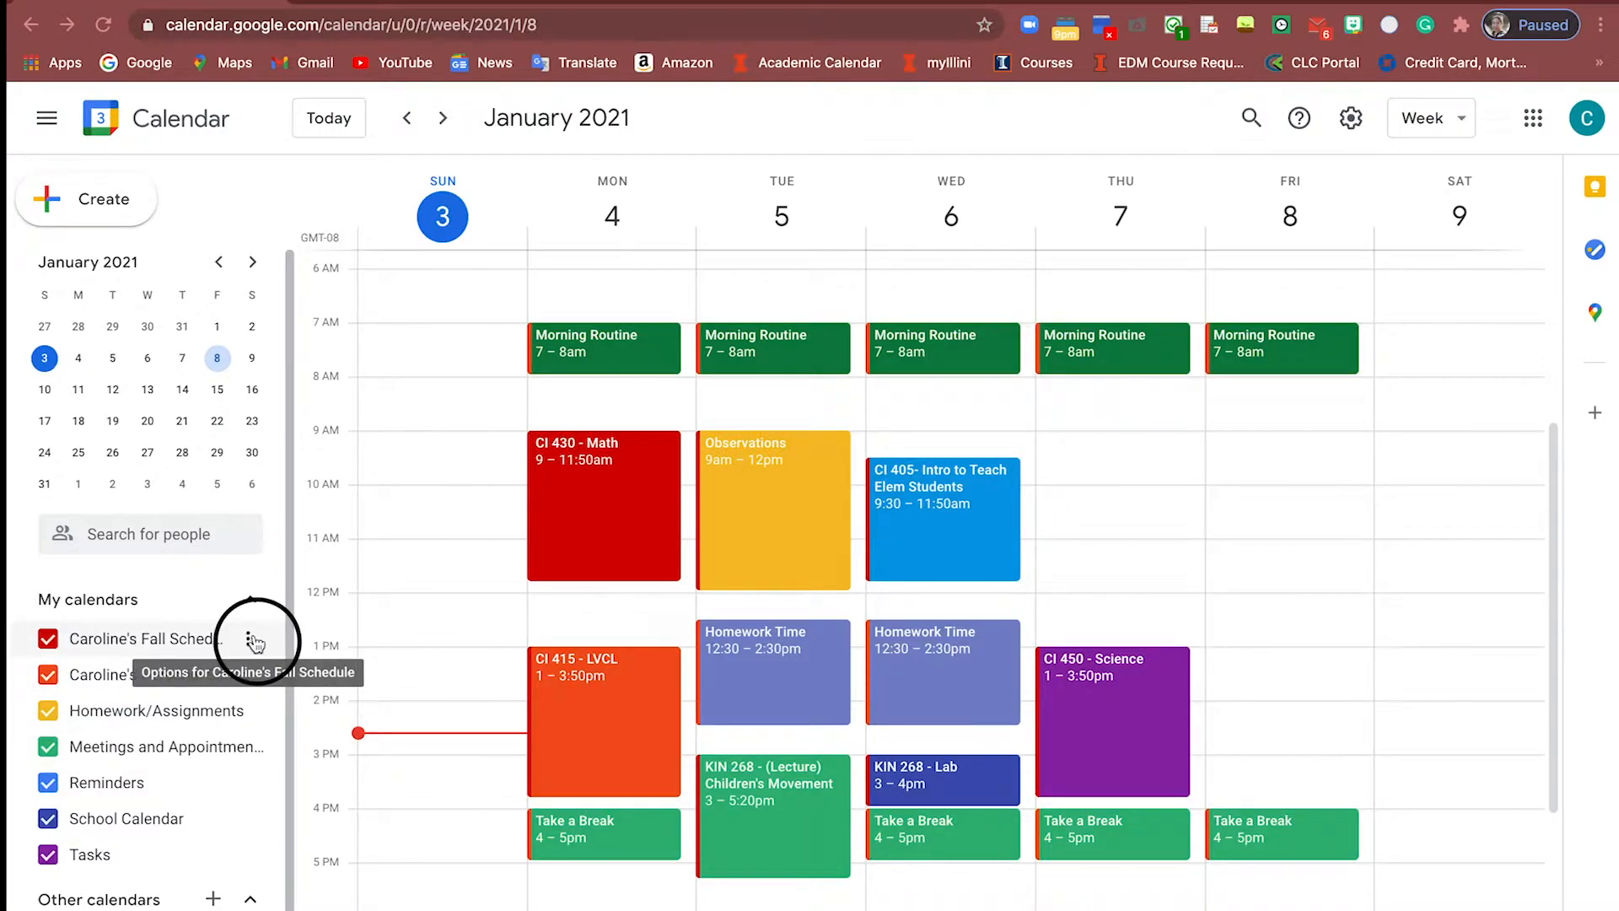
# Open Fall Schedule's Settings and sharing, dismiss the shareable-link dialog, and scroll to specific-people sharing
pyautogui.click(250, 643)
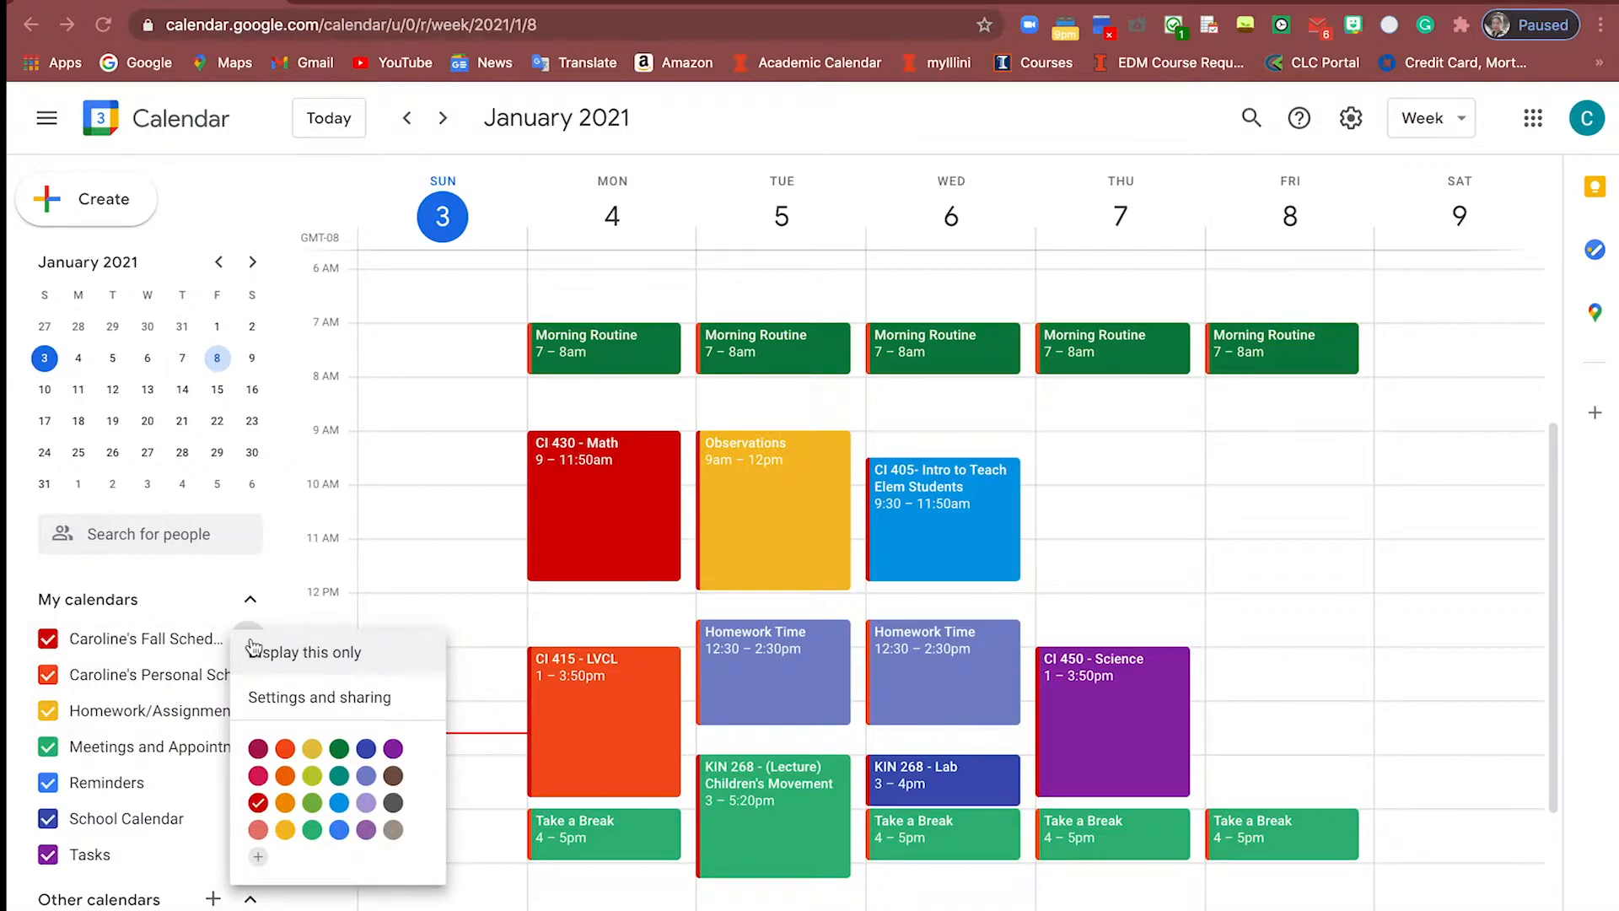
pyautogui.click(281, 702)
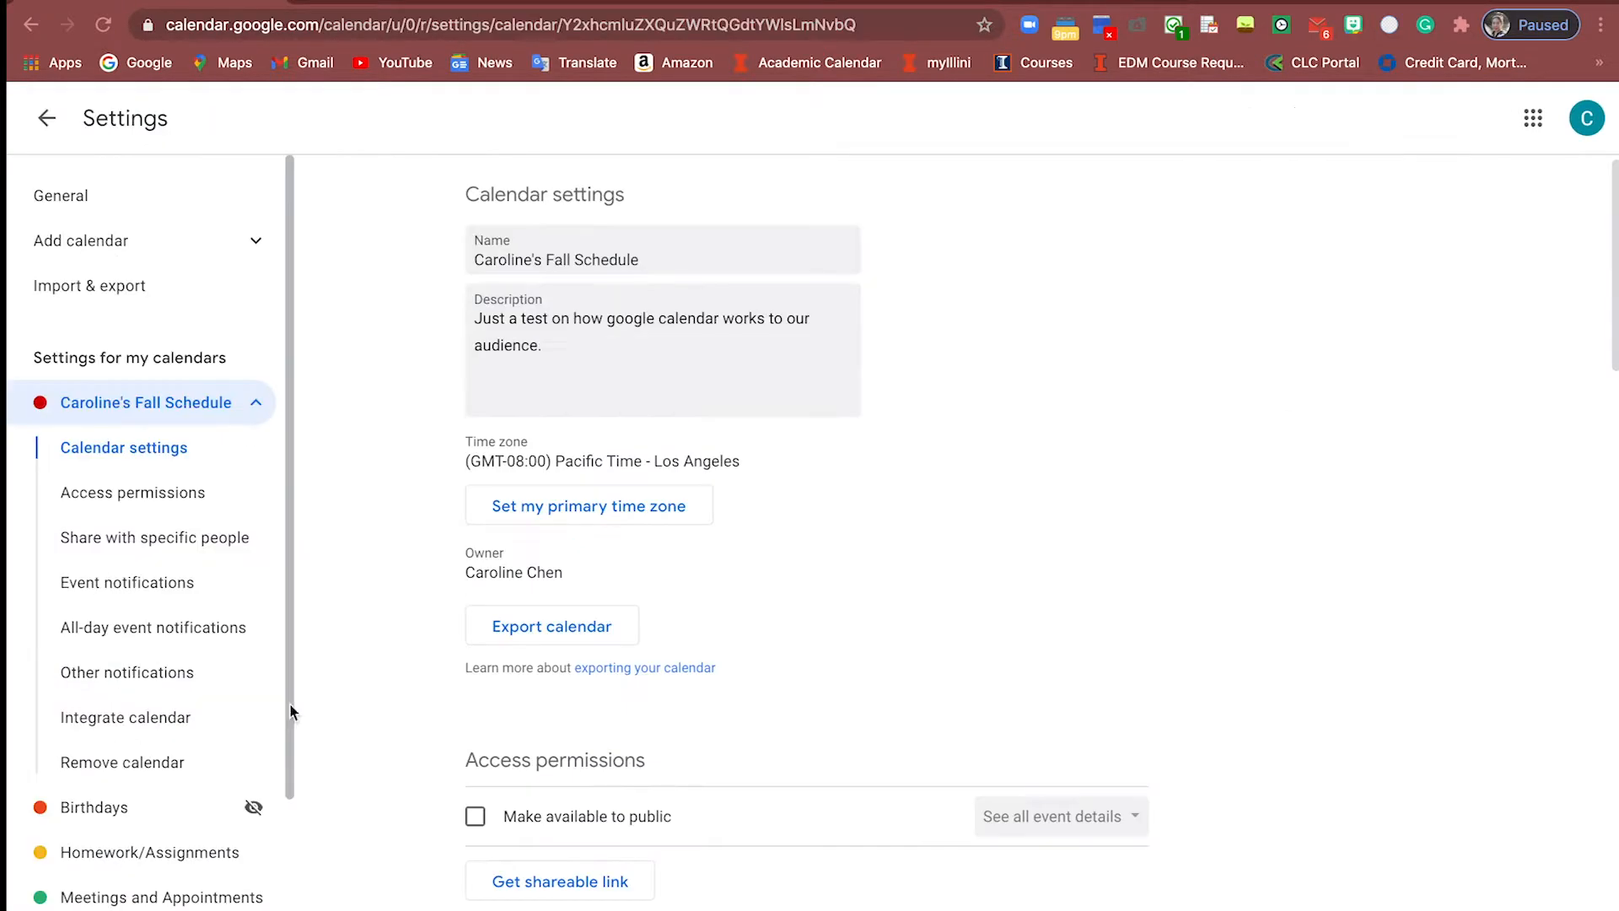
pyautogui.scroll(-3, 646, 662)
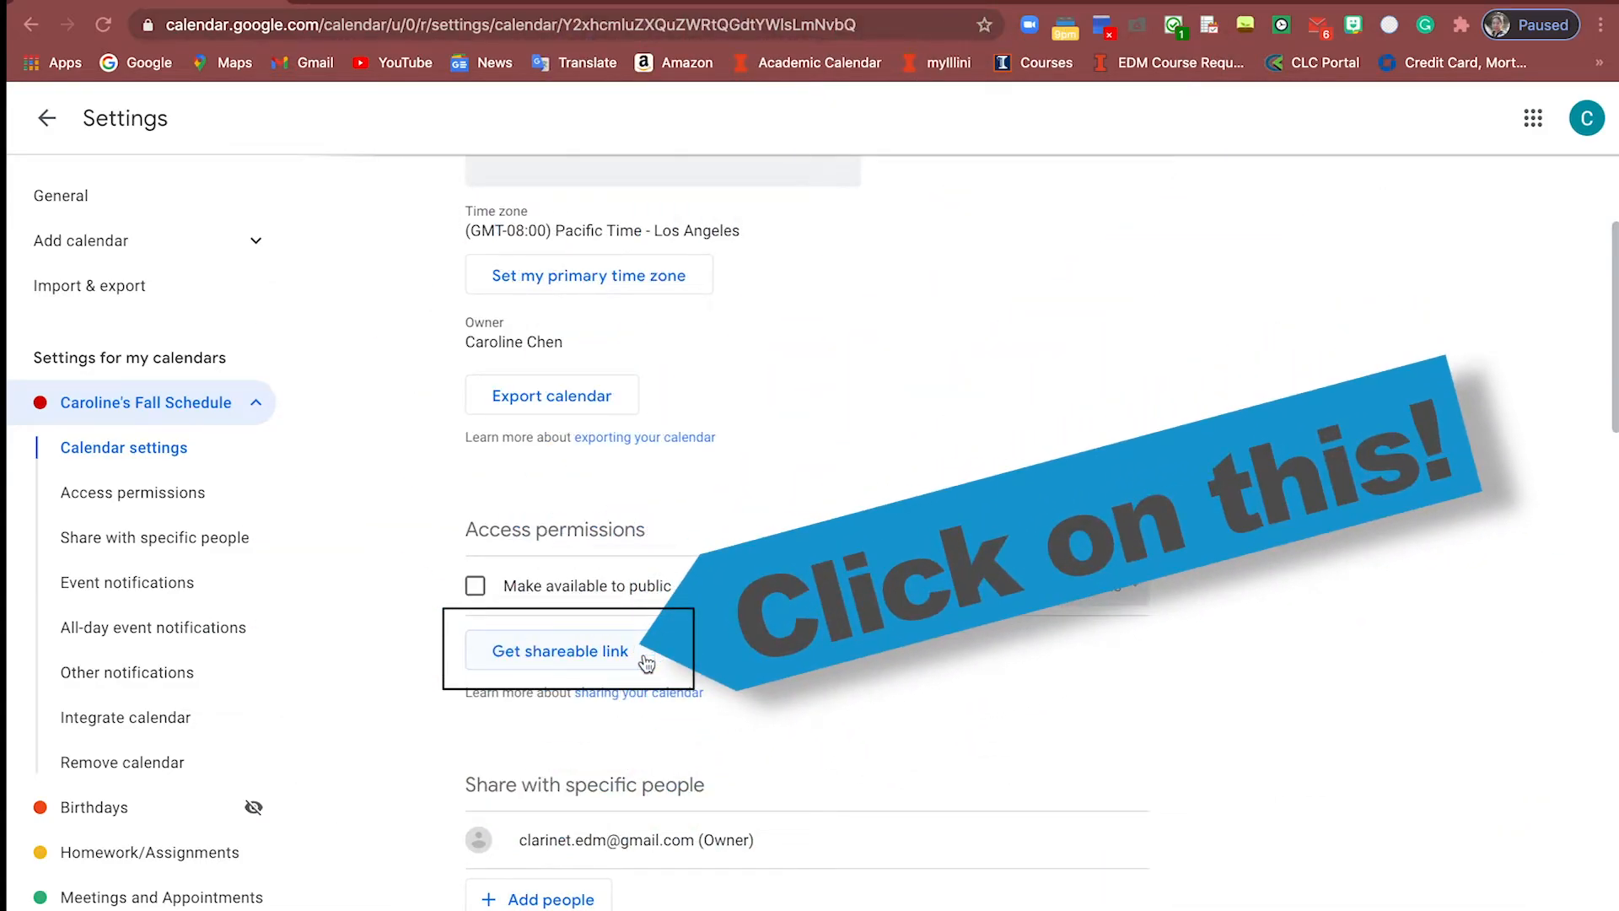
pyautogui.click(595, 654)
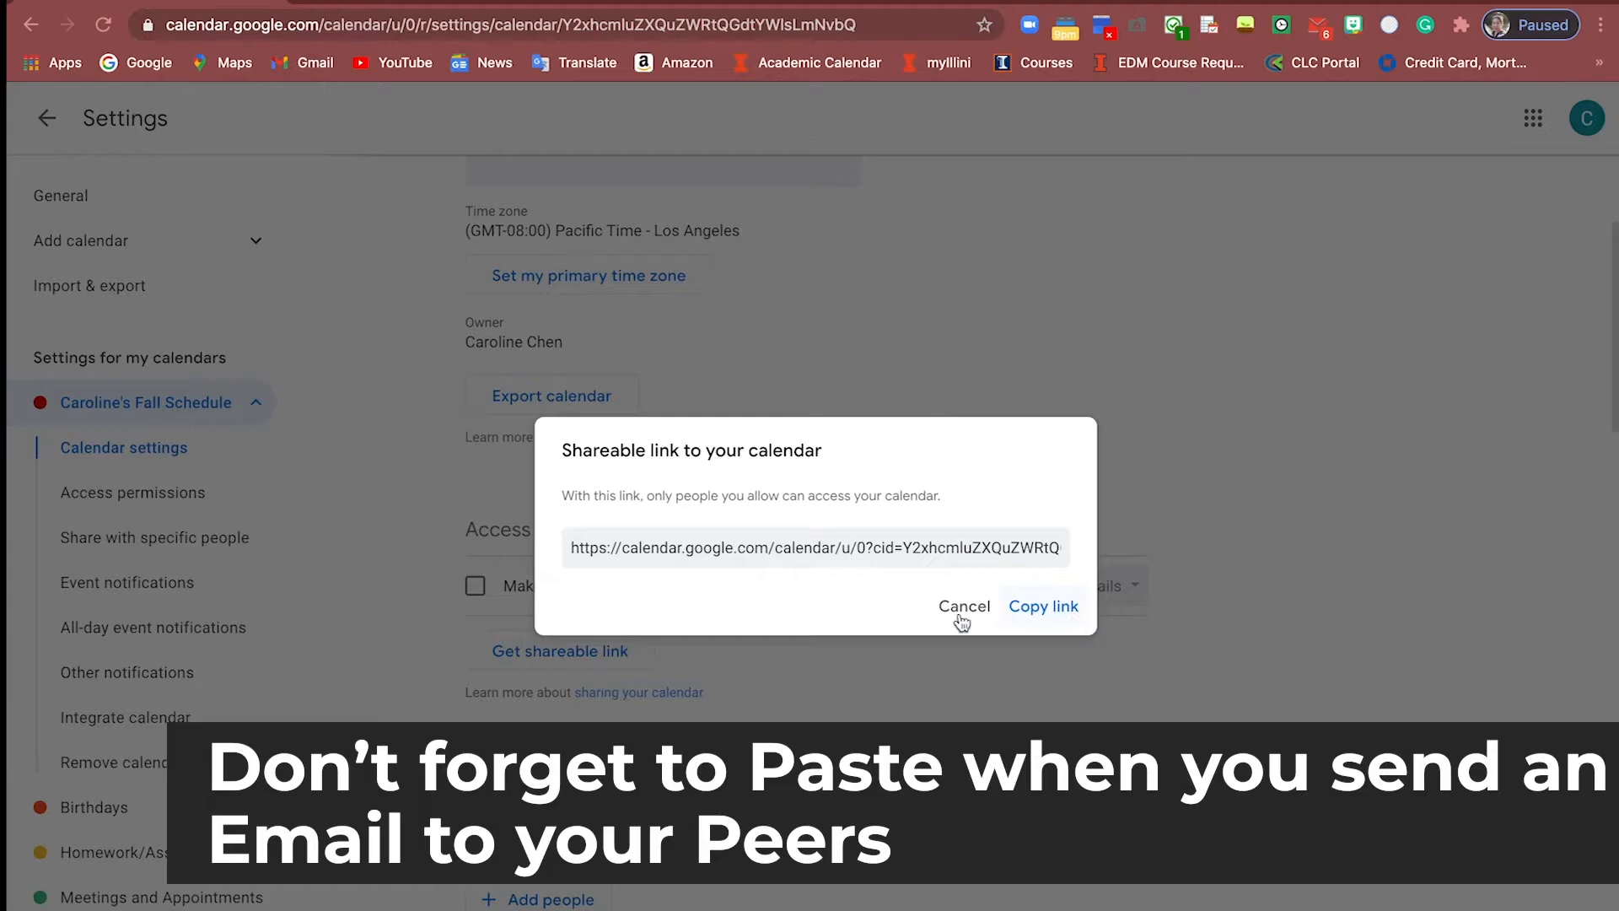
pyautogui.click(435, 651)
pyautogui.scroll(-1, 435, 651)
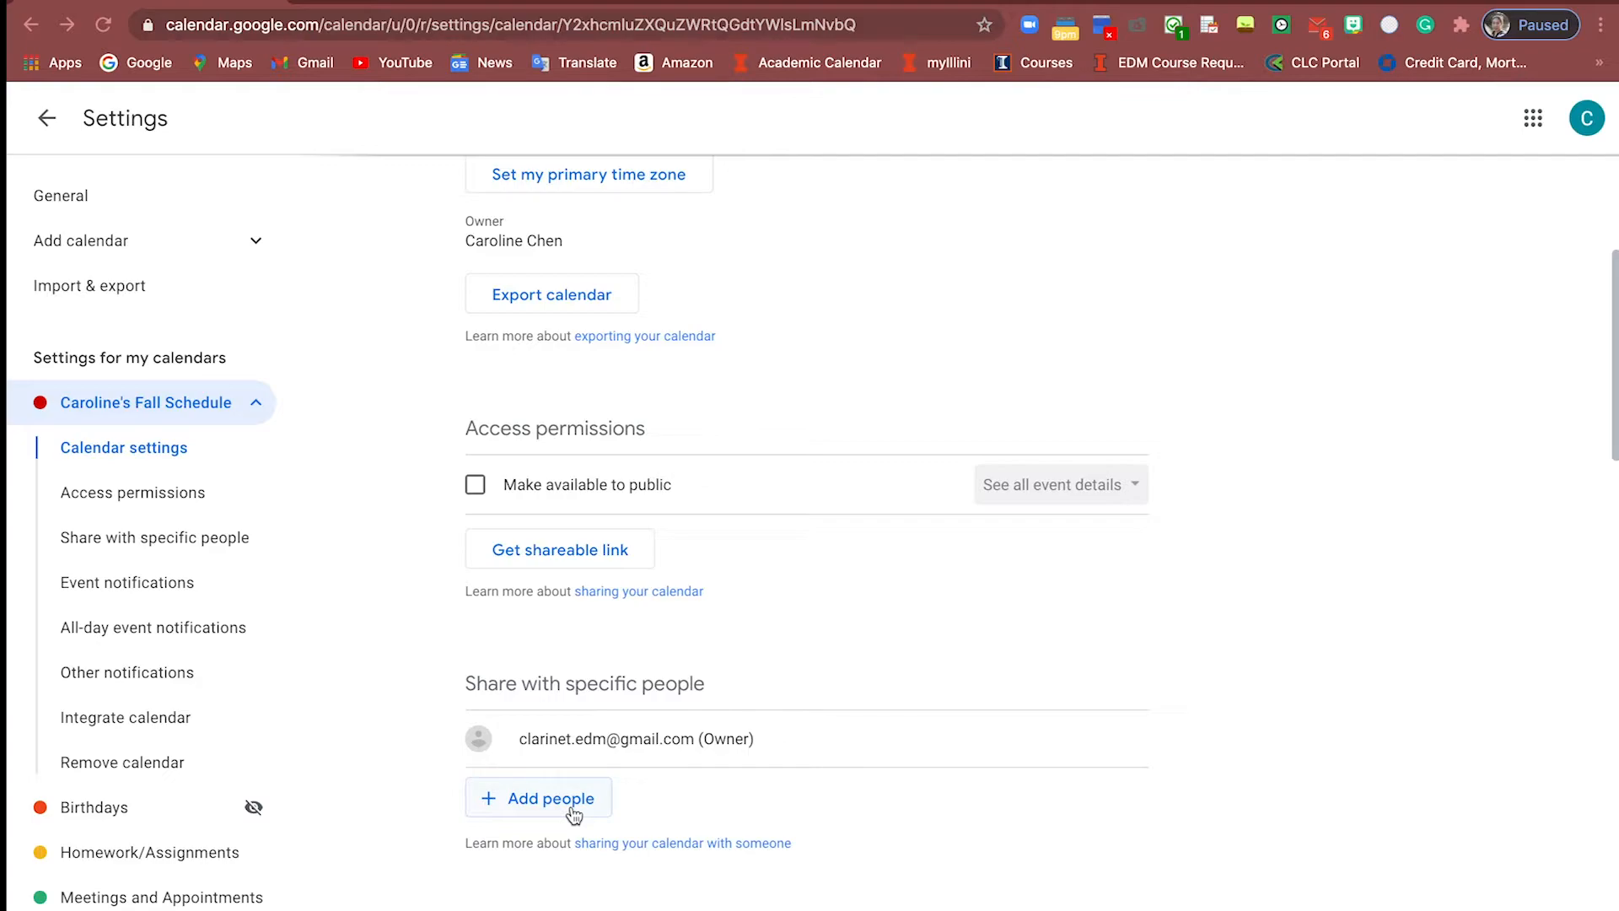
# Enter a person's e-mail with See only free/busy permission, then cancel and return to the week view
pyautogui.click(574, 801)
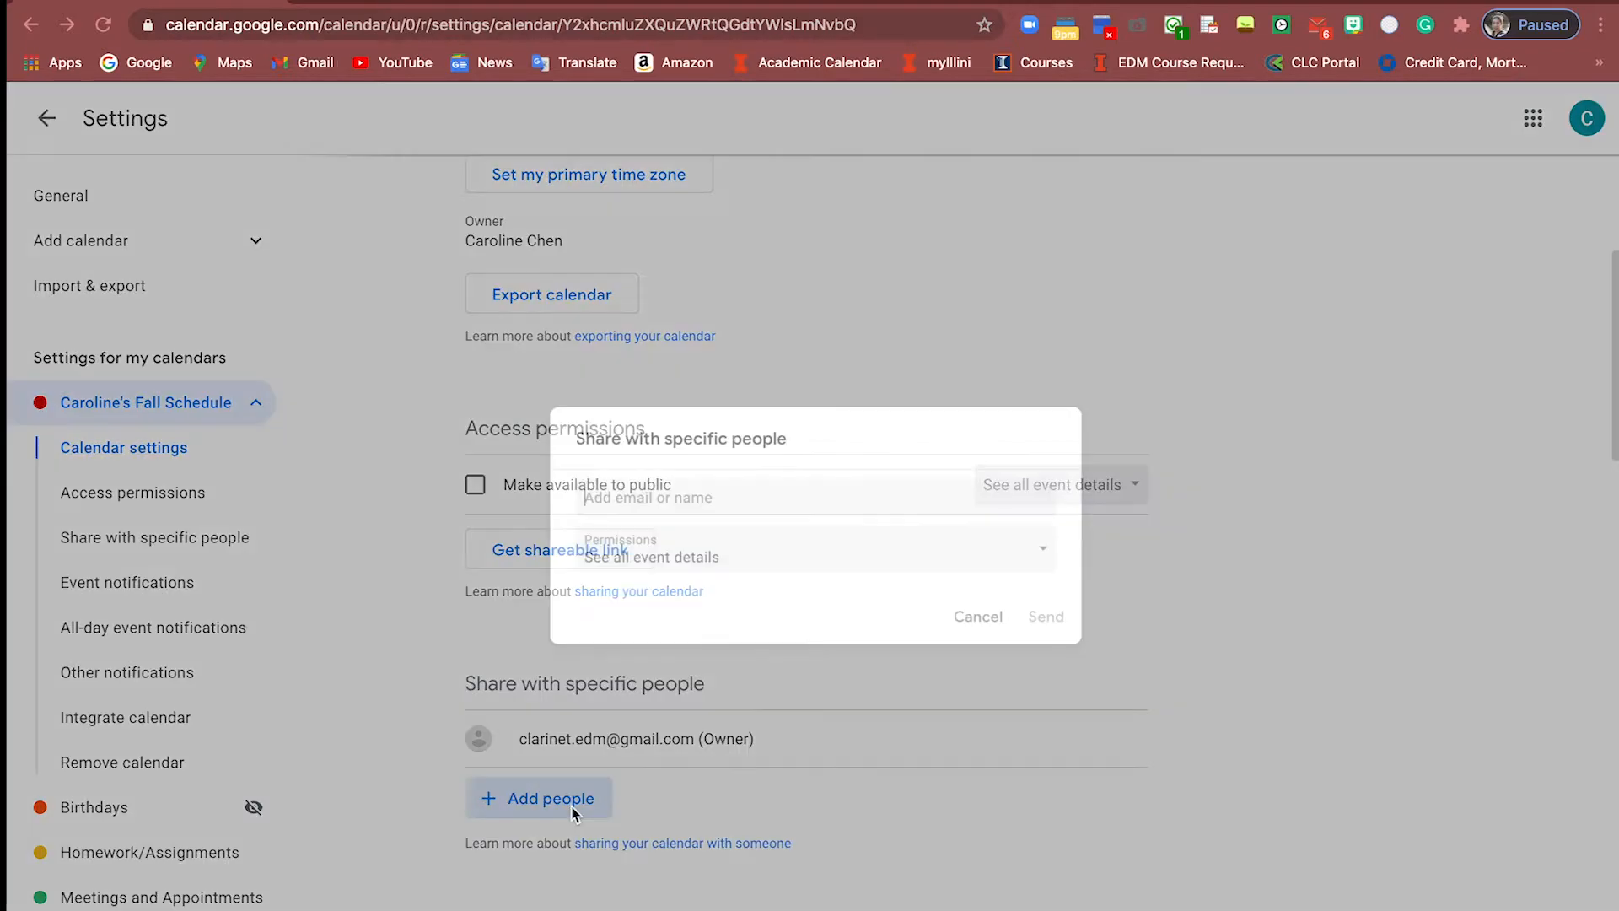
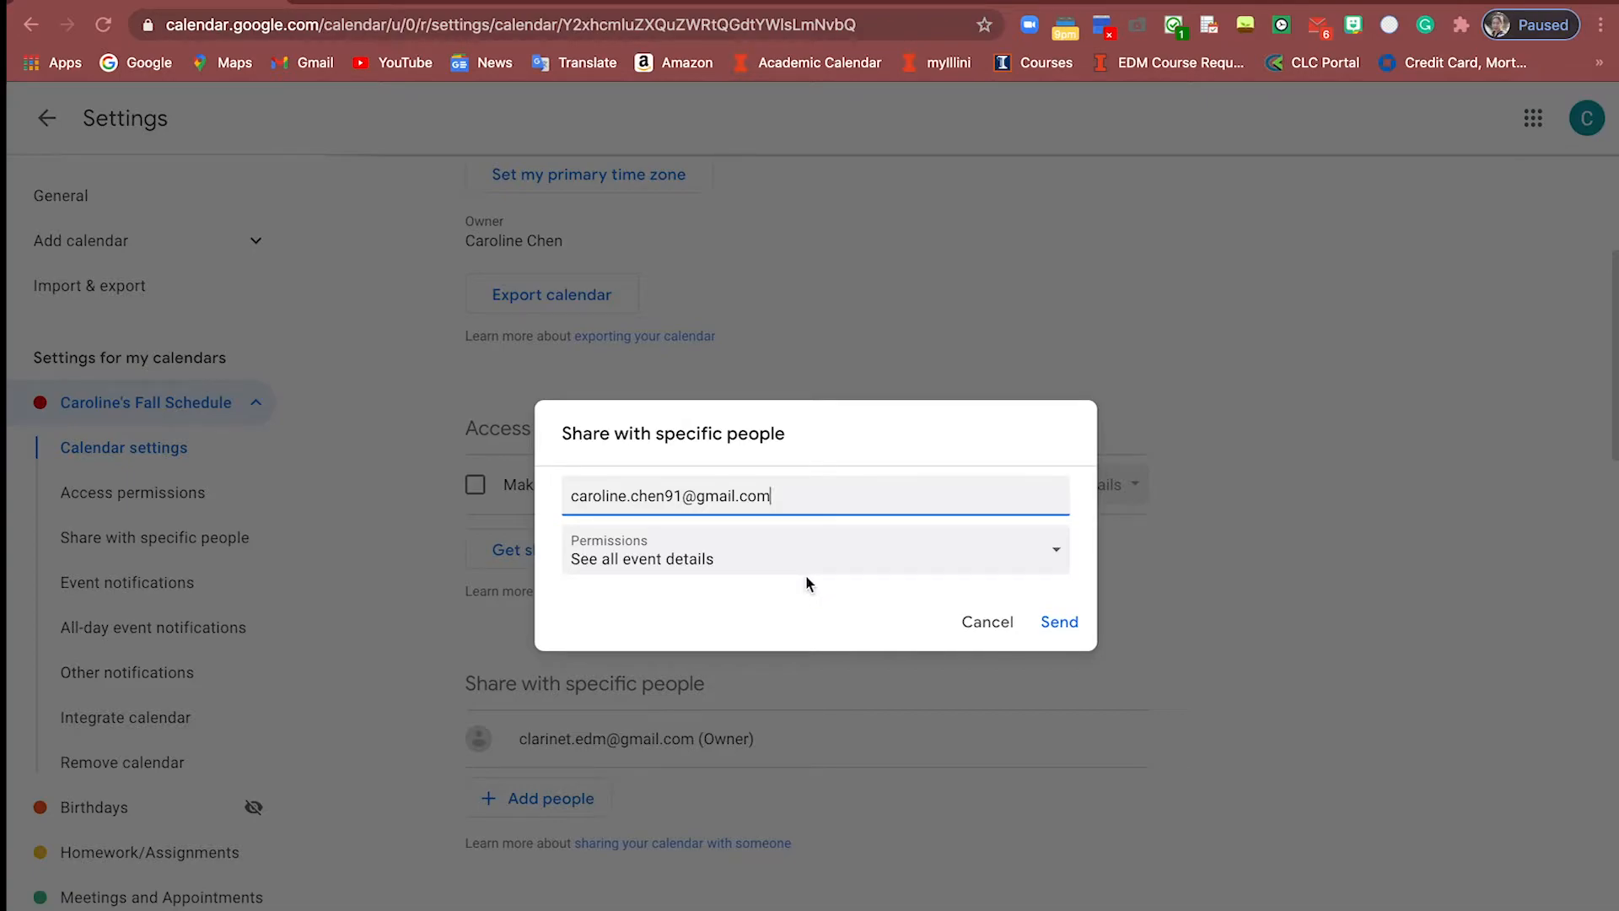
pyautogui.click(808, 567)
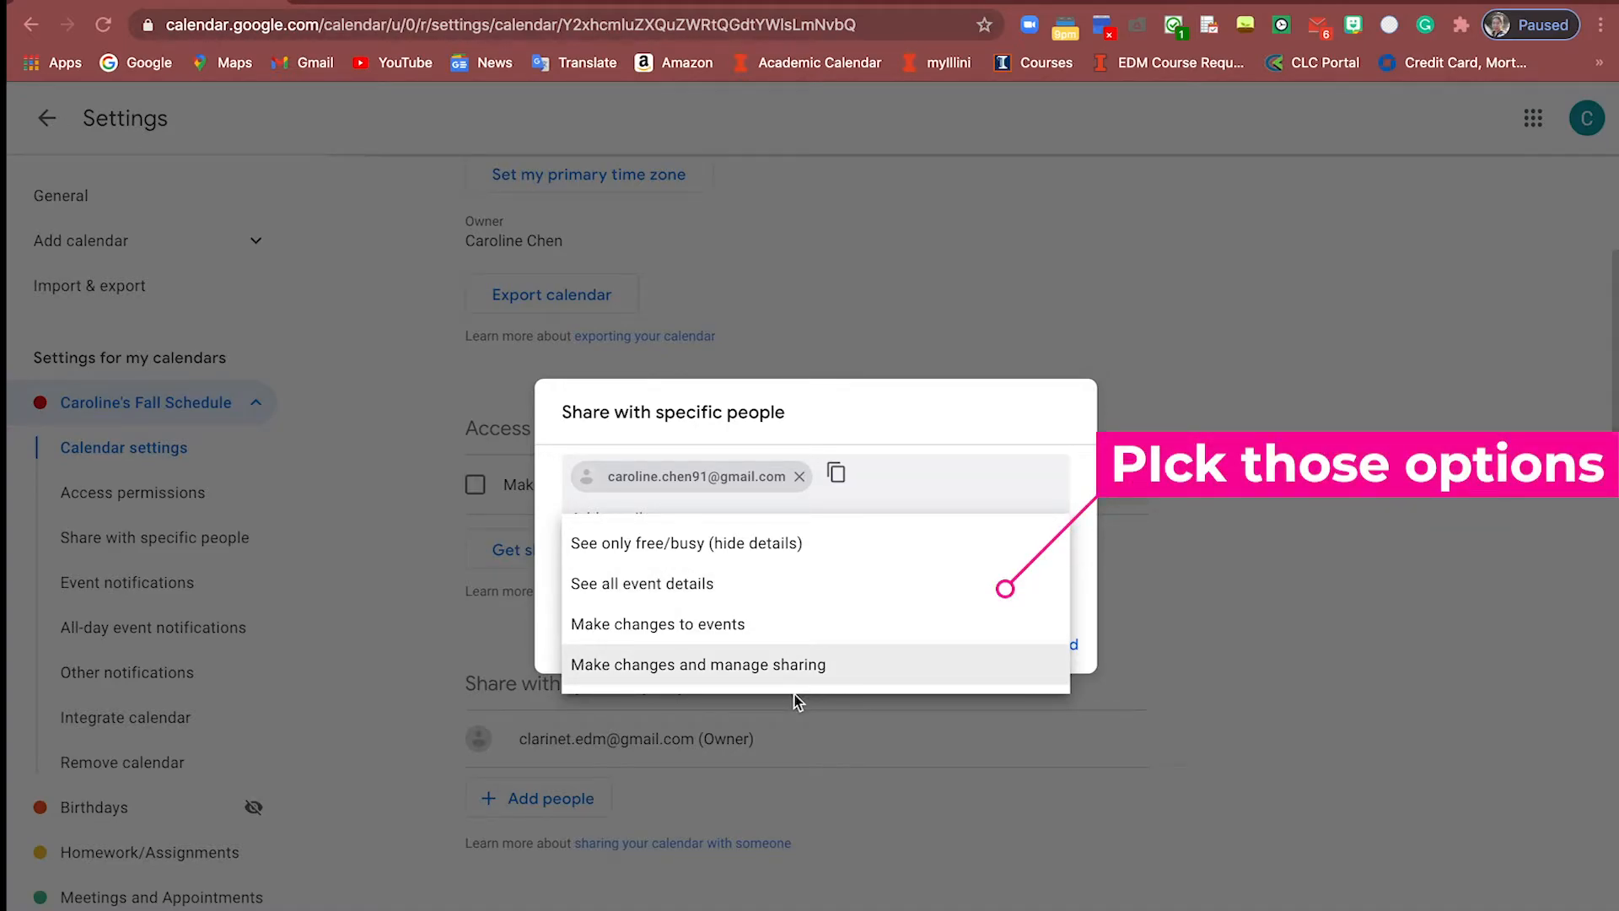
pyautogui.click(773, 557)
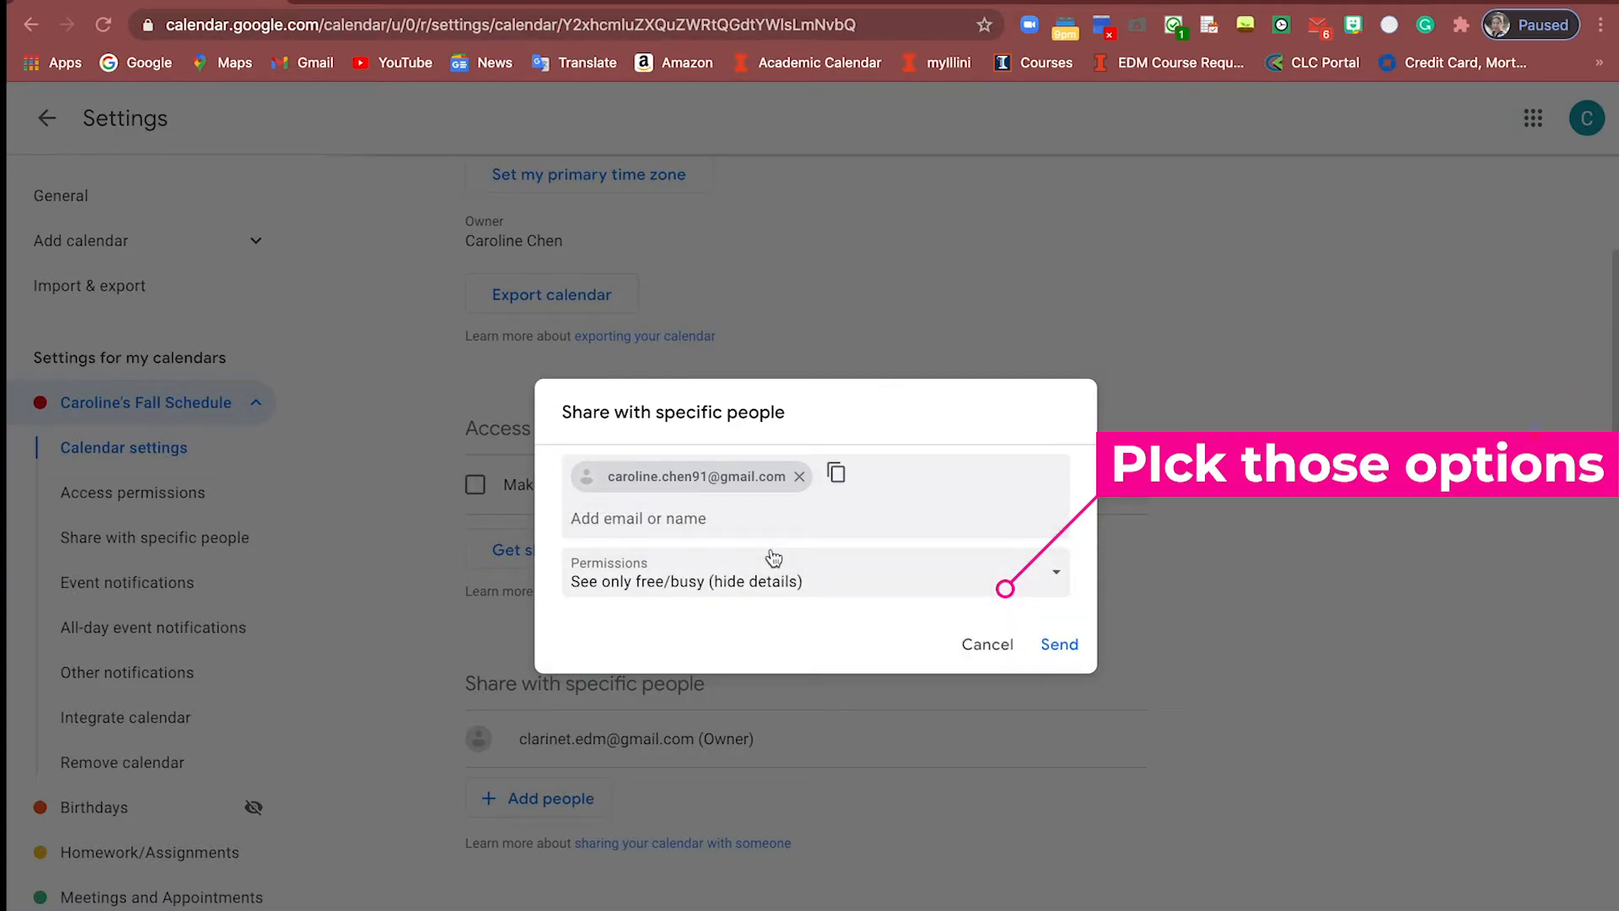
pyautogui.click(773, 582)
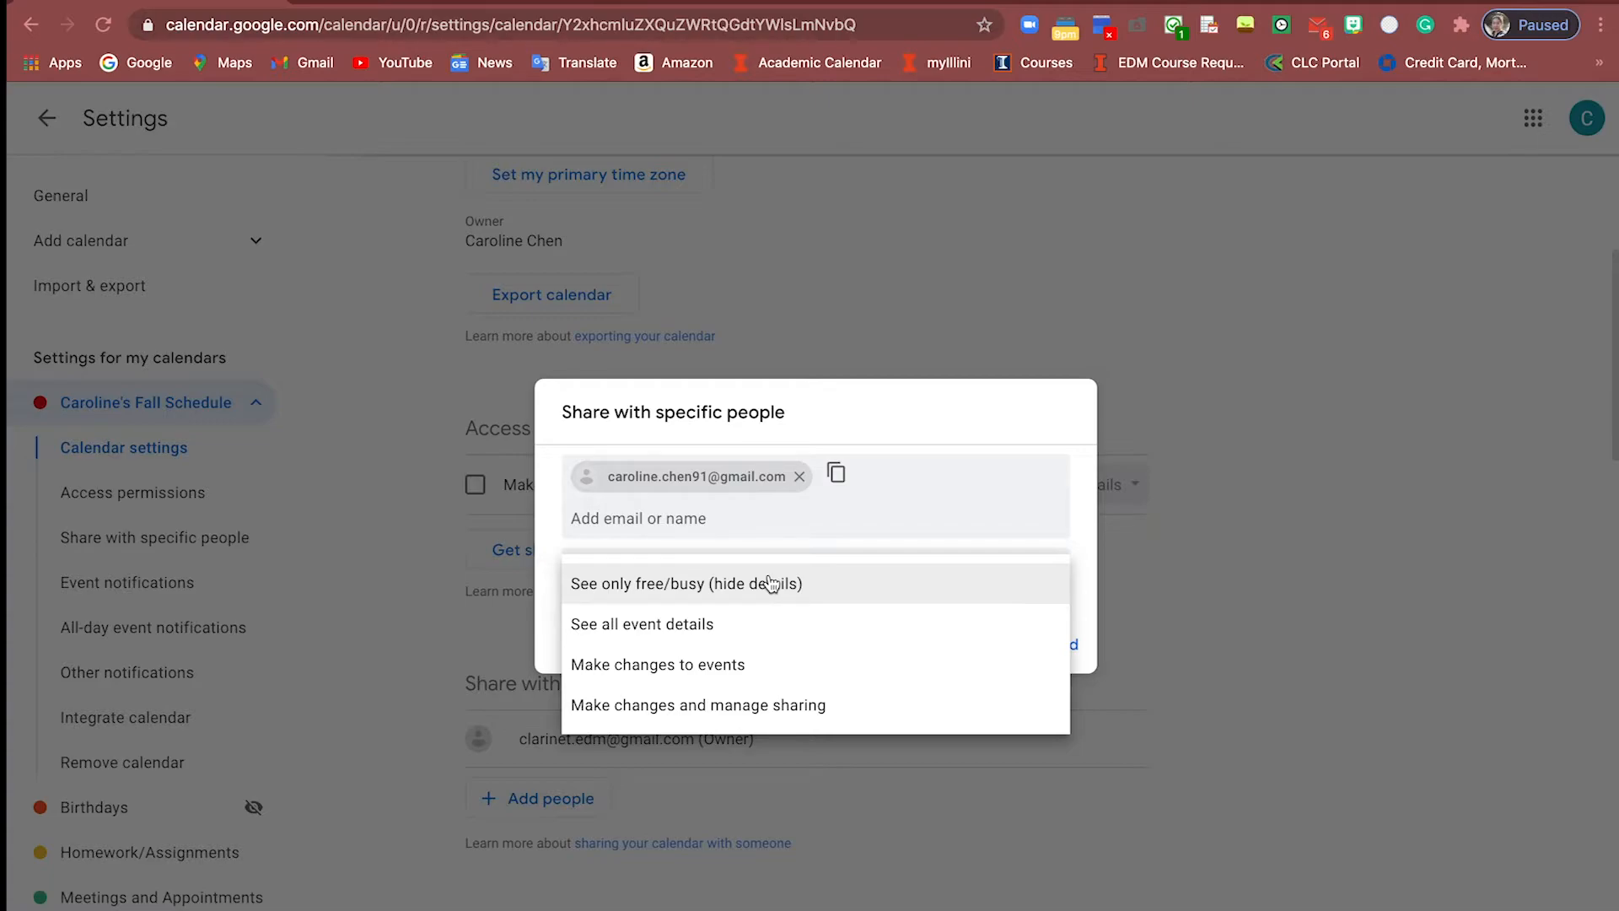
pyautogui.click(943, 432)
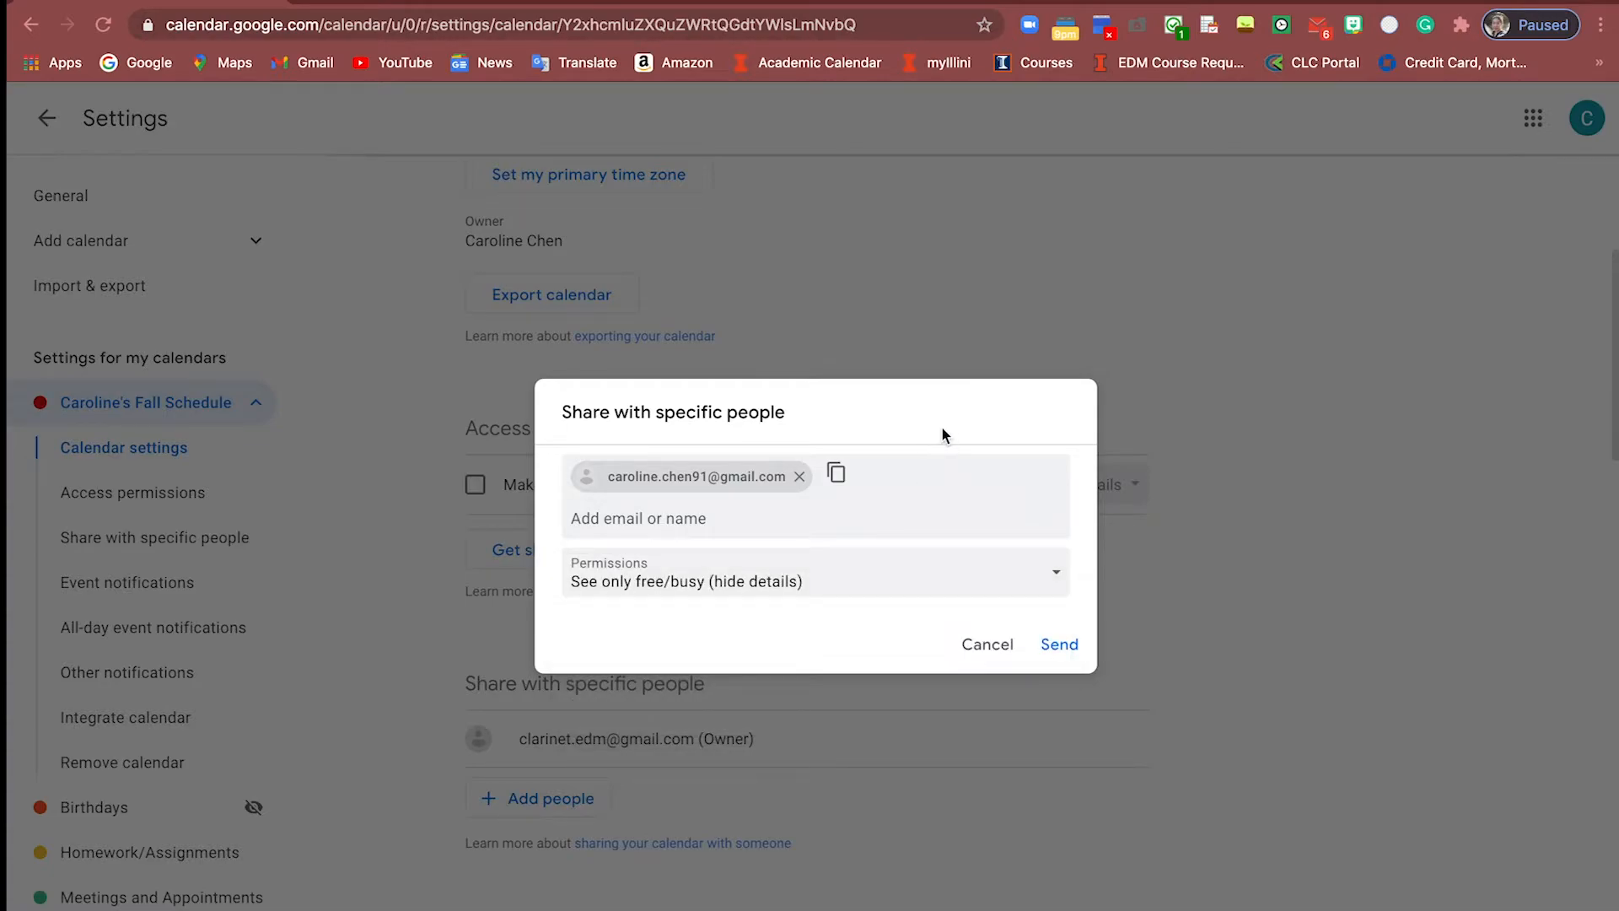
pyautogui.click(987, 652)
pyautogui.click(48, 122)
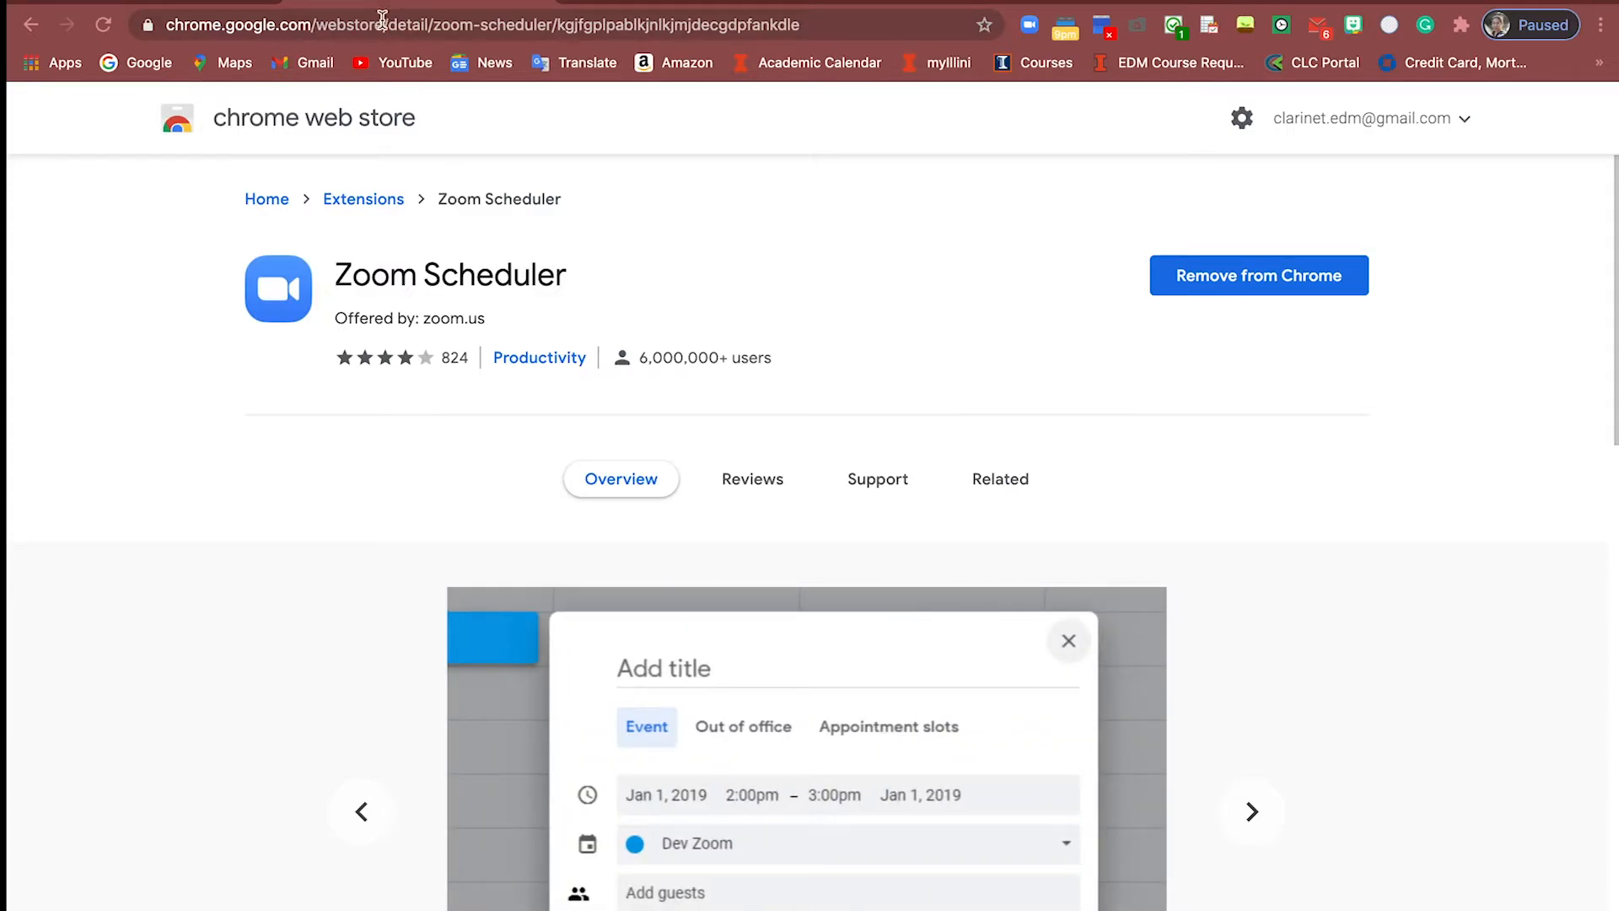
# Select the browser address bar on the Zoom Scheduler store page to enter a new search
pyautogui.click(382, 18)
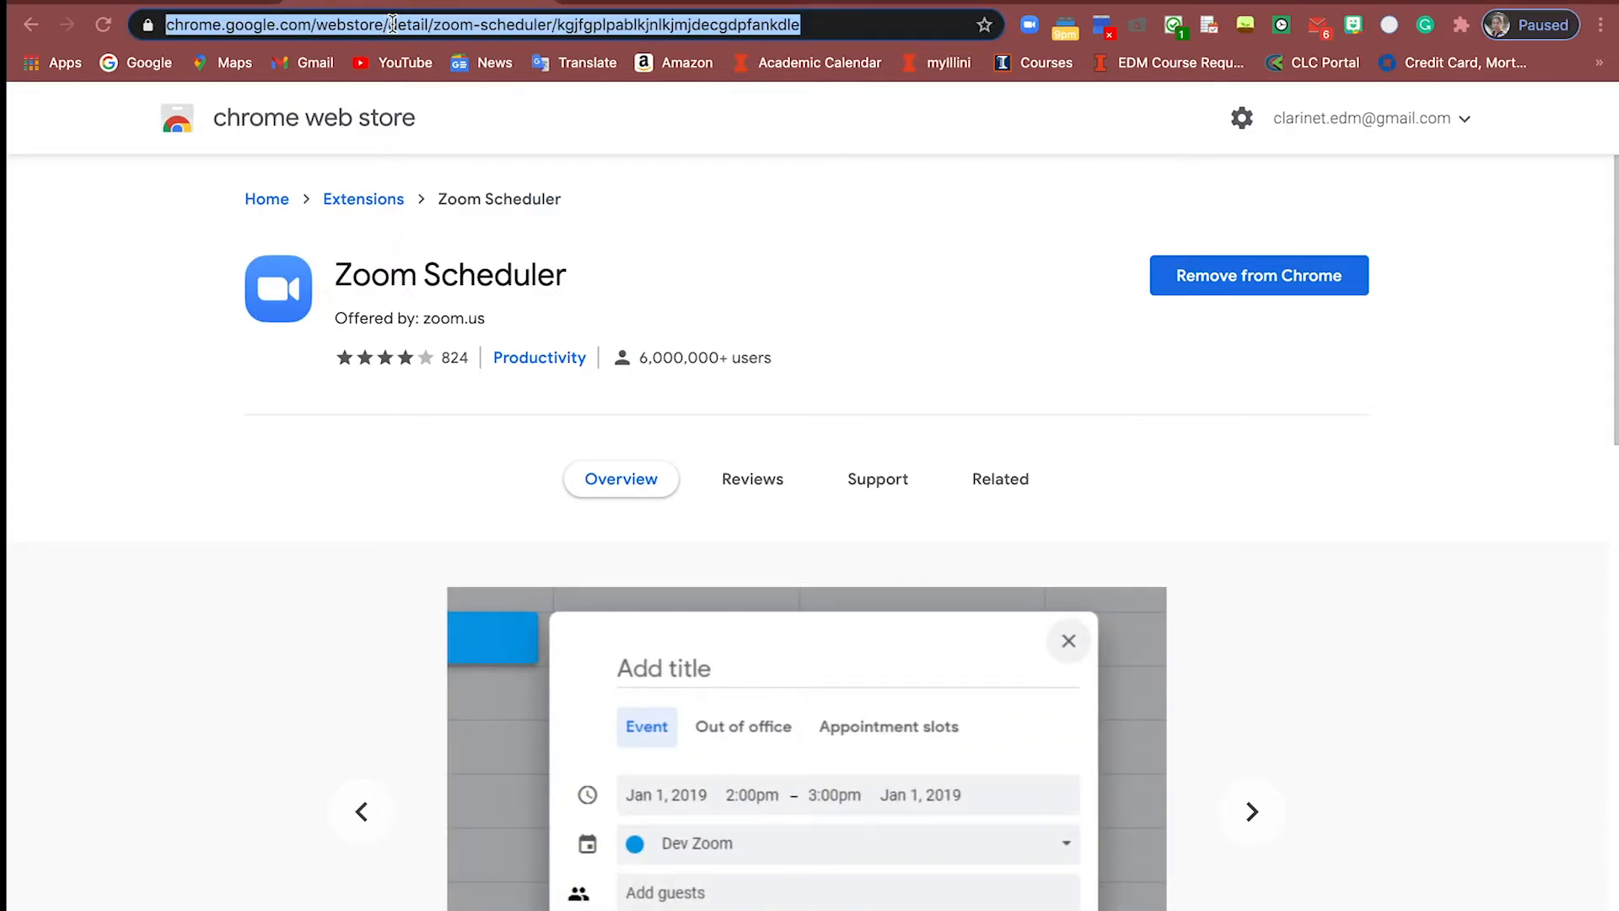
# Search Google for 'Google Chrome webstore', open the store, and search it for 'Zoom Scheduler'
pyautogui.write('Google Chrome webstore')
pyautogui.press('Return')
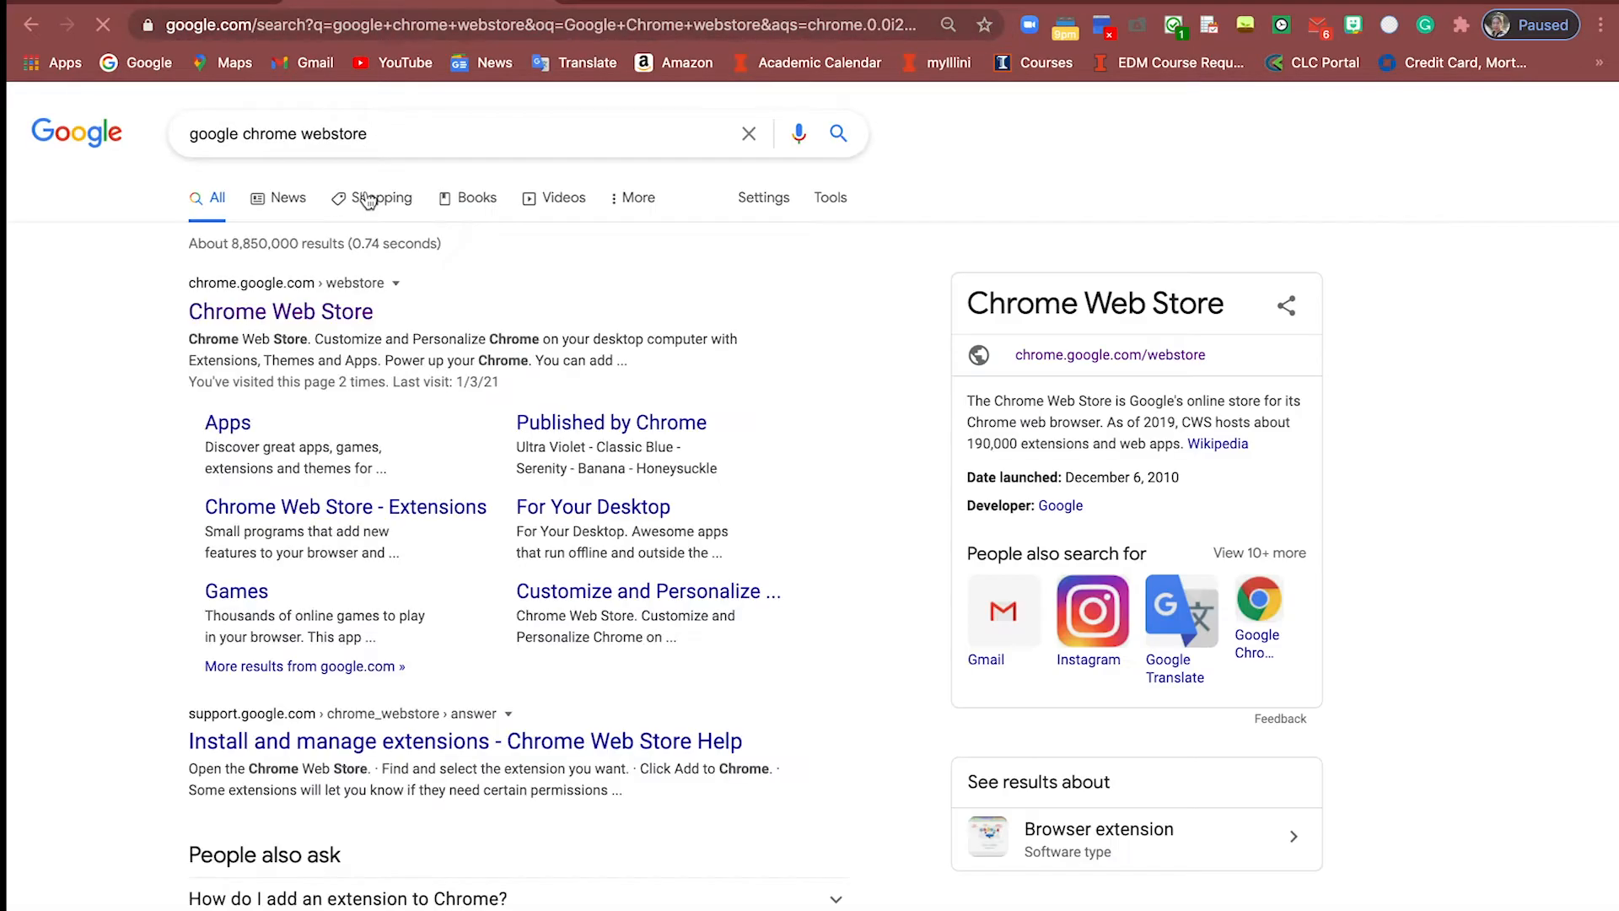
pyautogui.click(323, 316)
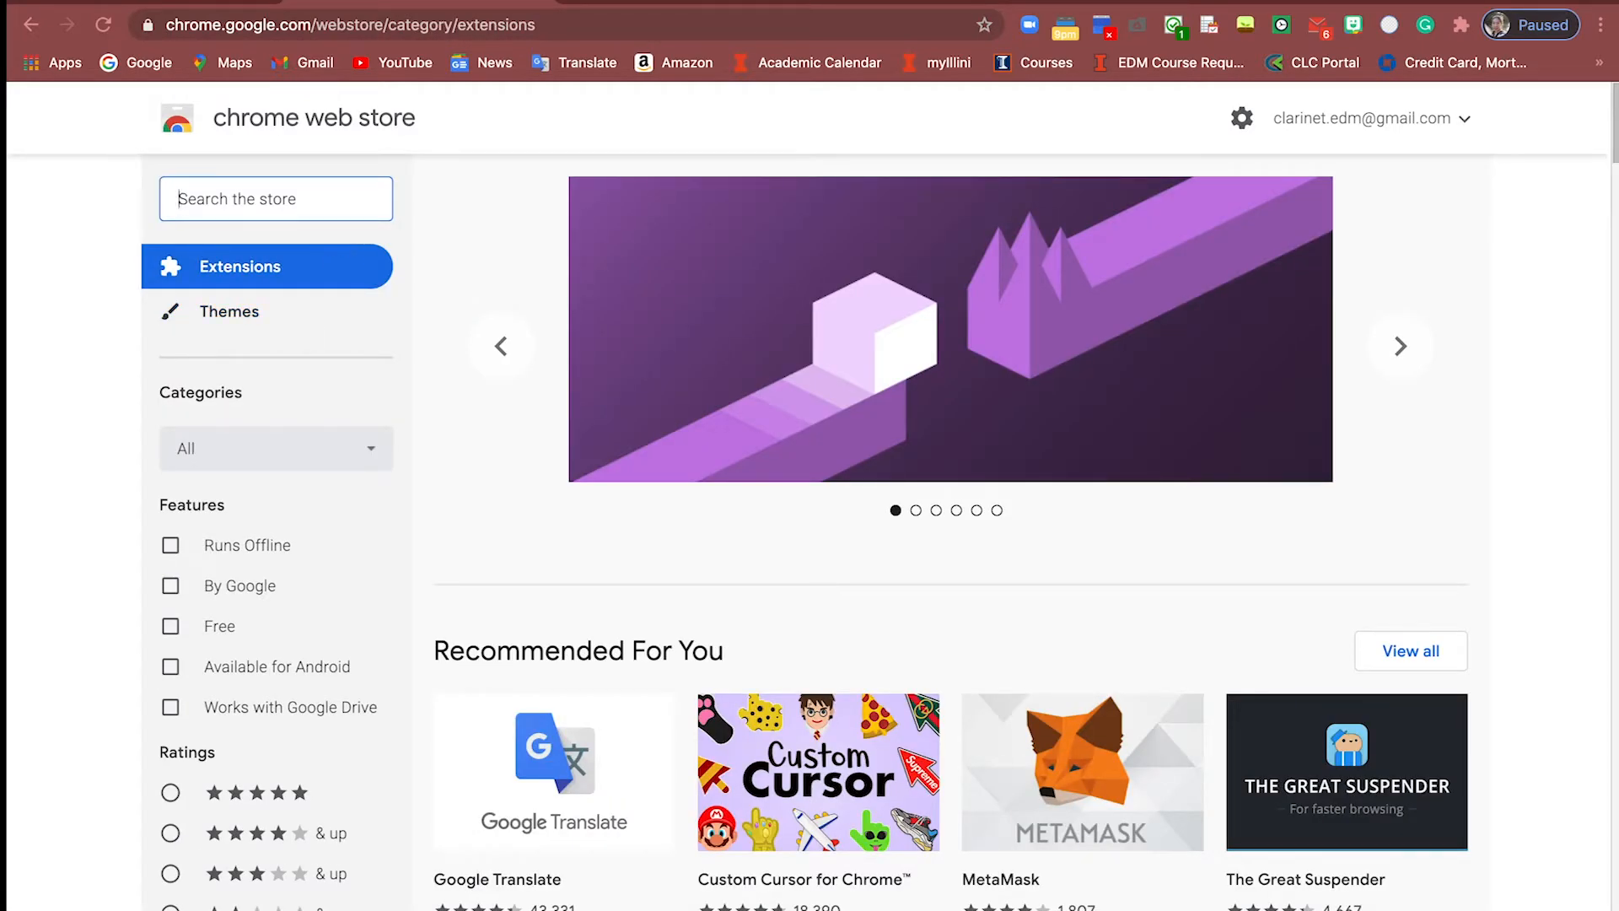
pyautogui.write('Zoom S')
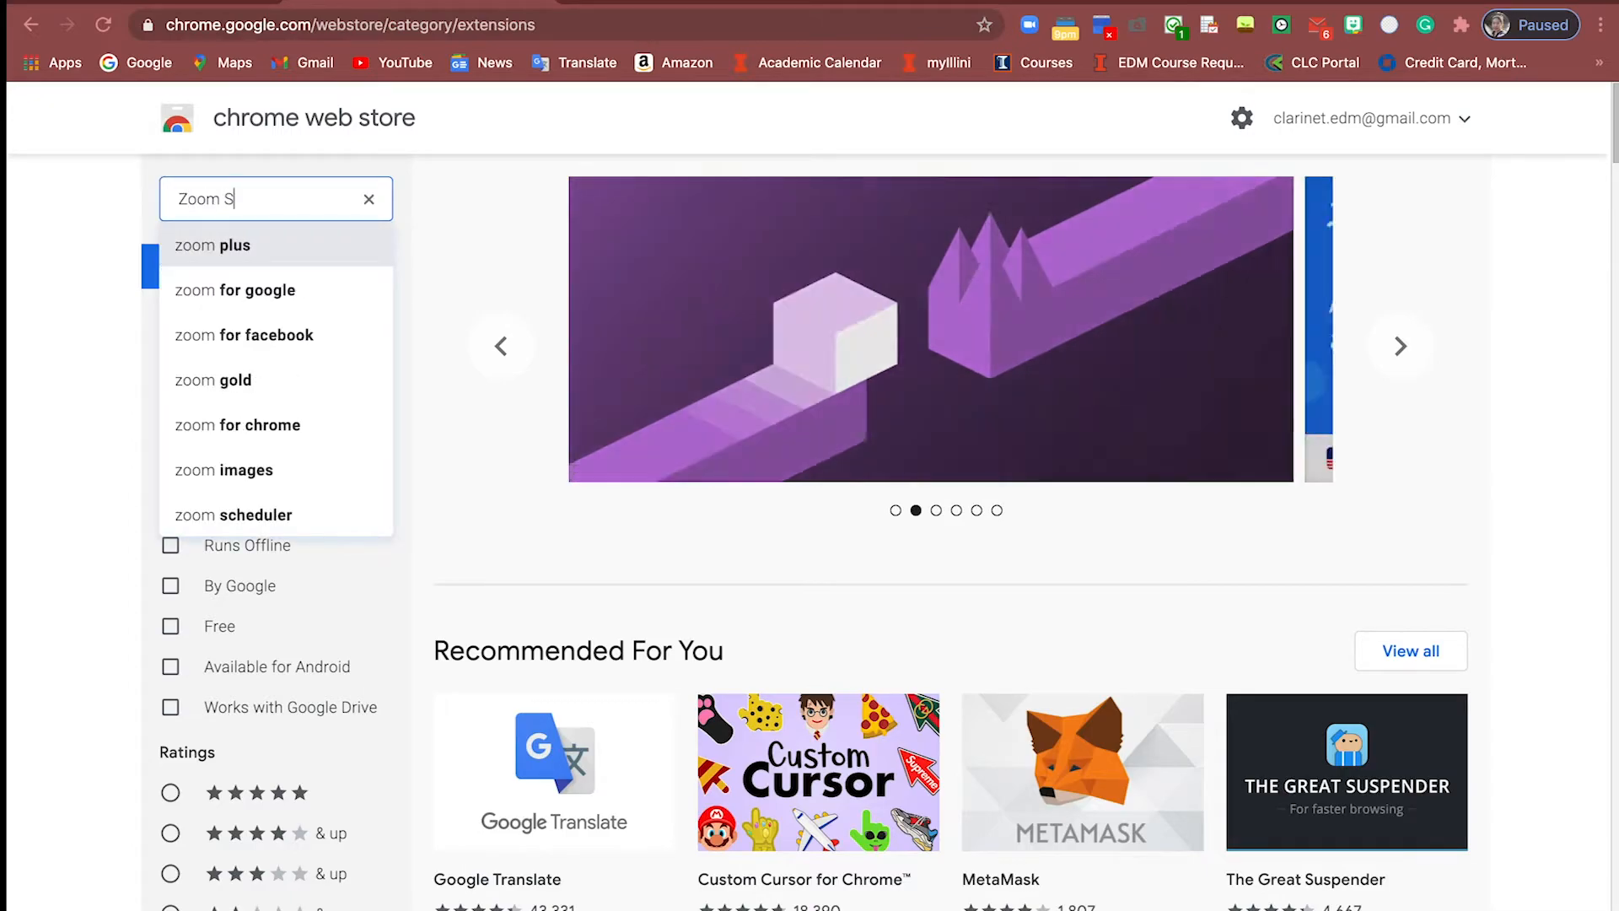
pyautogui.write('cheduler')
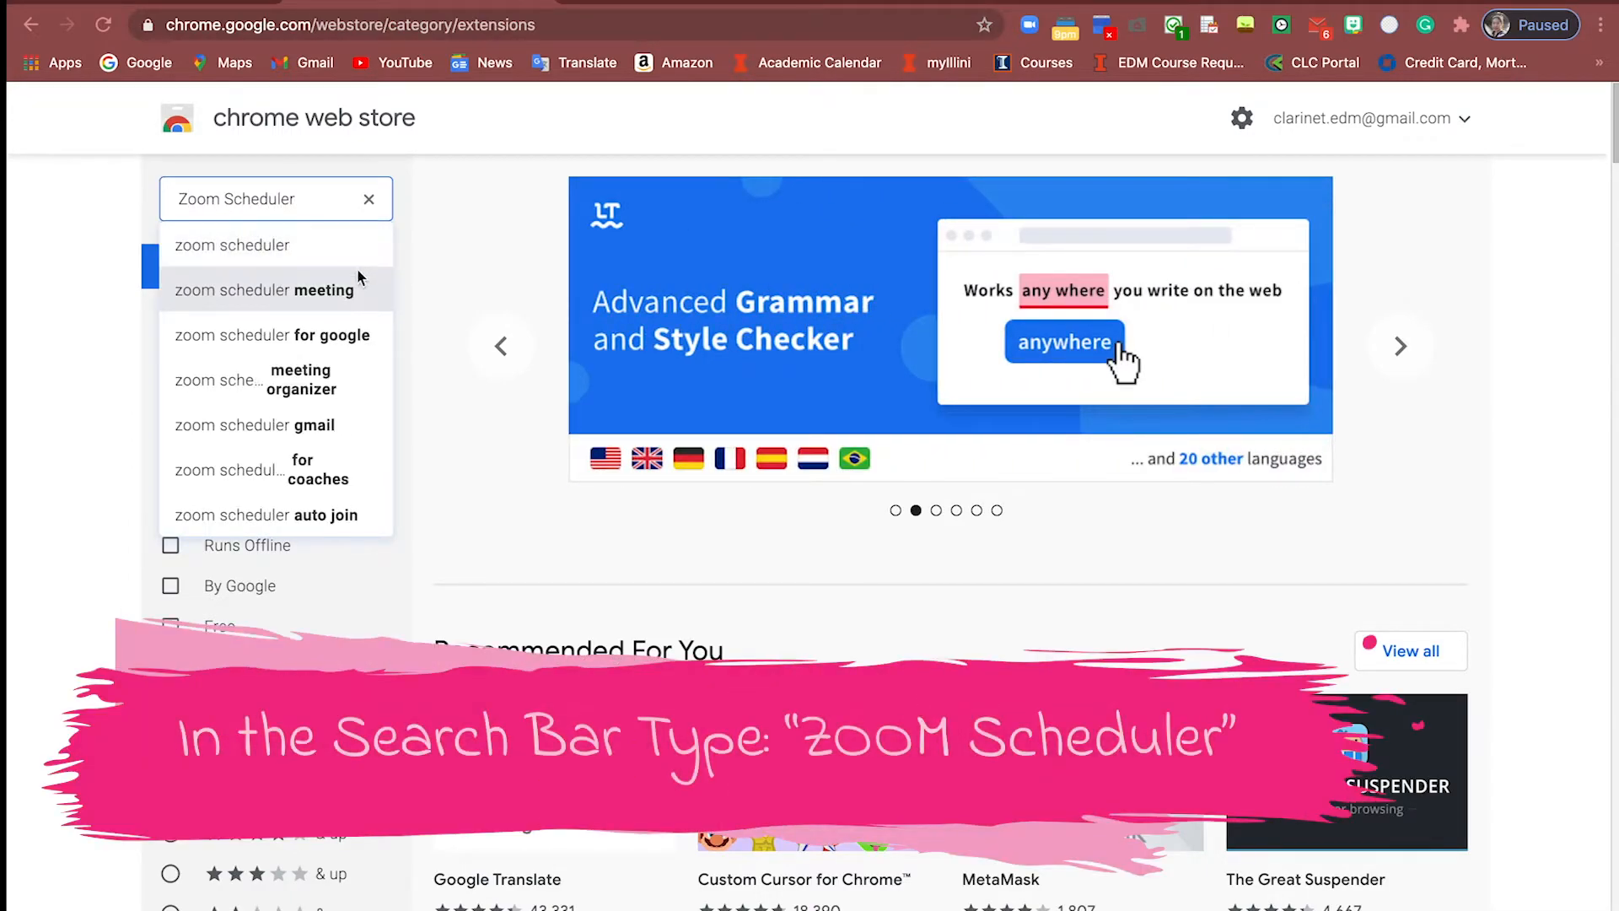
pyautogui.click(352, 245)
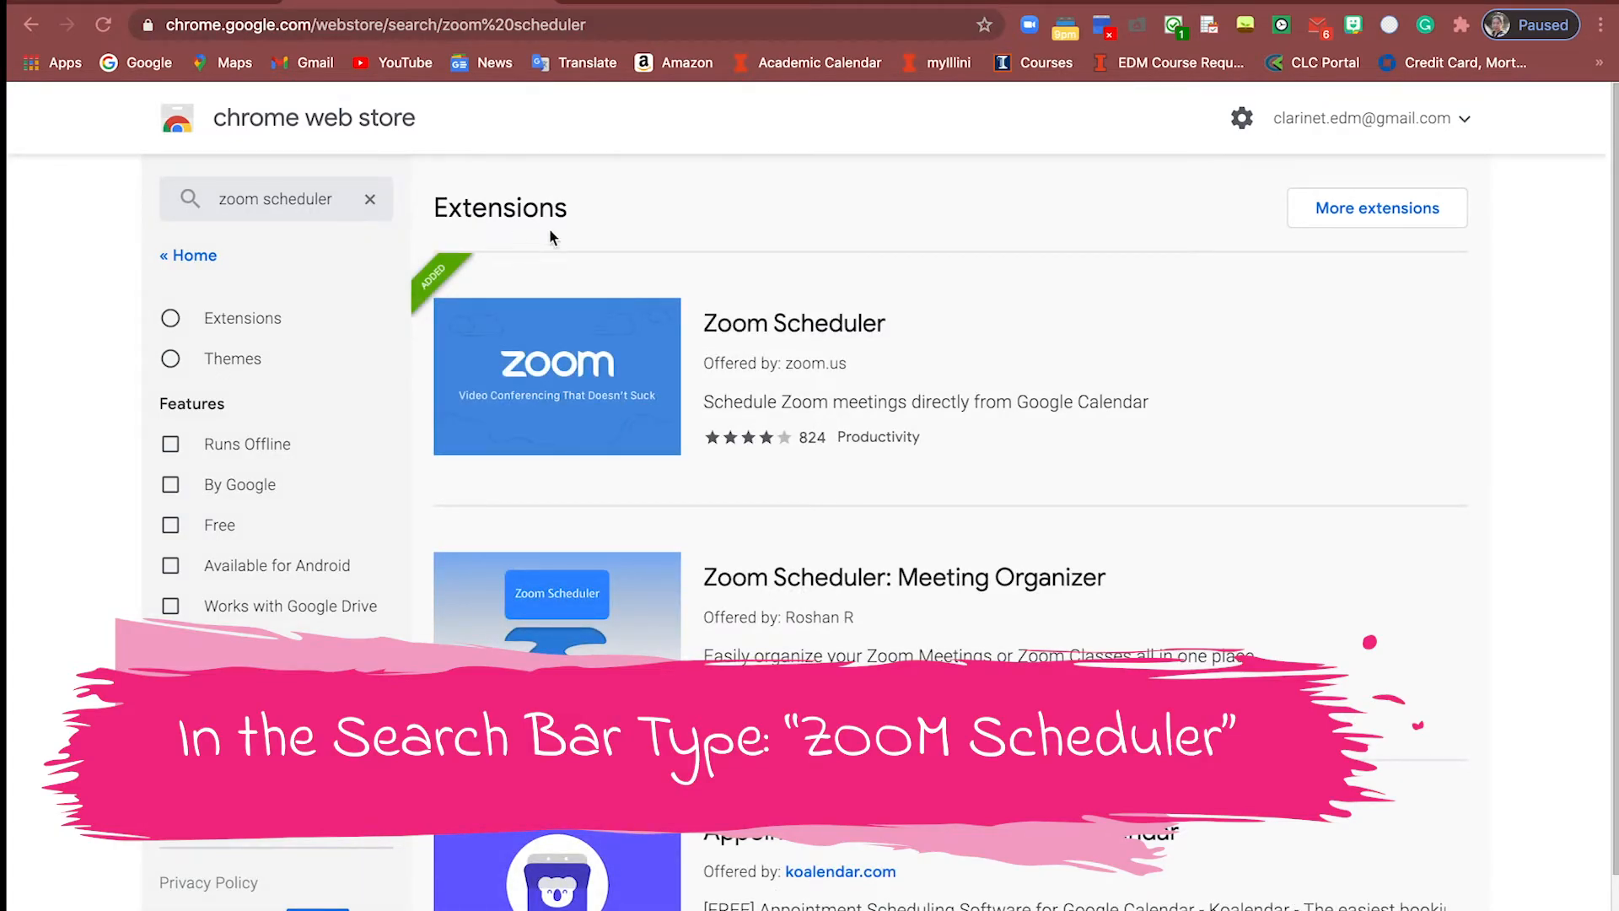
# Open the Zoom Scheduler extension page, sign in to Zoom with Google, and return to Calendar
pyautogui.click(553, 394)
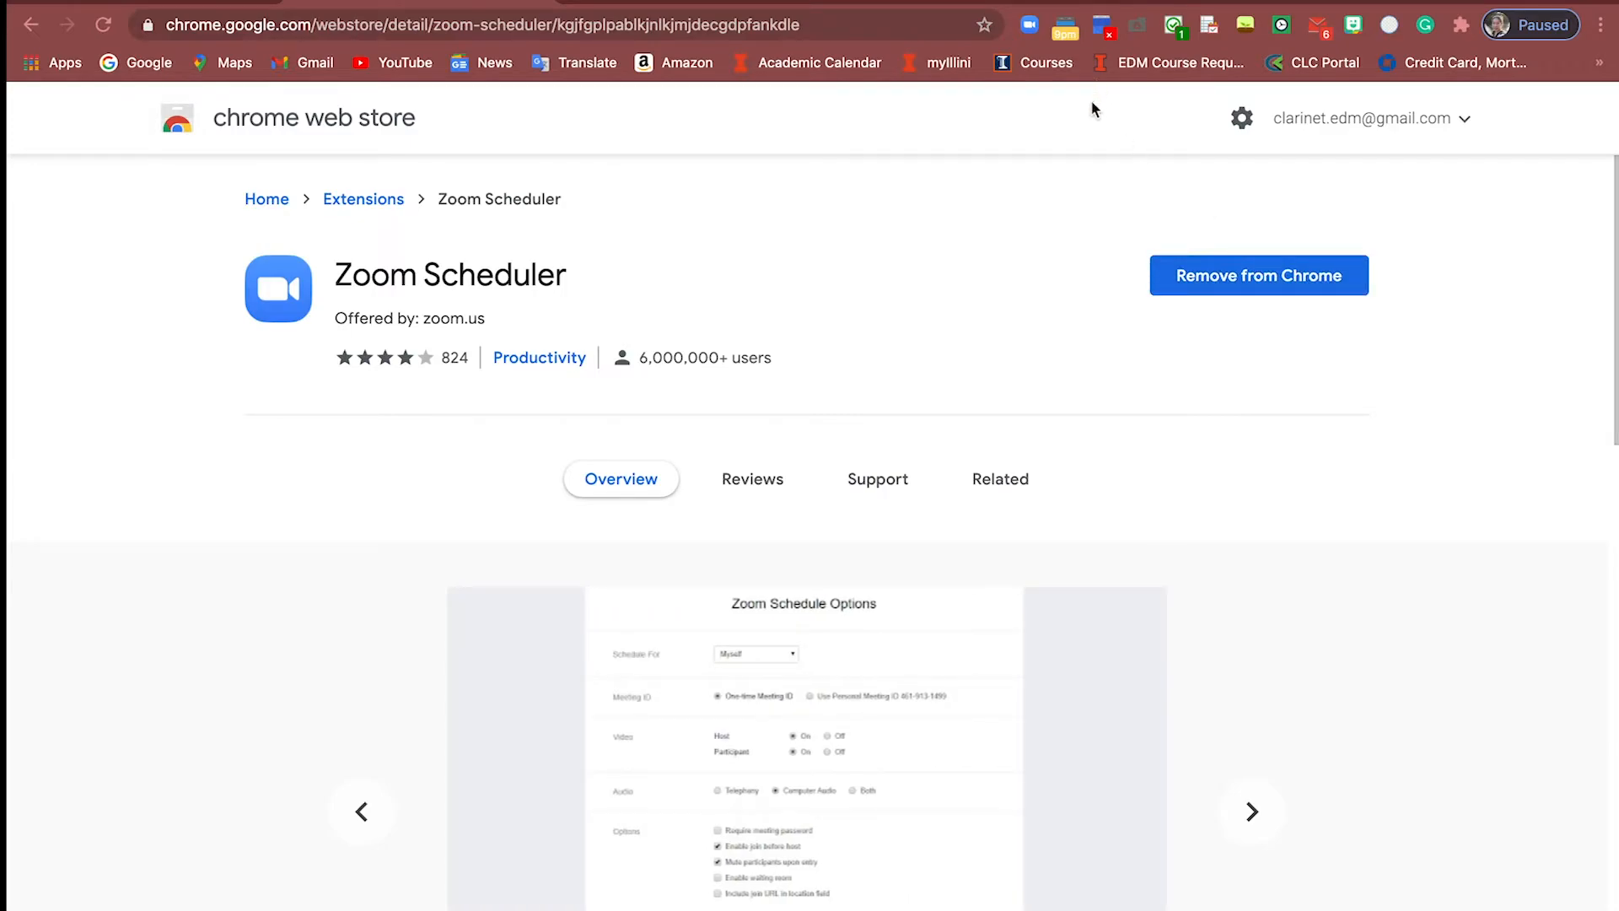
pyautogui.click(1029, 27)
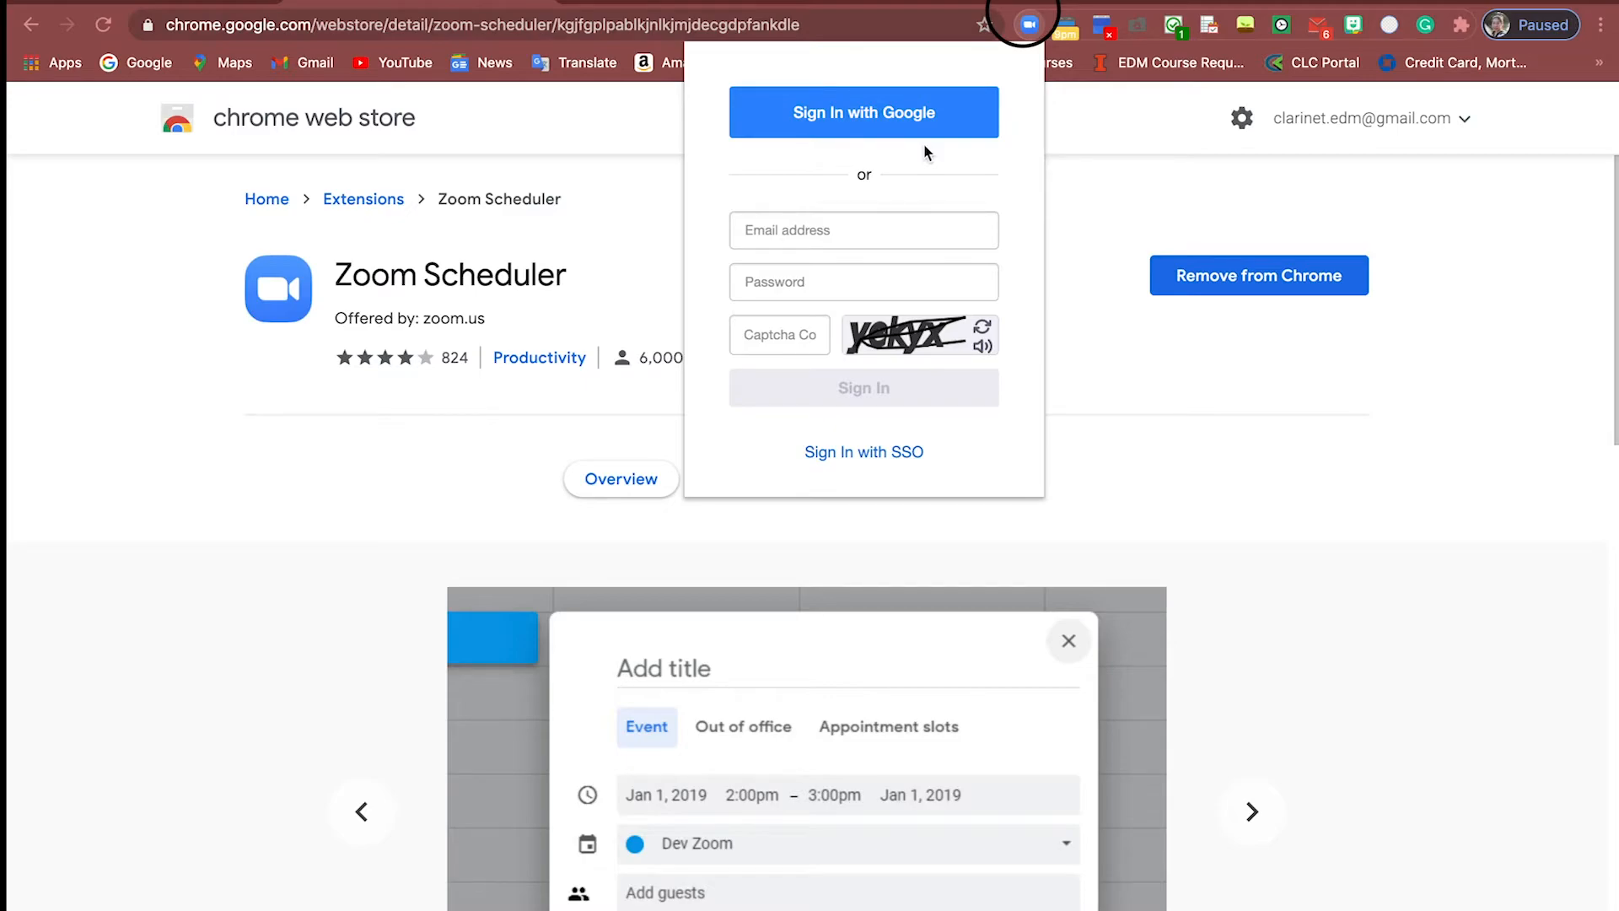
pyautogui.click(925, 118)
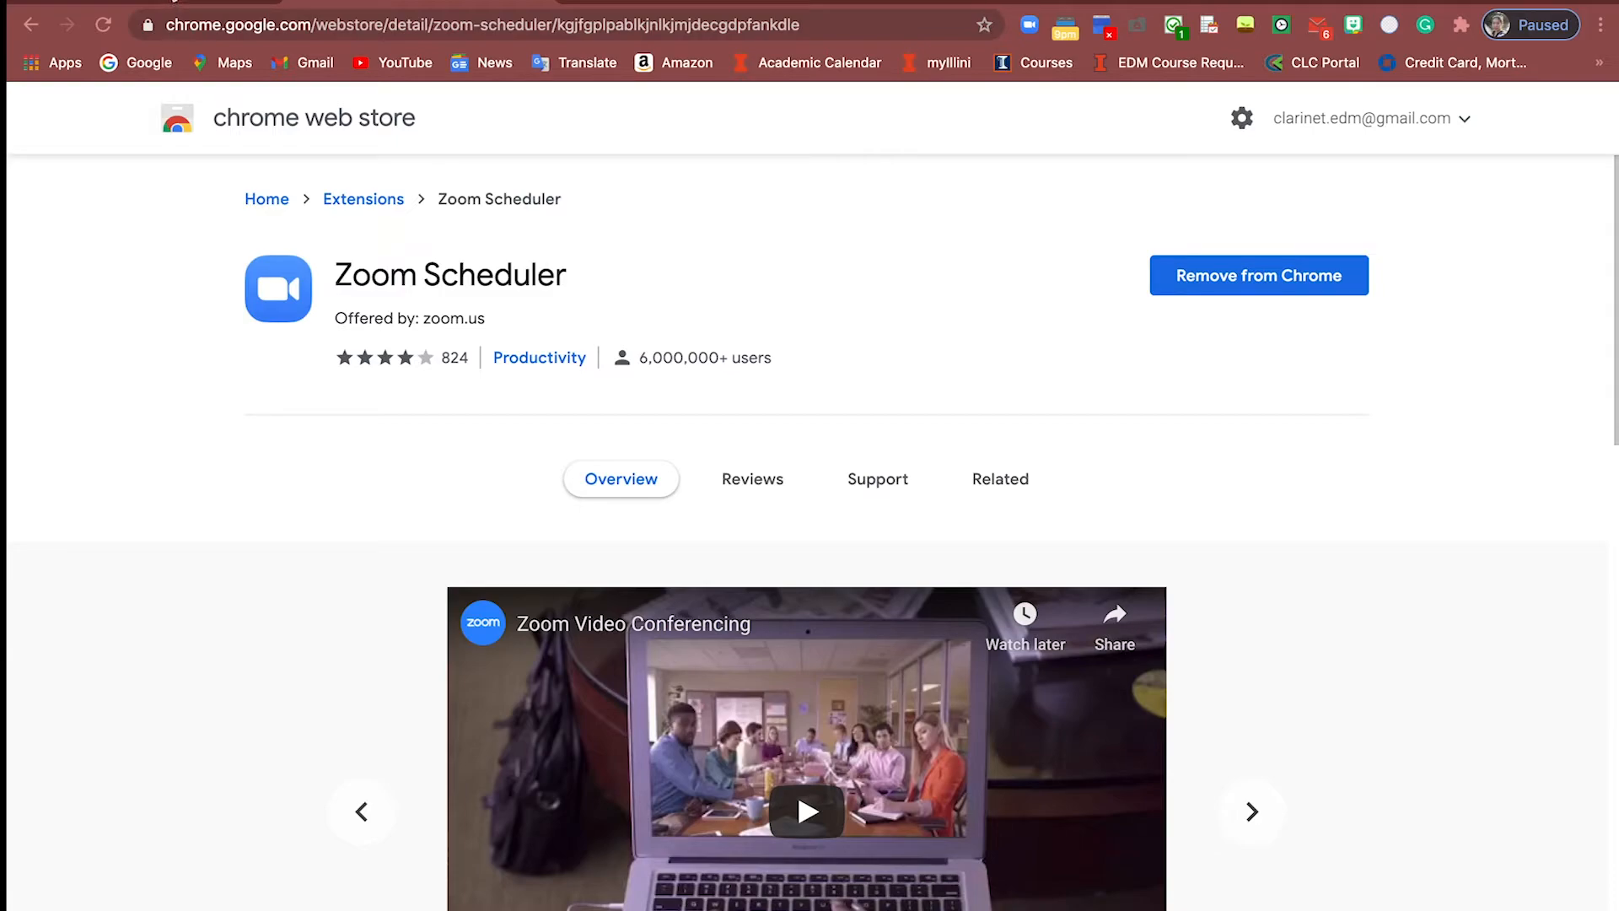
pyautogui.click(189, 2)
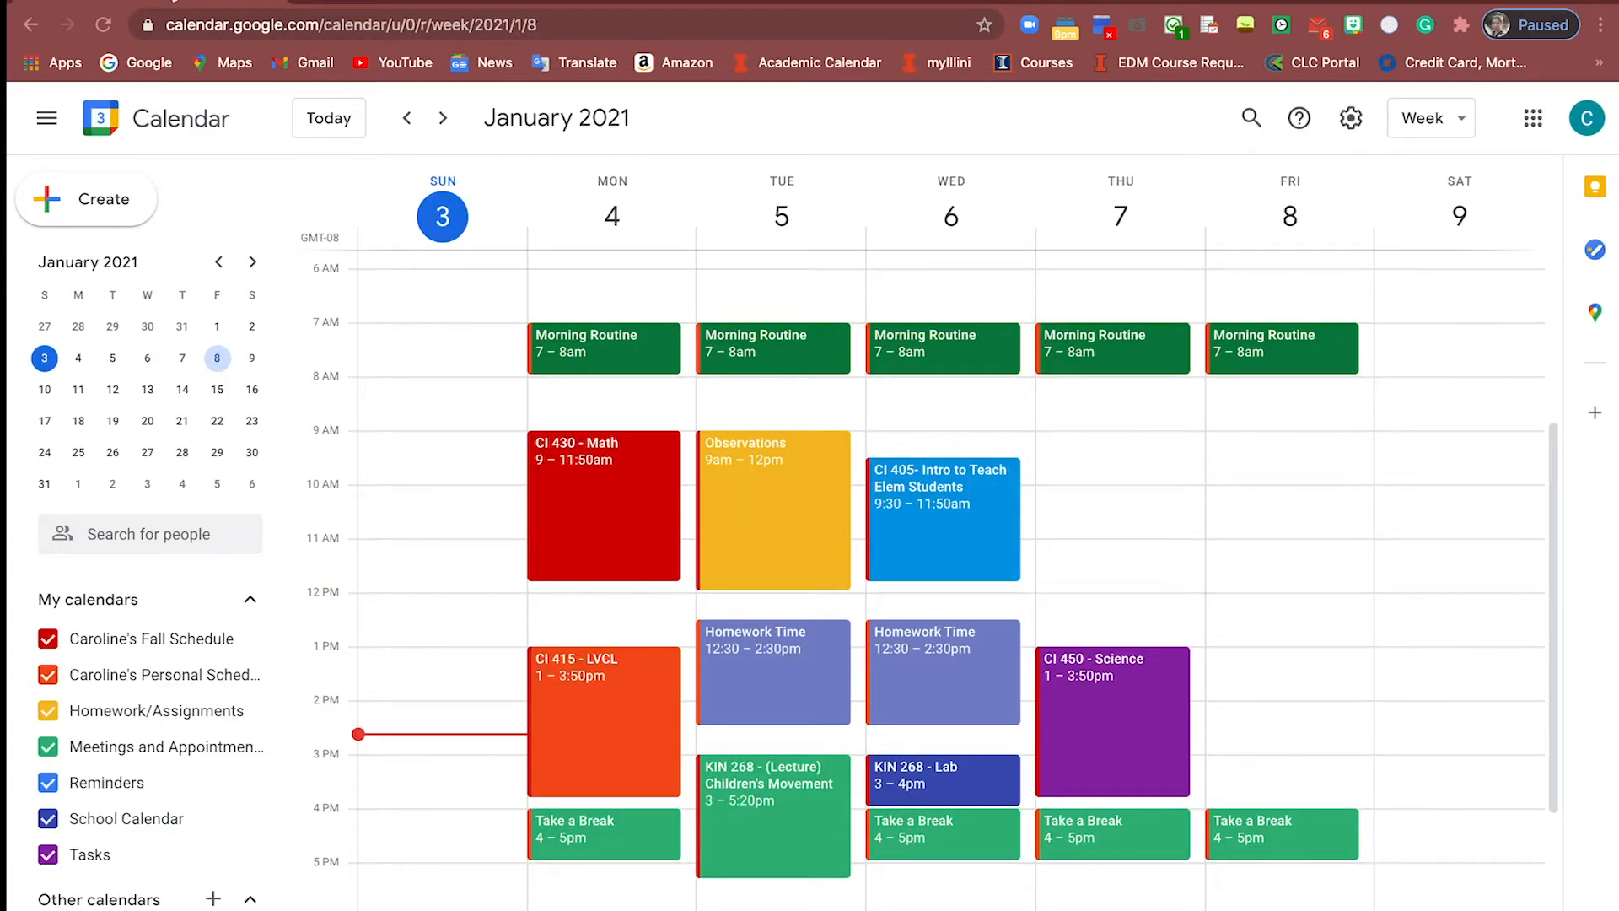
# Create a Thursday 10–11am event 'CI 430 - Math Group Meeting' in the Meetings and Appointments calendar
pyautogui.click(1115, 503)
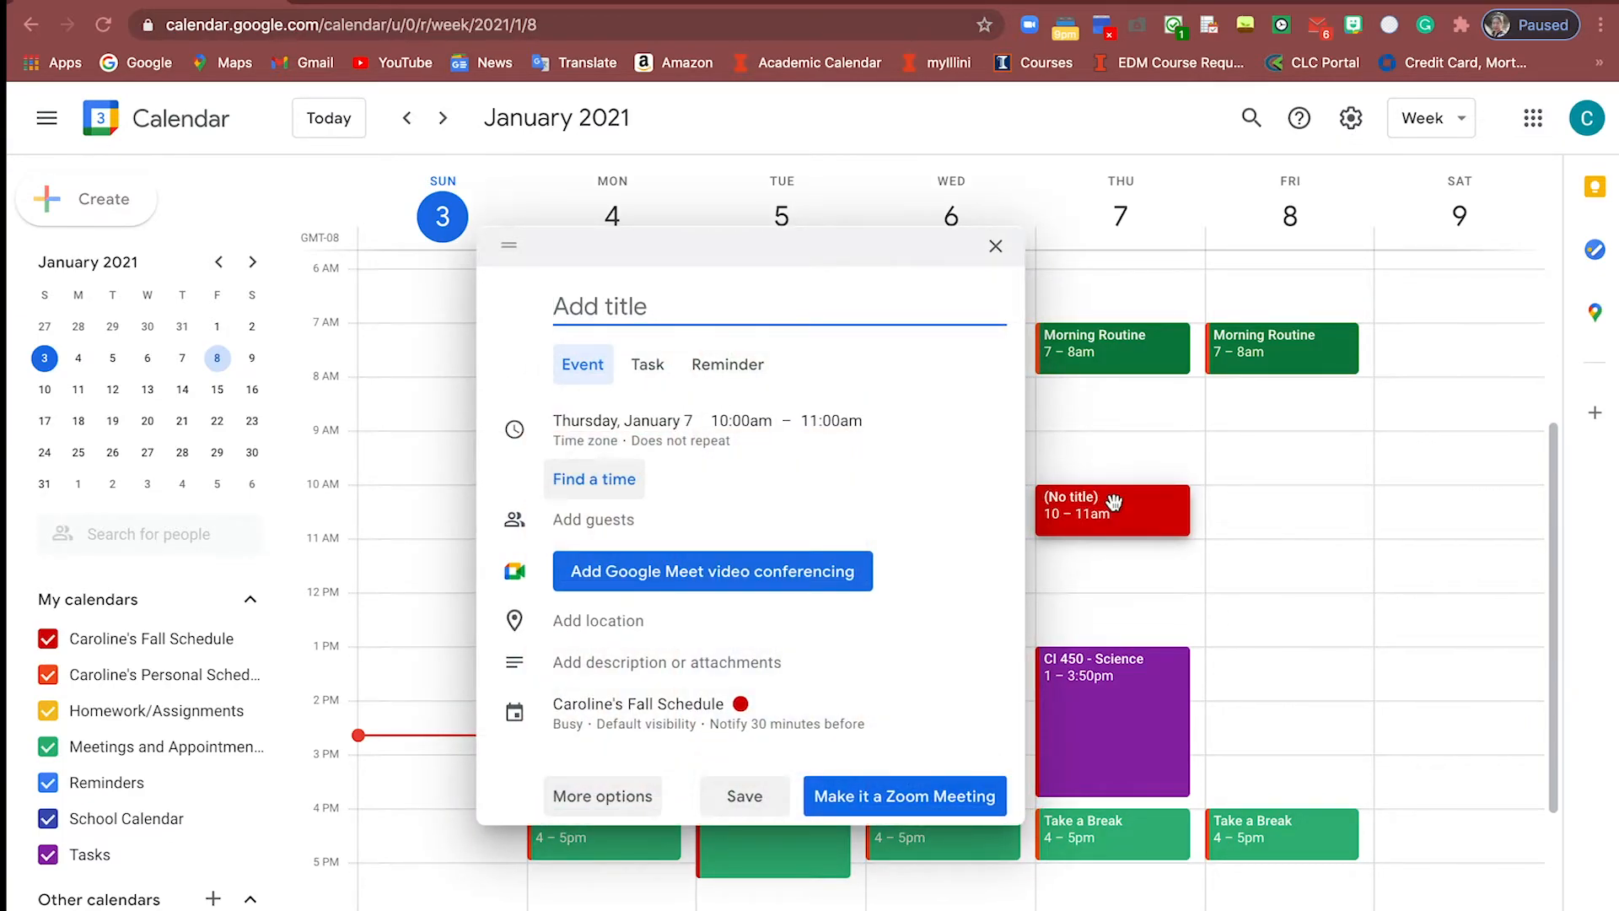
pyautogui.write('CI 430 - ')
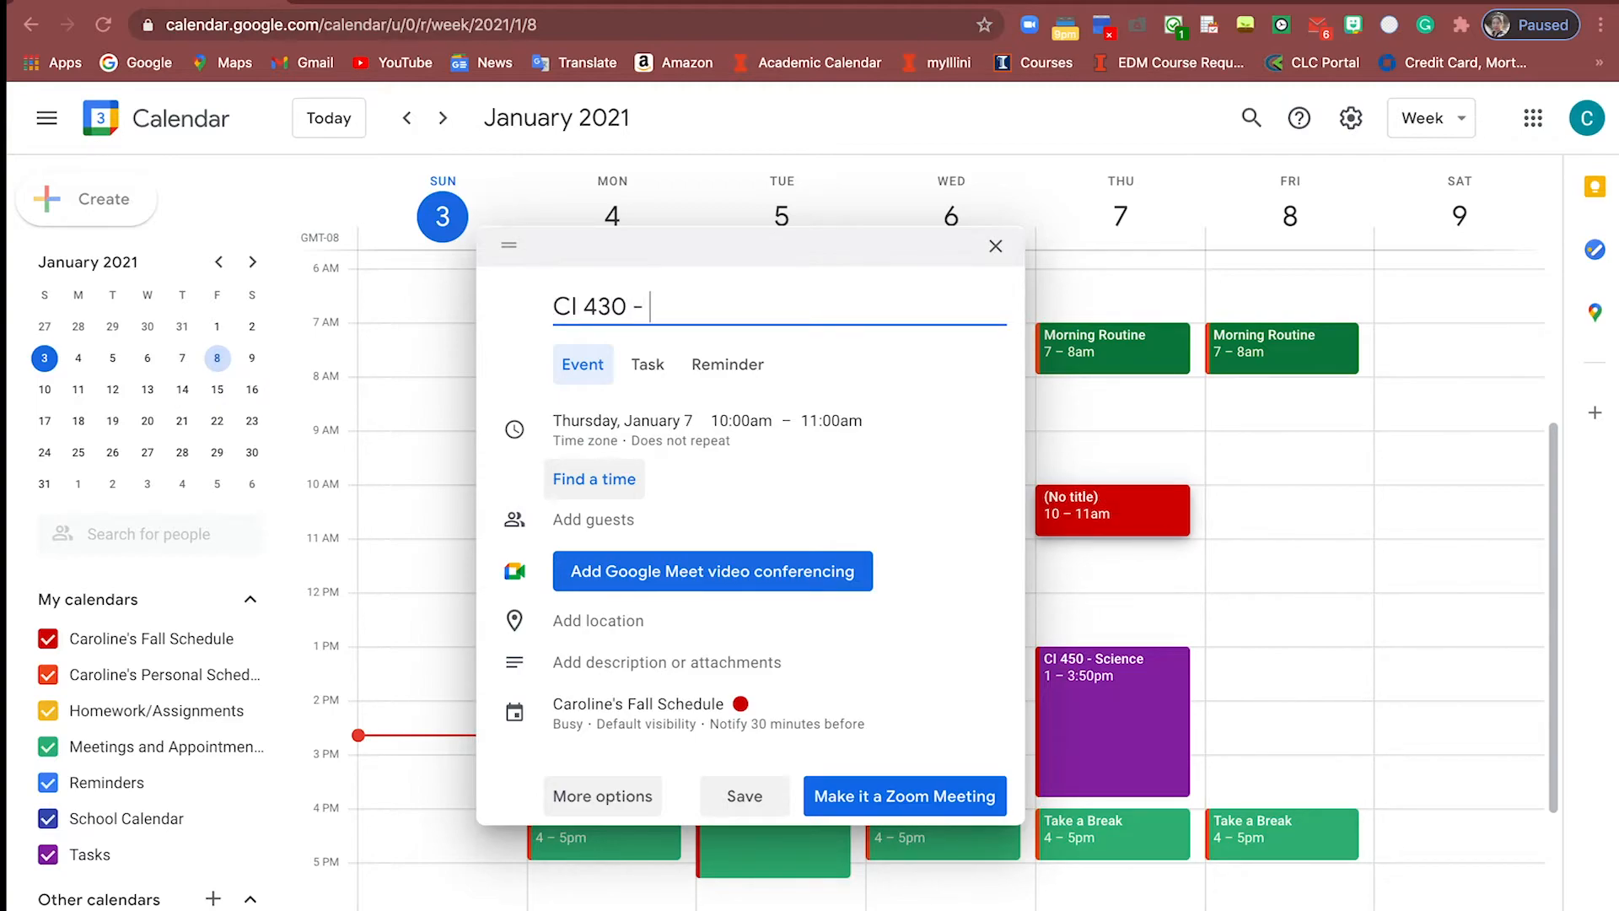
pyautogui.write('Math Group Me')
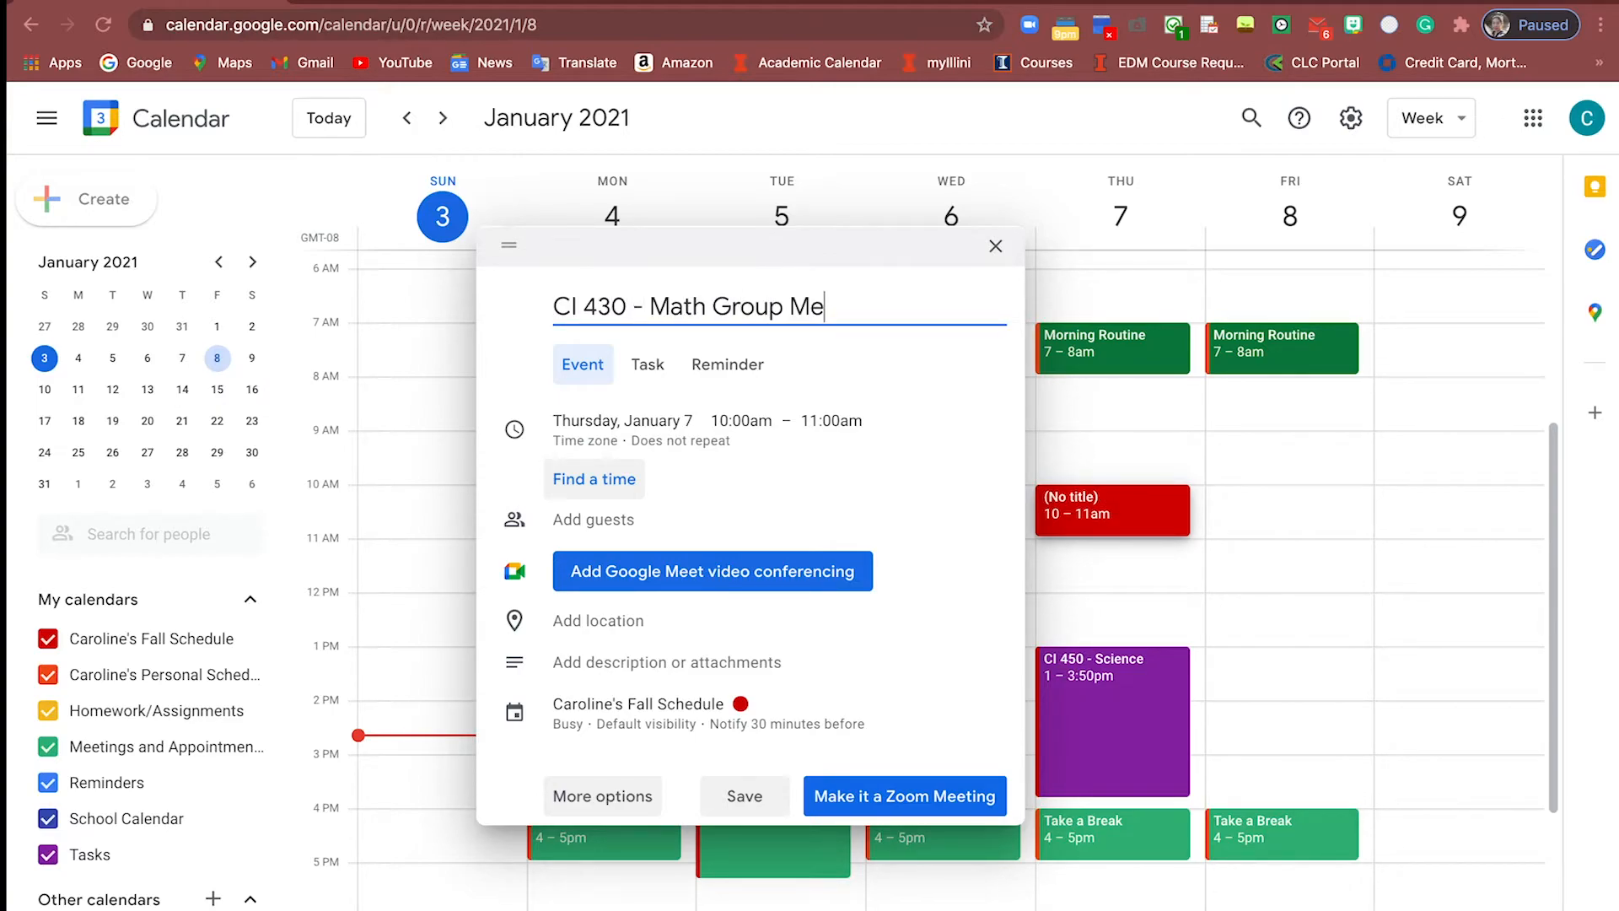
pyautogui.write('eting')
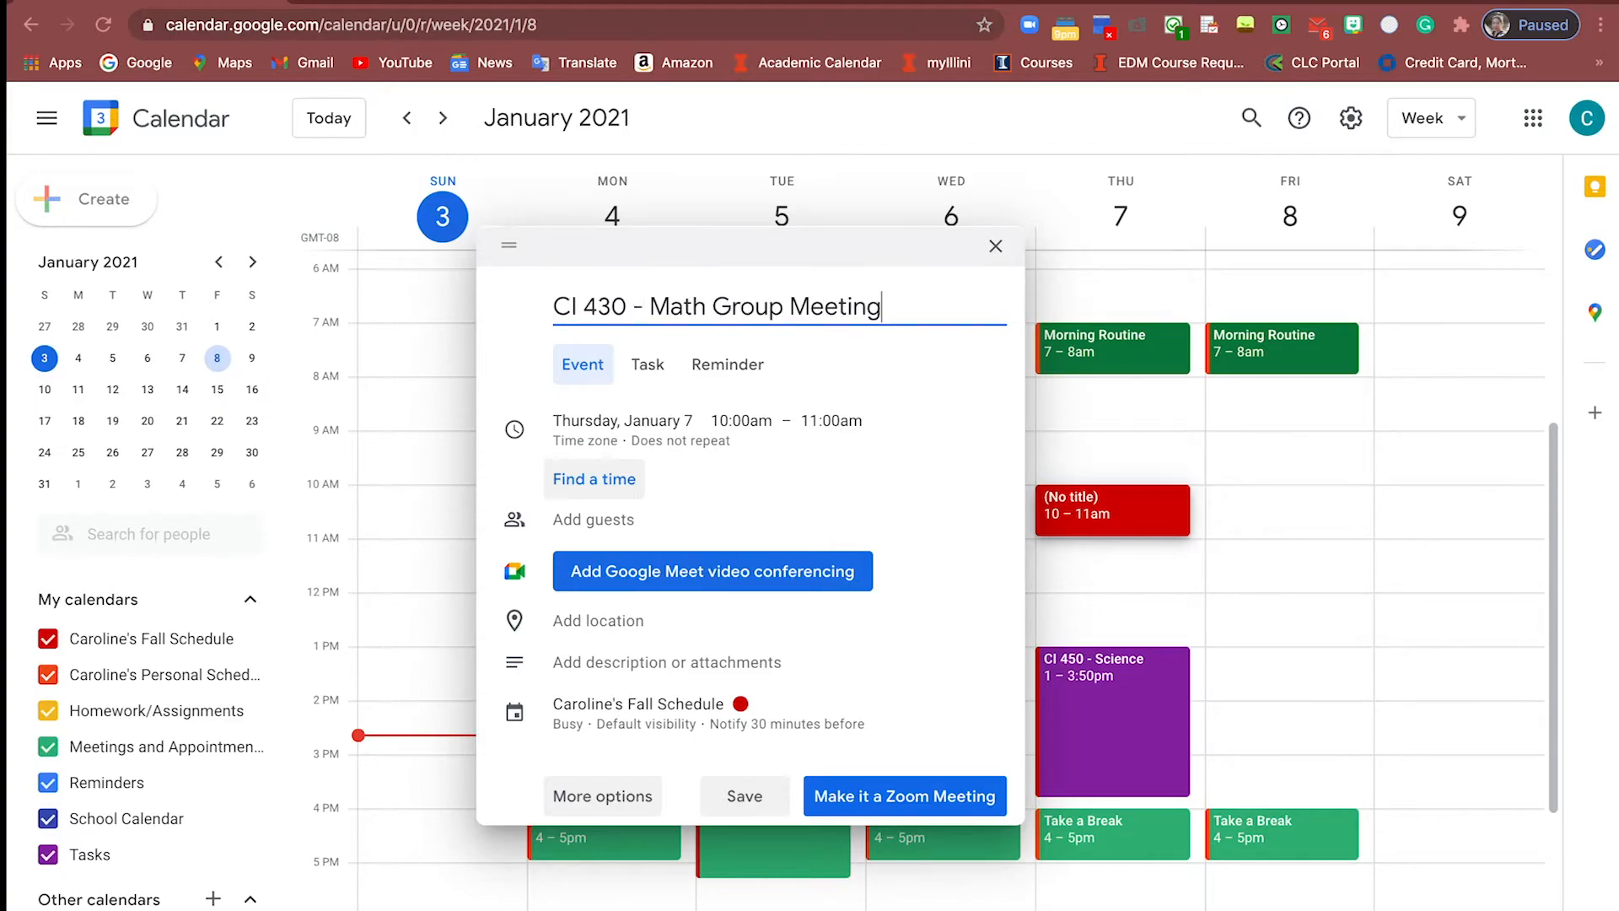
pyautogui.click(673, 710)
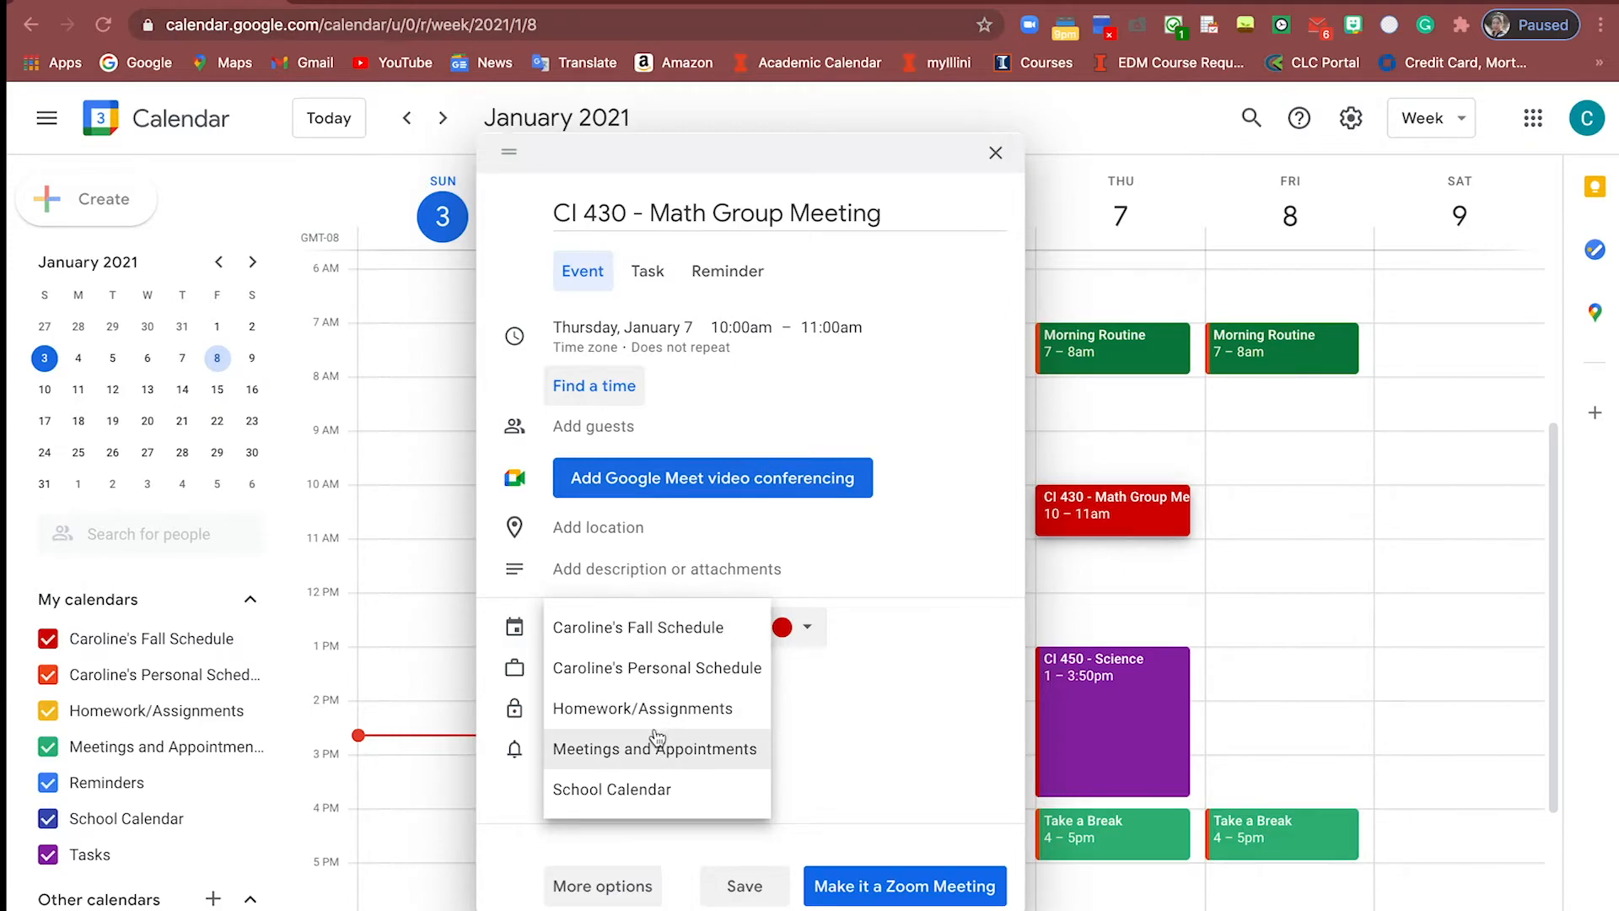
pyautogui.click(657, 739)
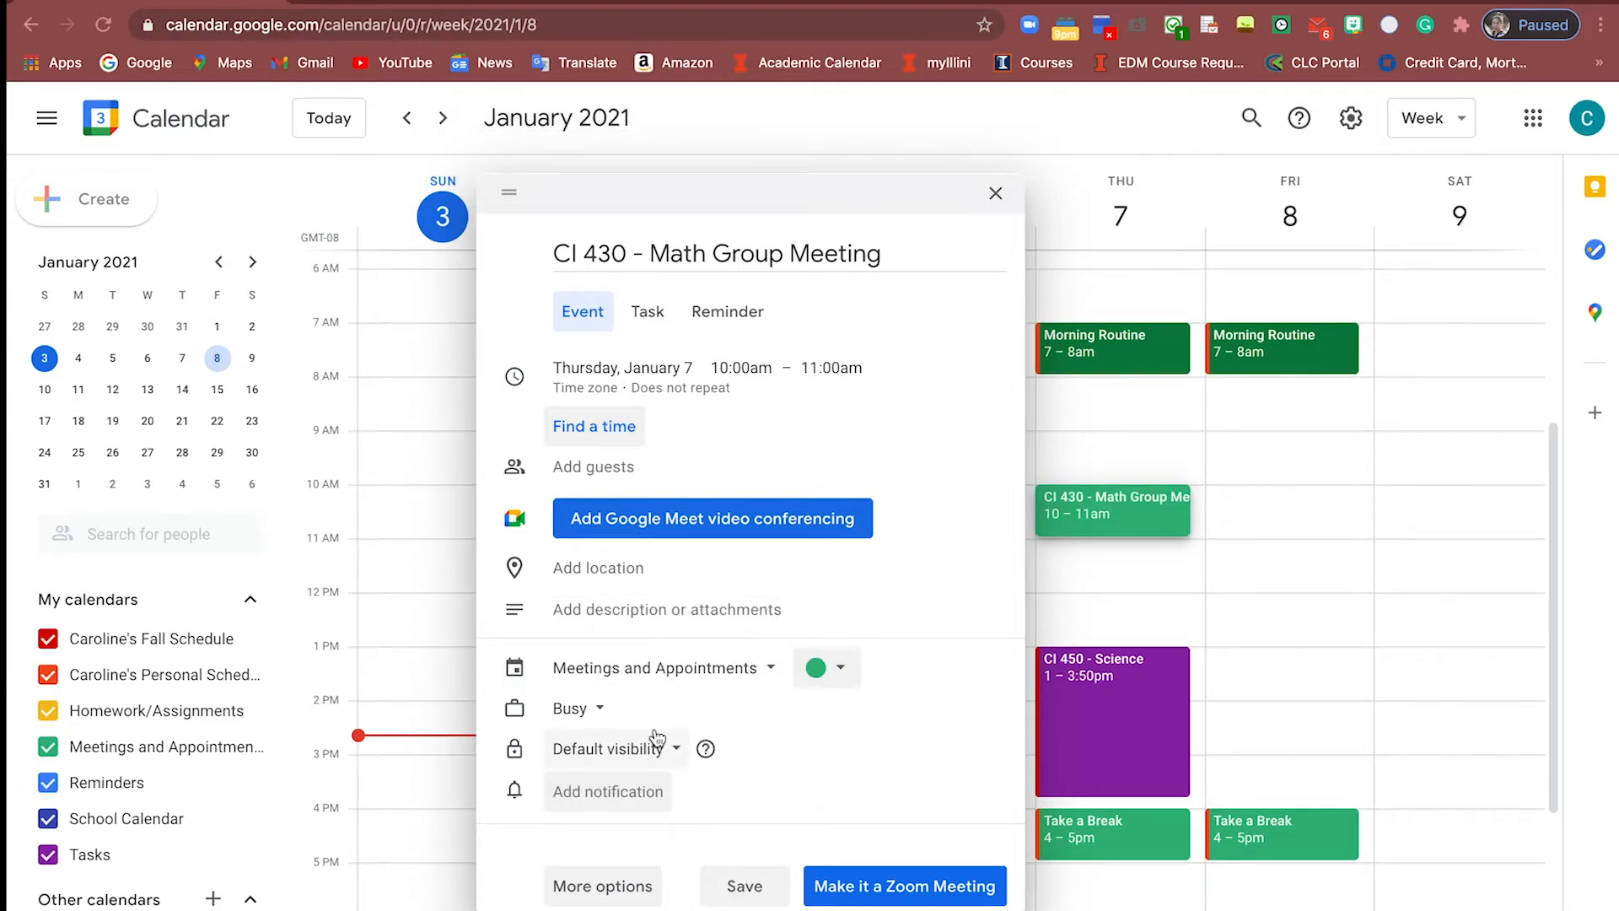
# Set the event colour to Tomato and start its description and location fields
pyautogui.click(822, 667)
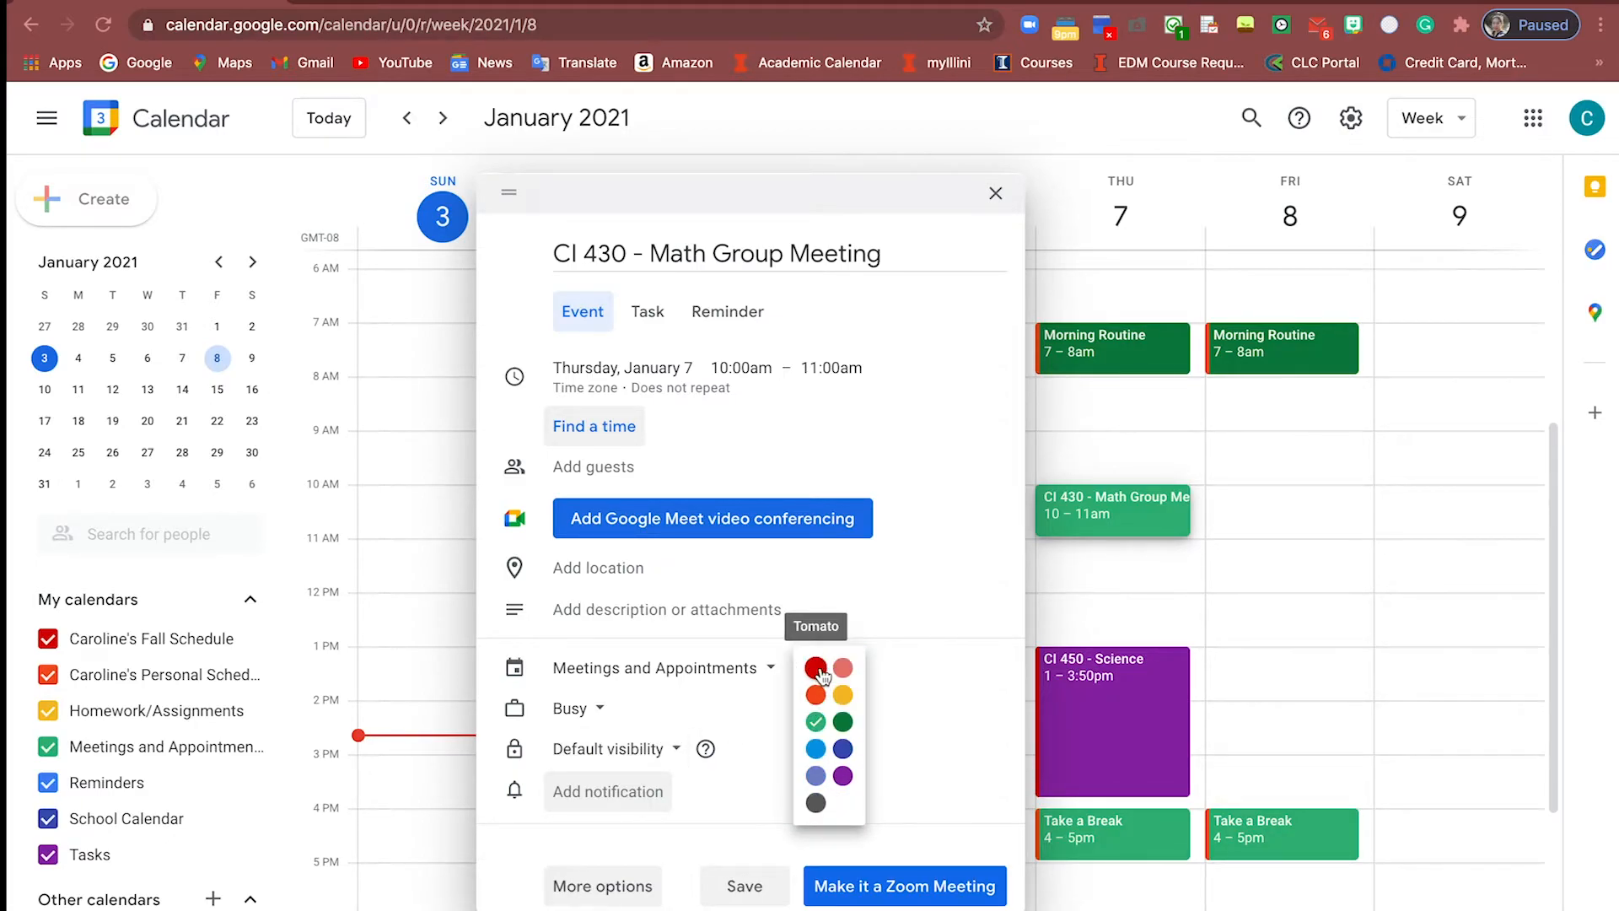
pyautogui.click(815, 671)
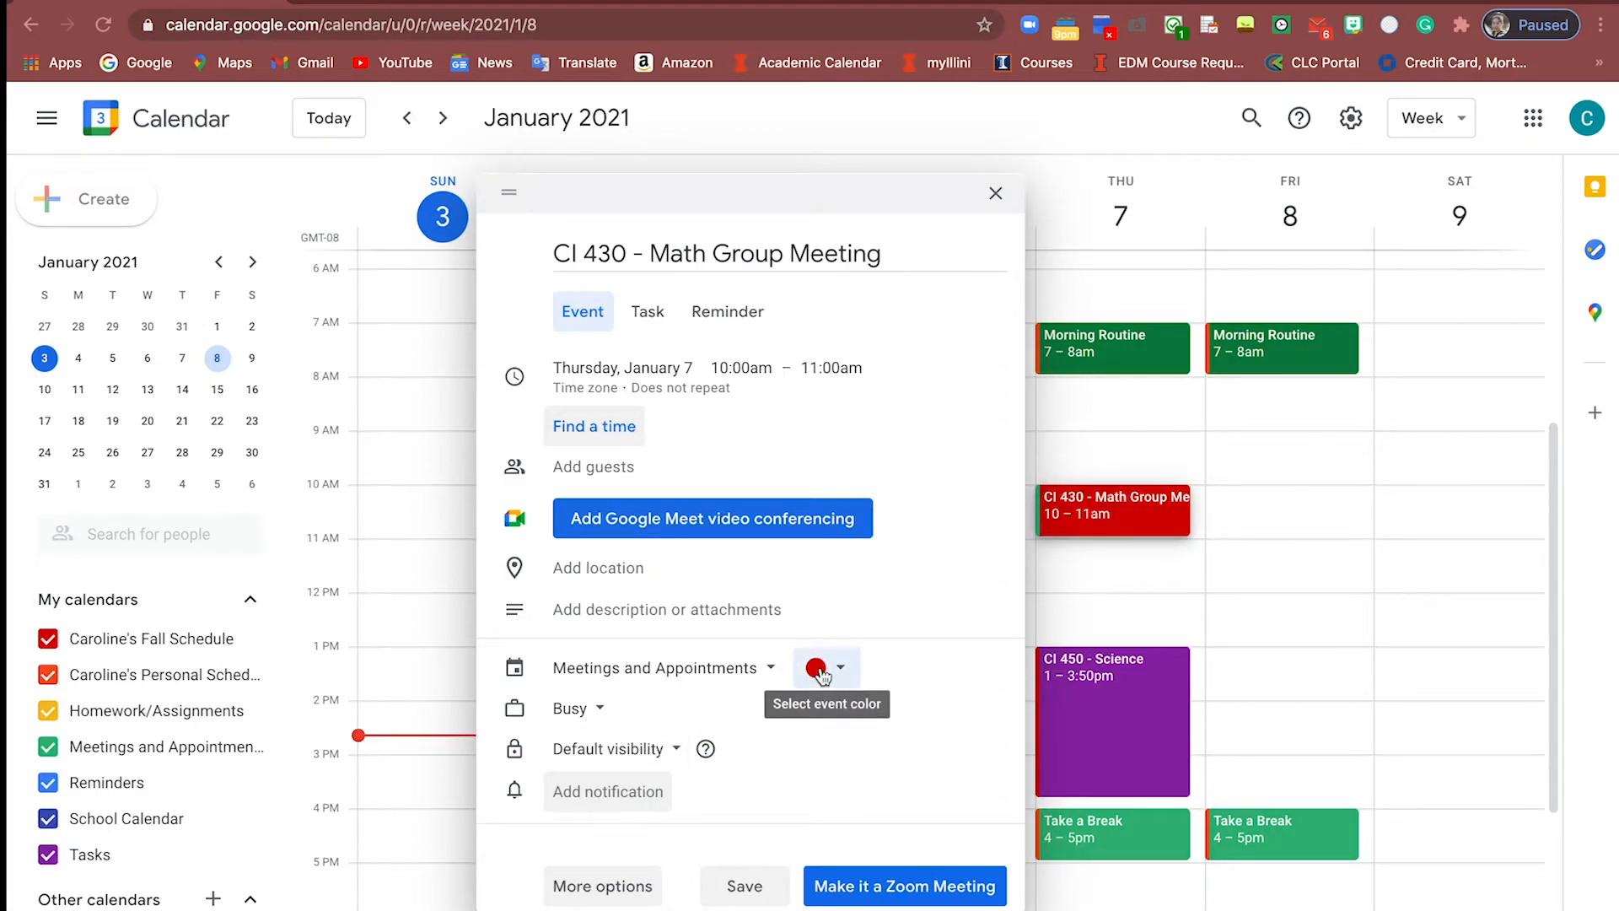
pyautogui.click(908, 613)
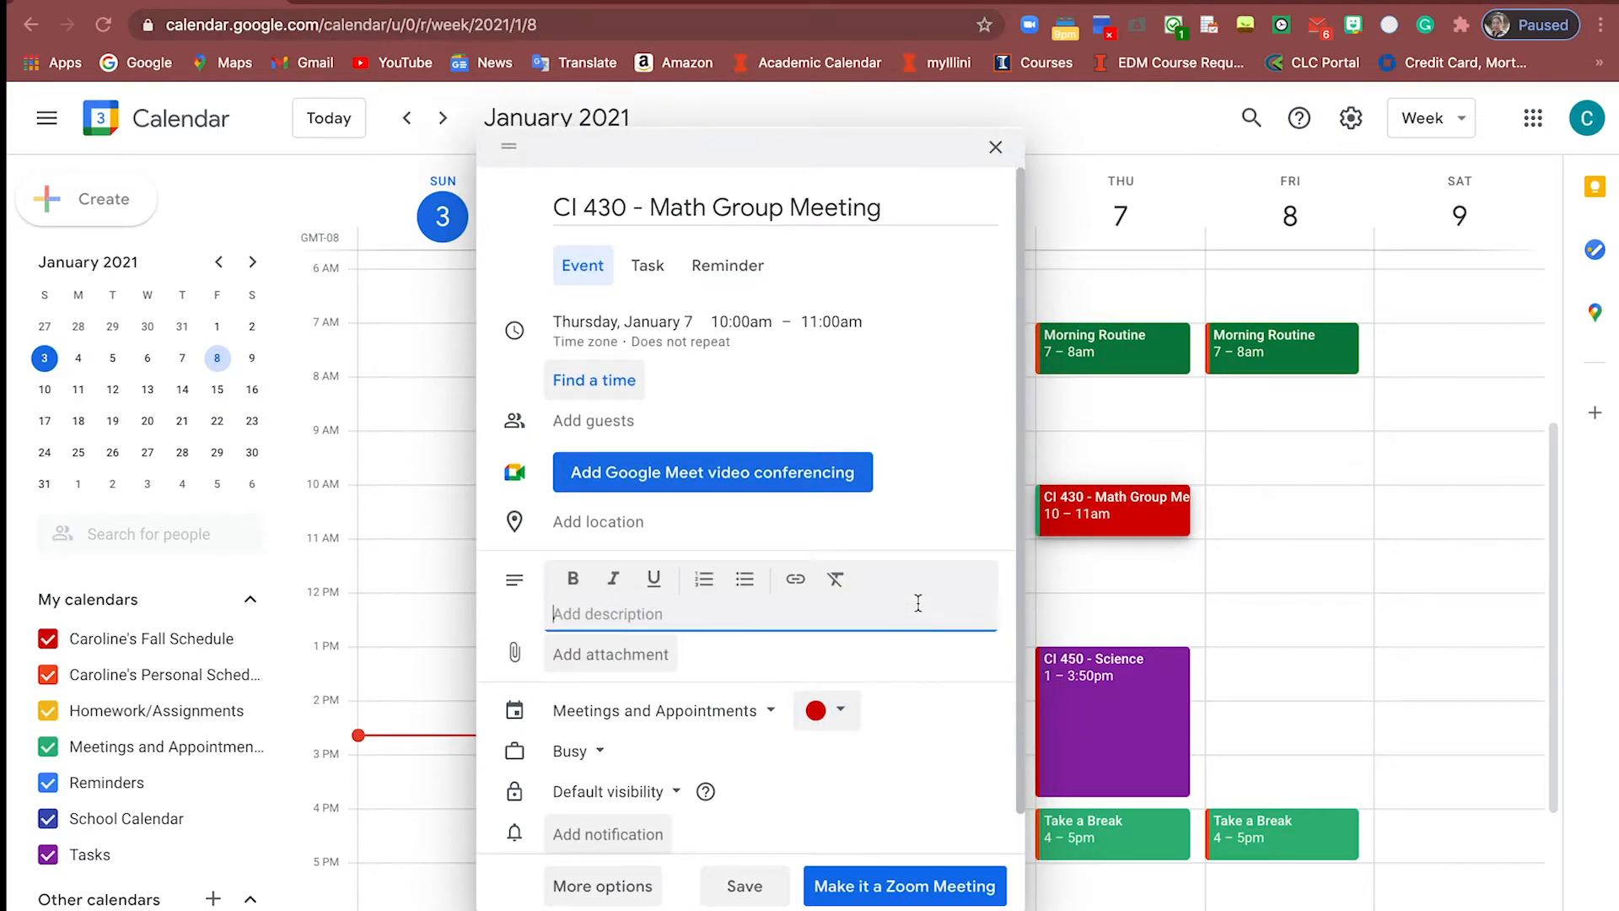
pyautogui.click(900, 540)
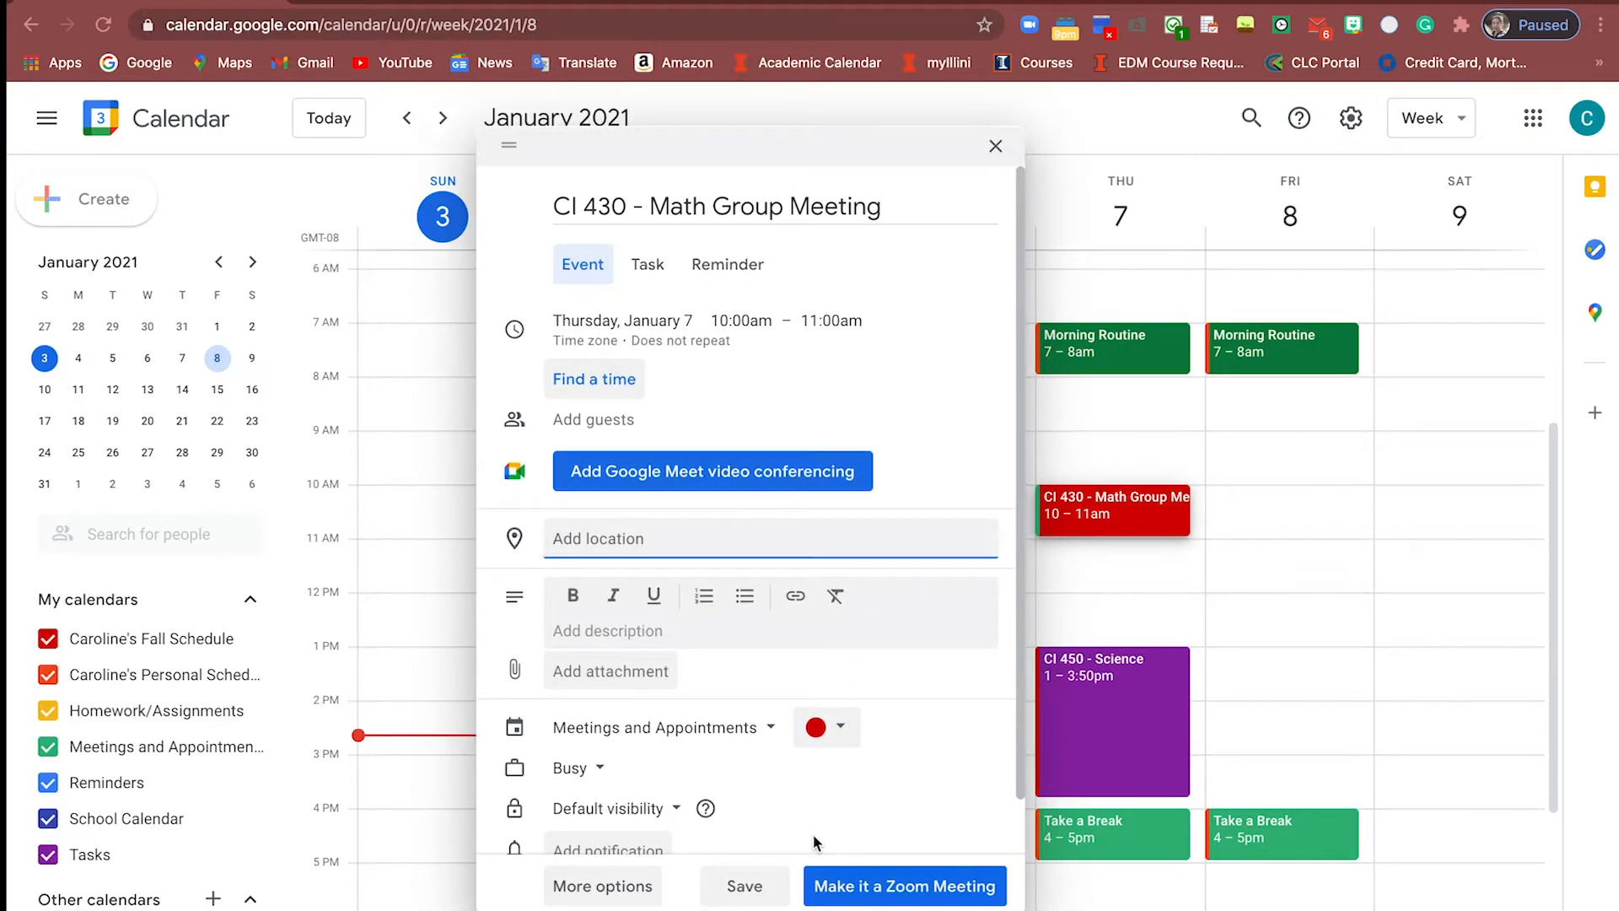
# Add a Zoom meeting link to CI 430 - Math Group Meeting and scroll the week view
pyautogui.click(844, 887)
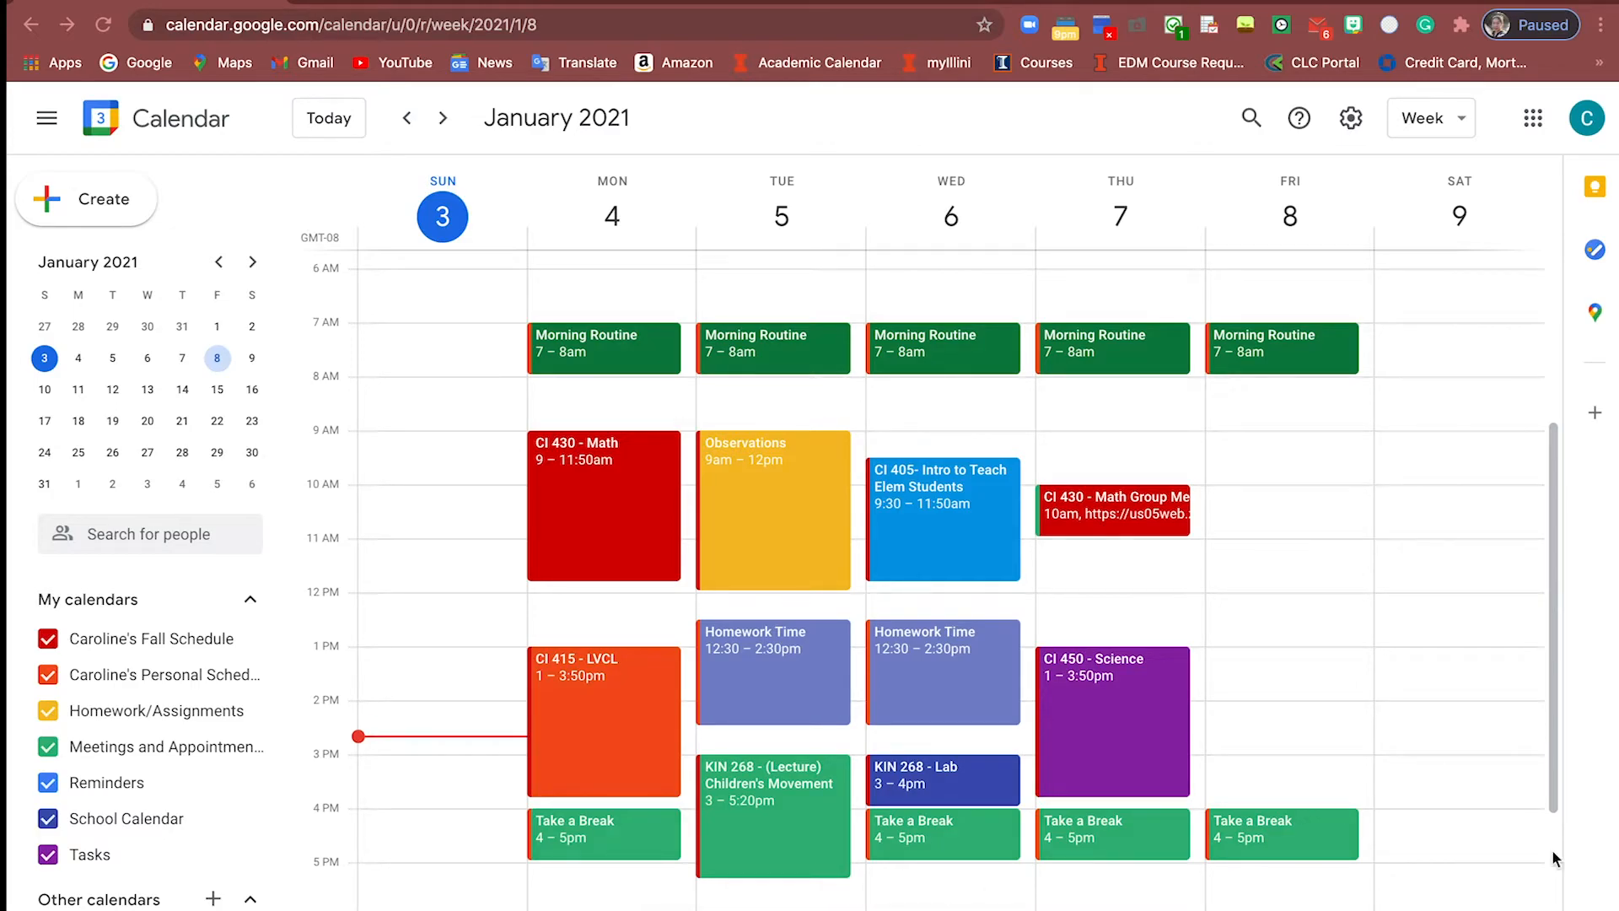
pyautogui.scroll(-2, 951, 573)
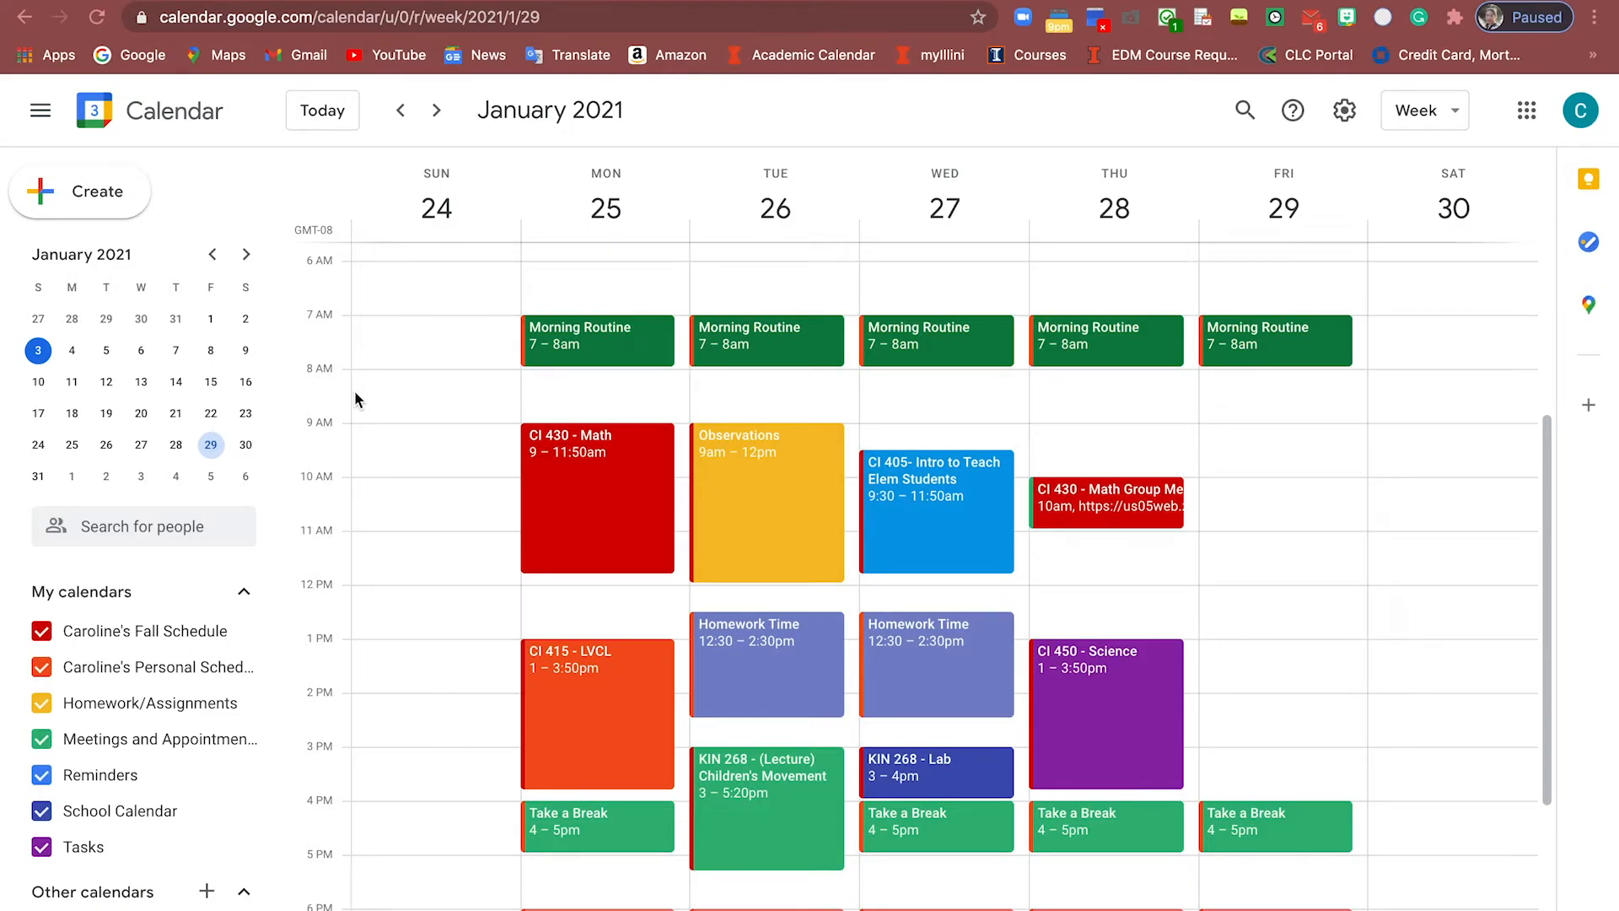
# Open Thursday's CI 430 - Math Group Meeting in the full event editor
pyautogui.click(1054, 509)
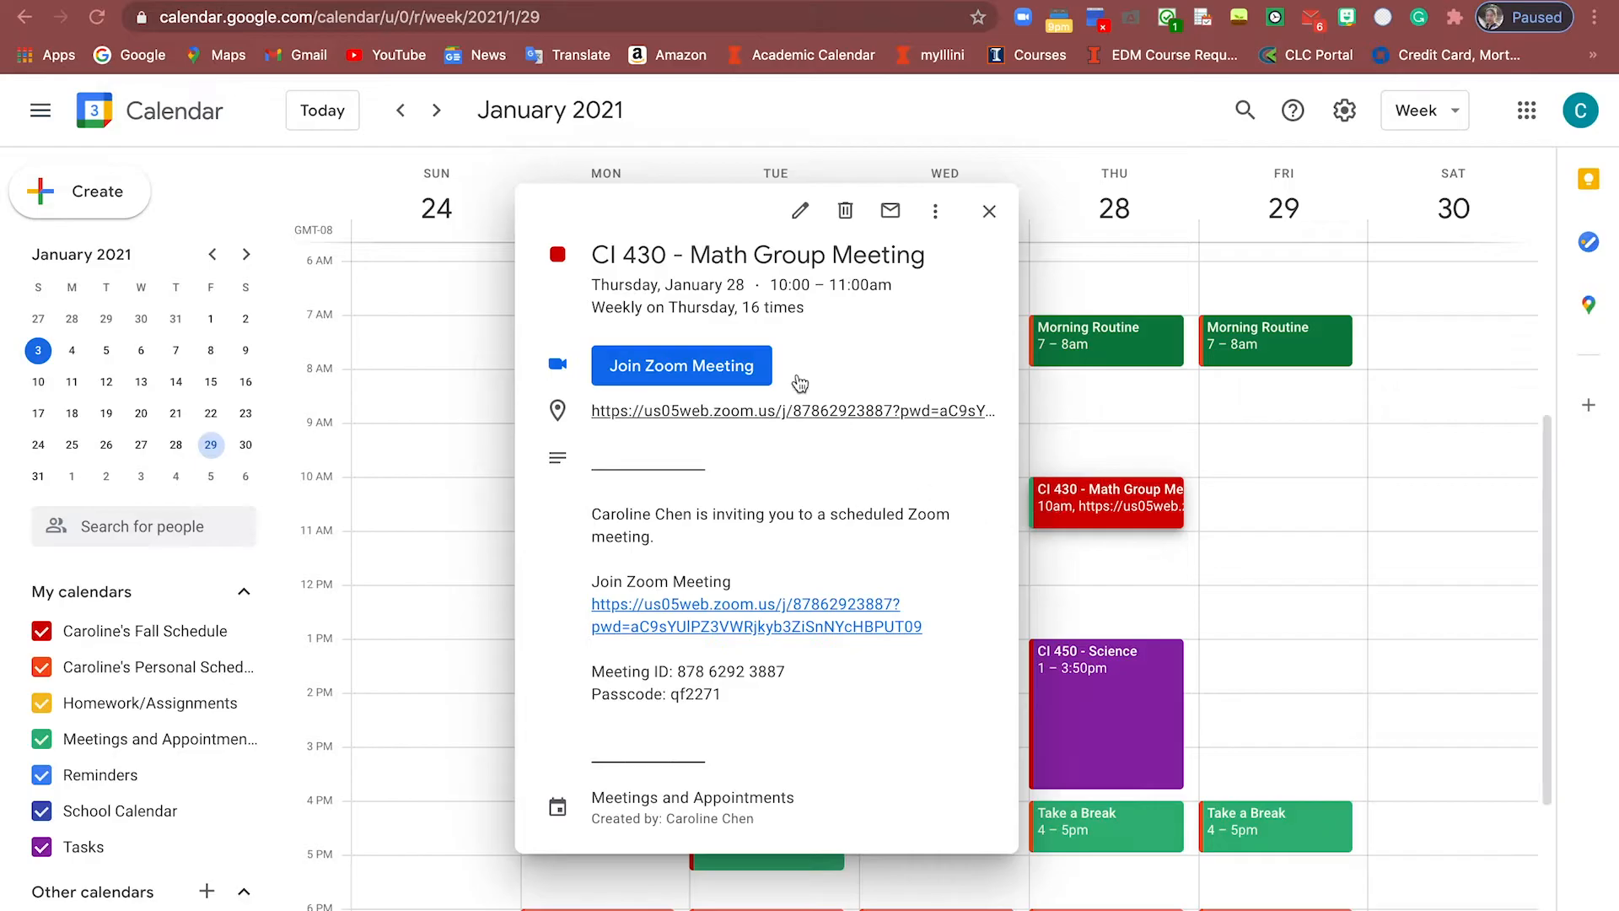
pyautogui.click(800, 215)
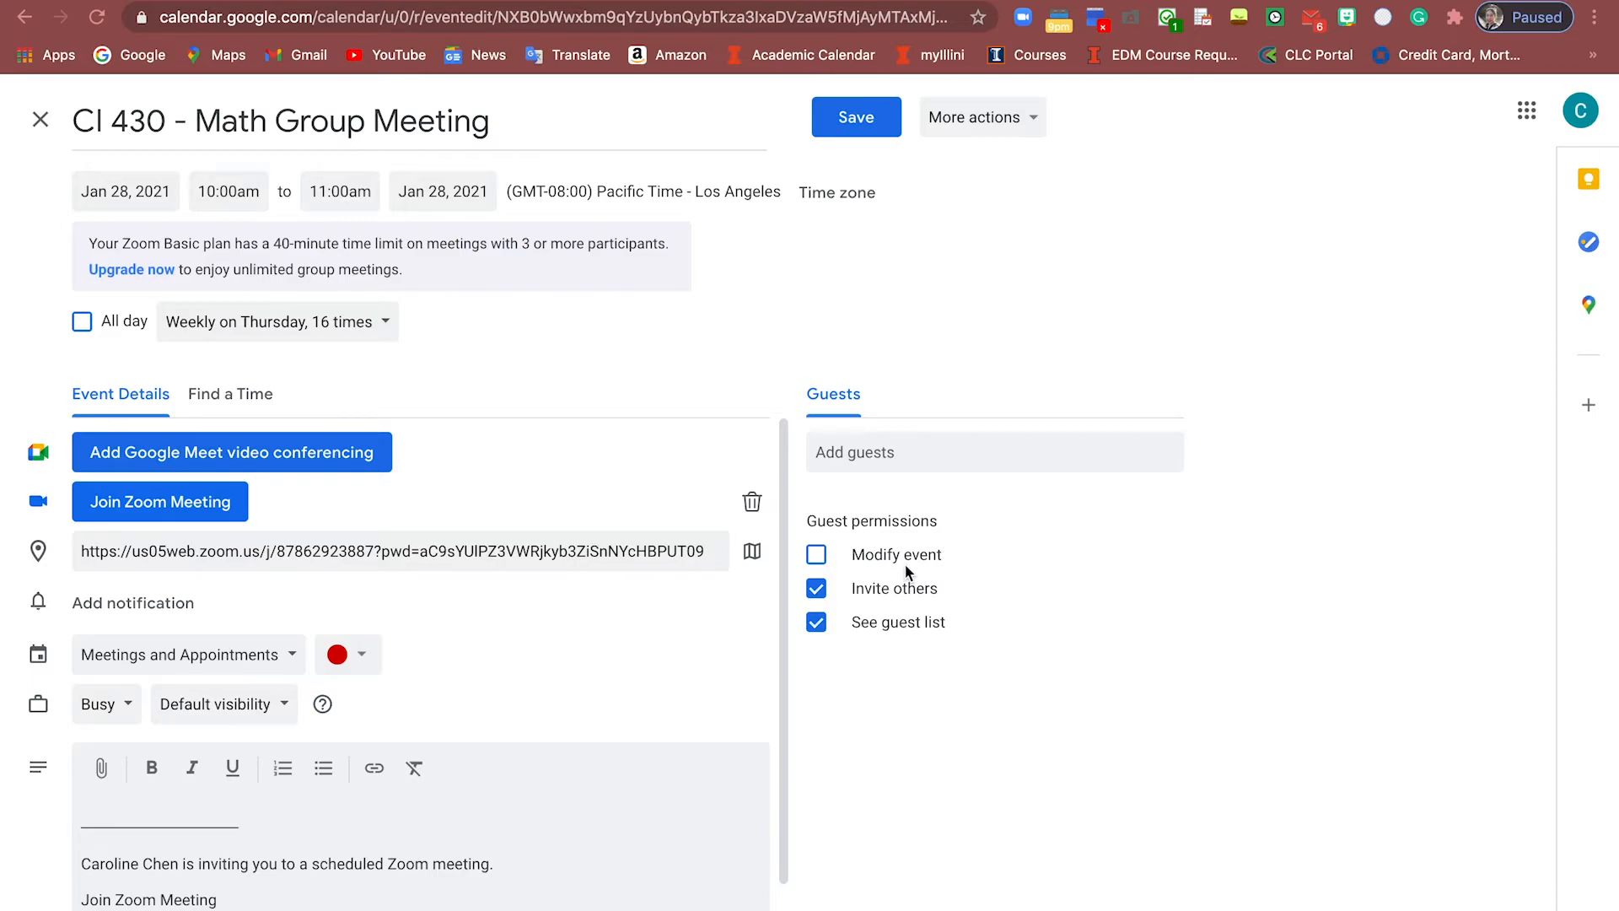
# Add two guests to the meeting by entering their e-mail addresses
pyautogui.click(960, 455)
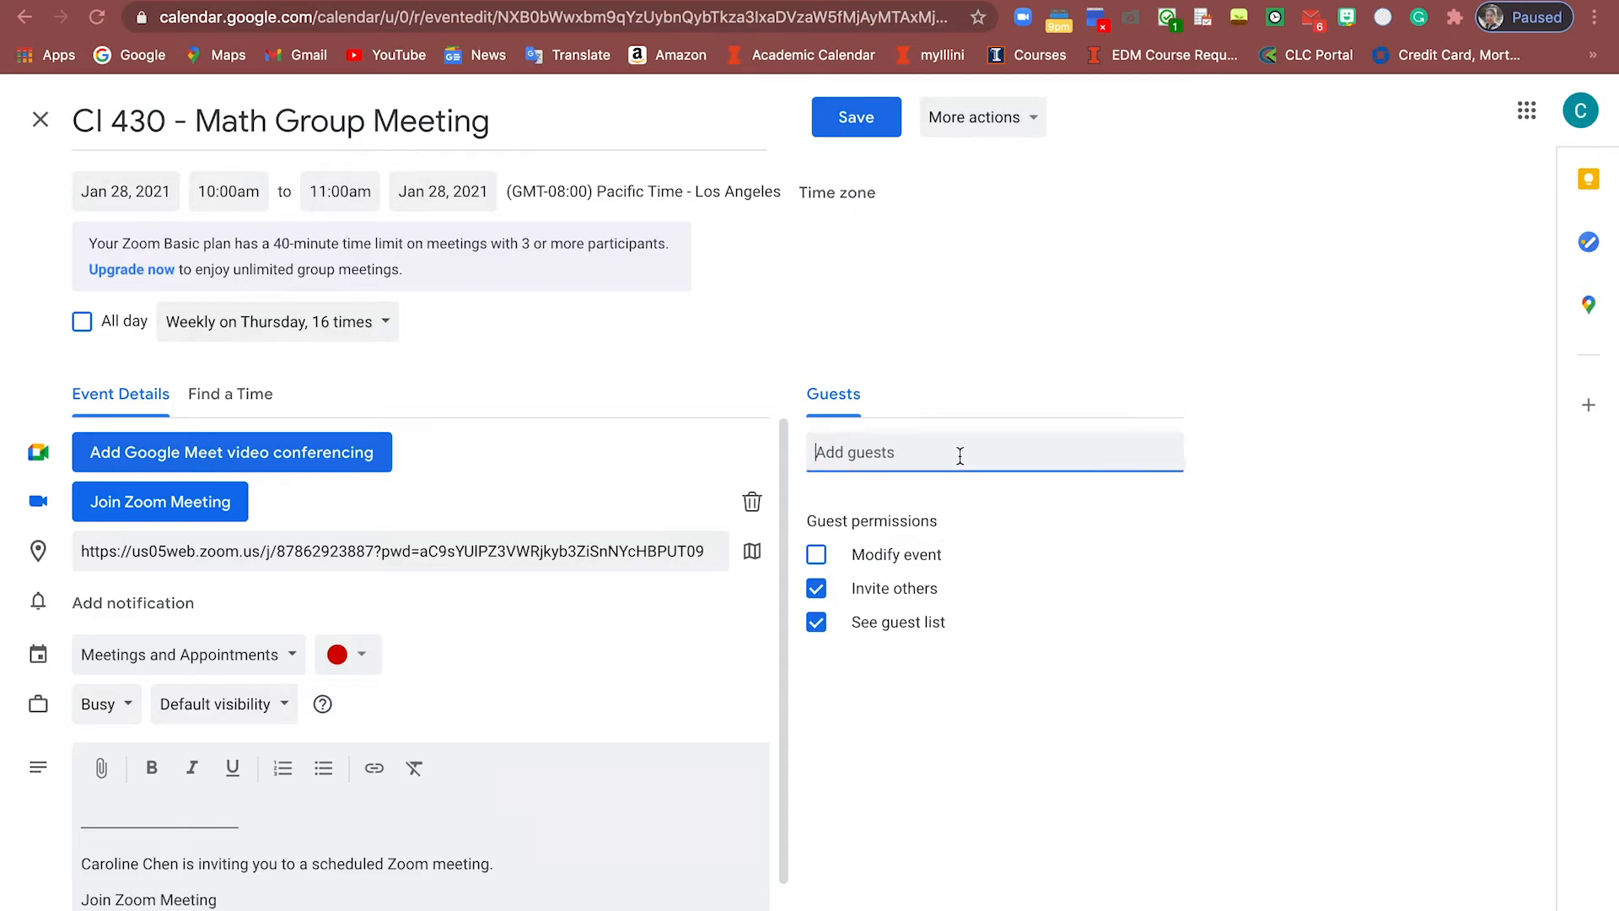
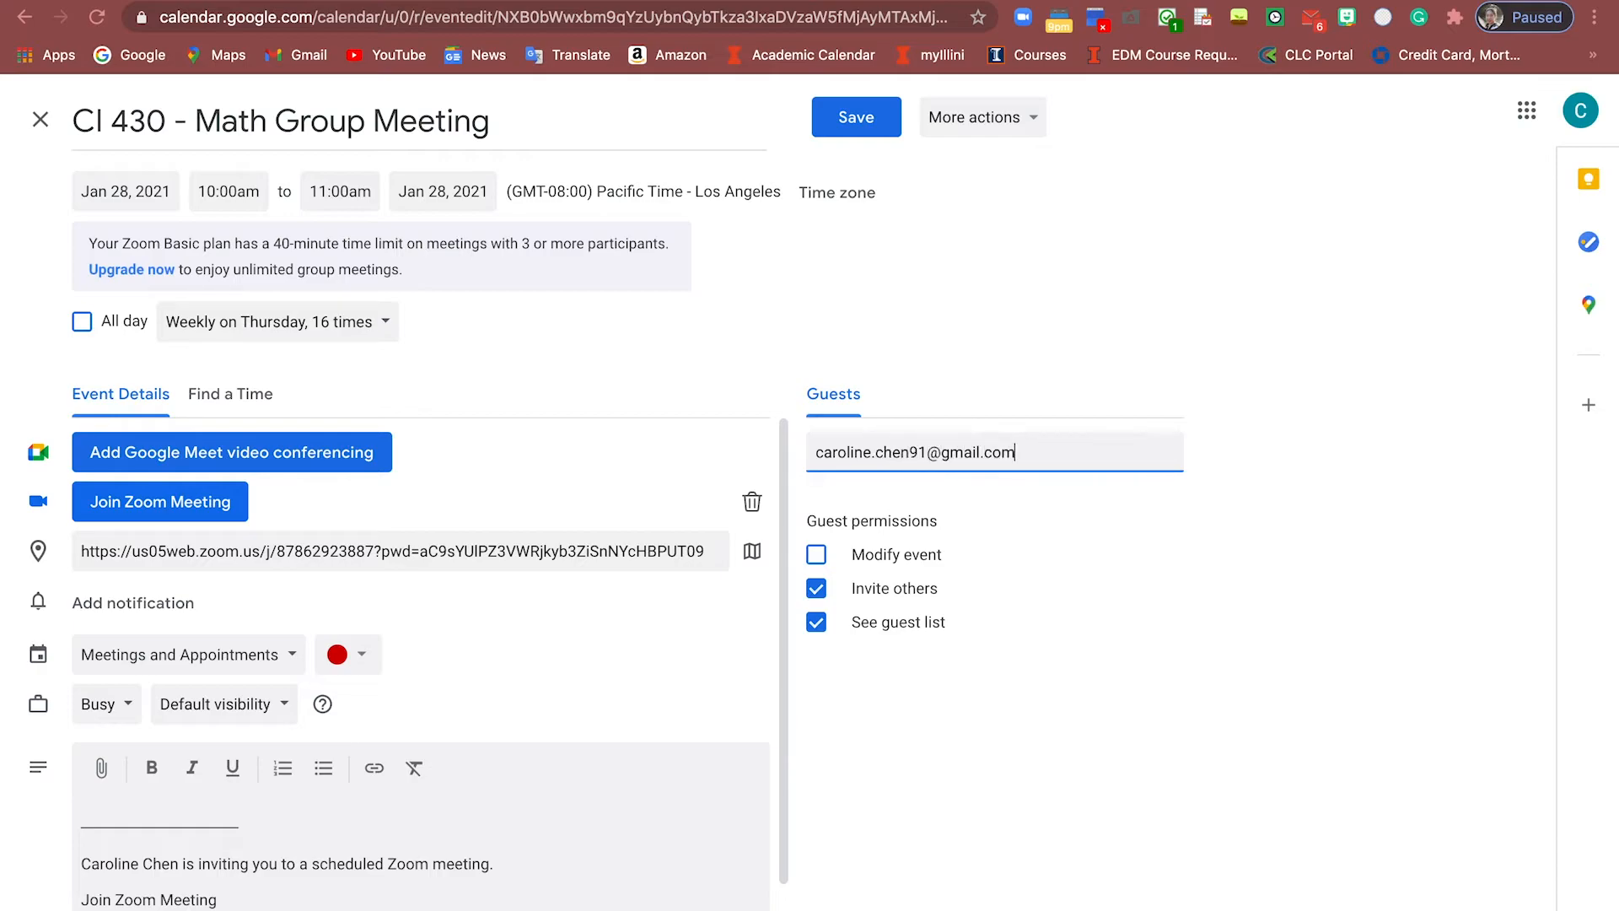
pyautogui.press('Return')
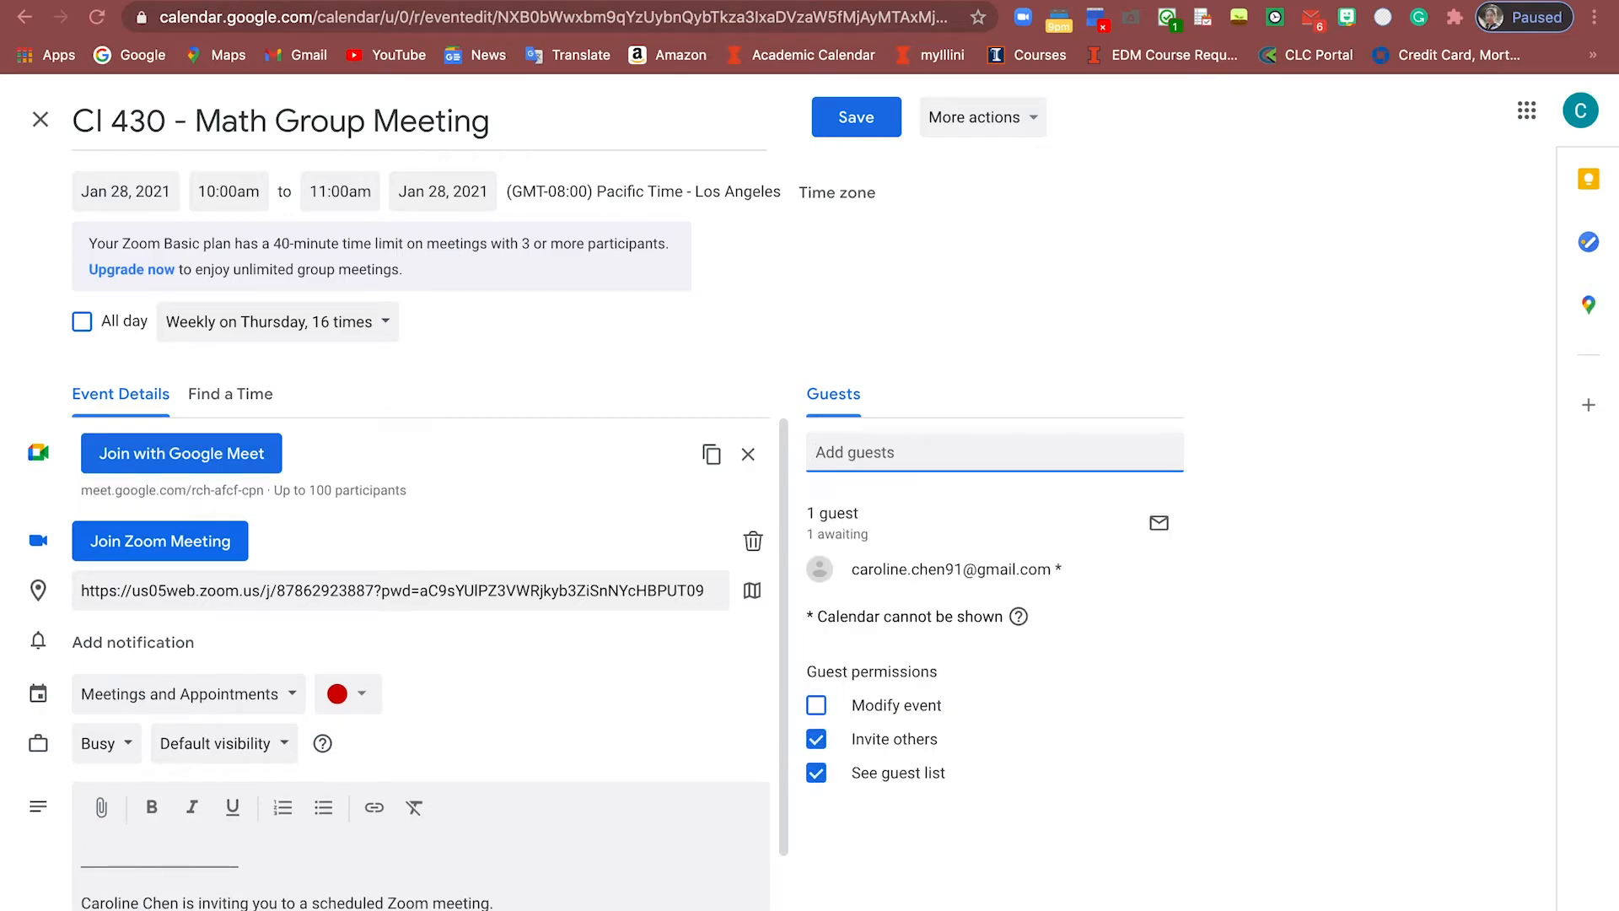
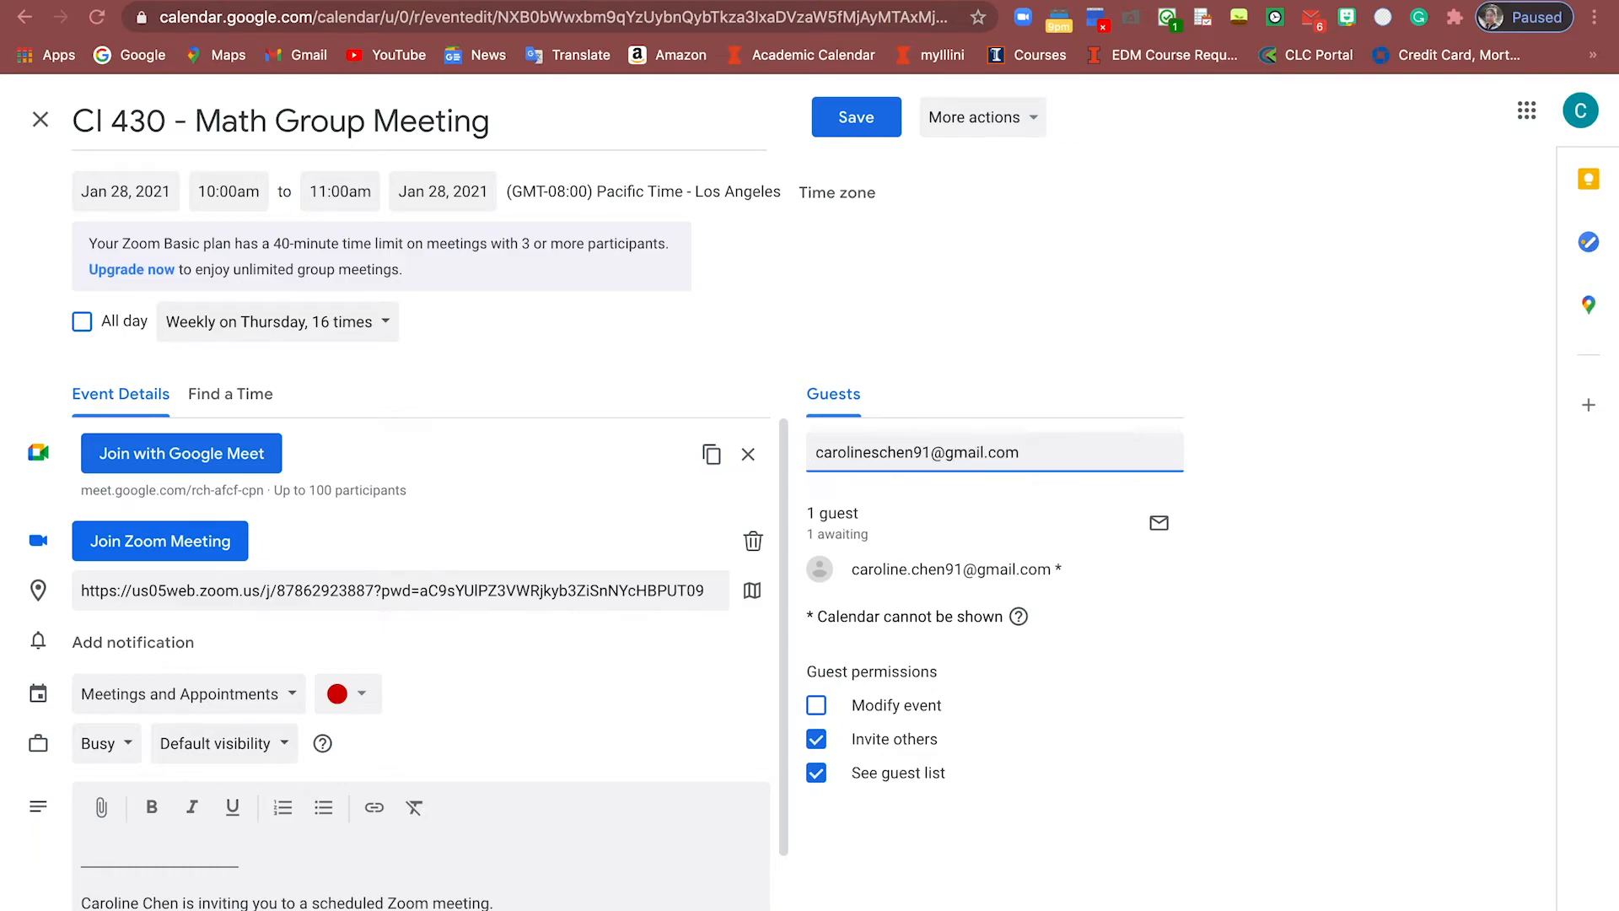
pyautogui.press('Return')
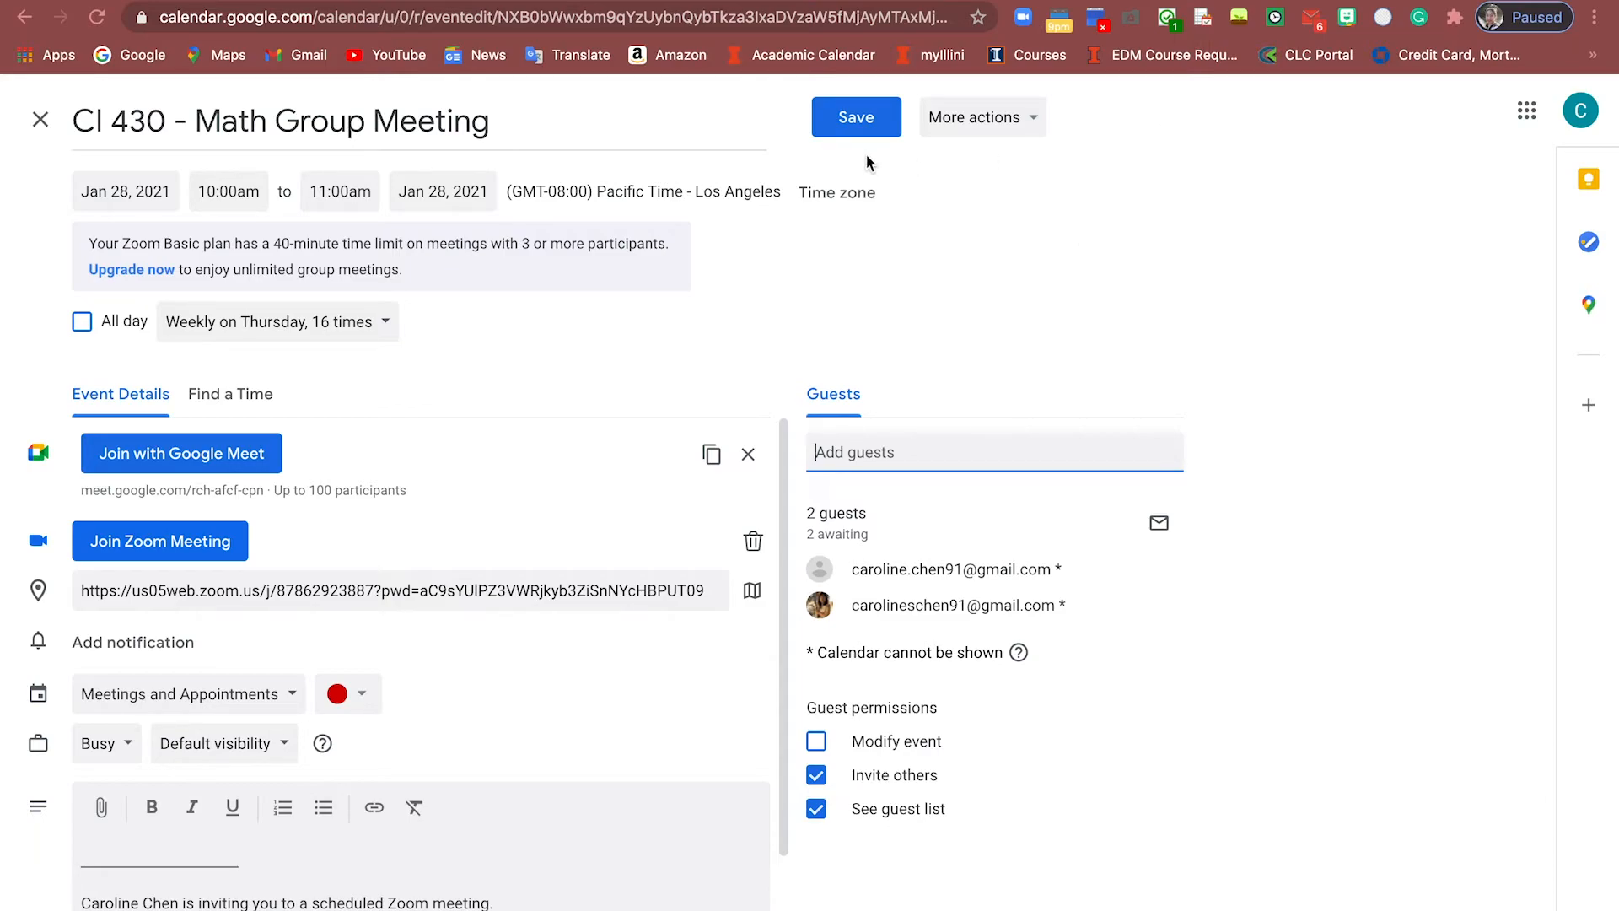
# Save the guest change for all events in the series and send invitation e-mails
pyautogui.click(854, 121)
pyautogui.click(667, 541)
pyautogui.click(950, 620)
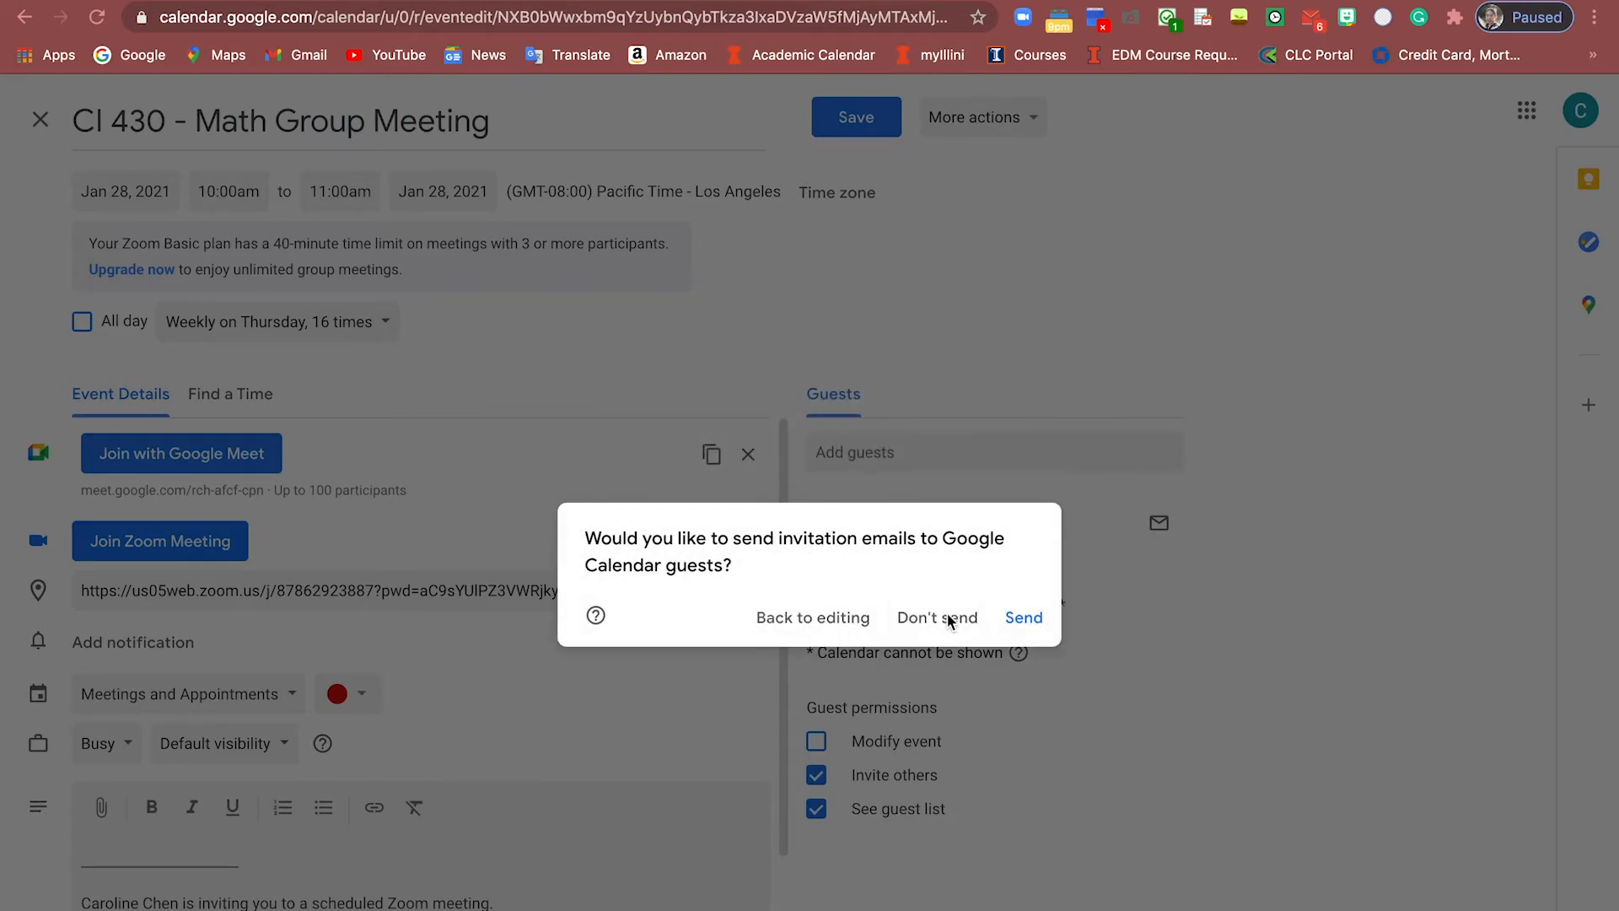
pyautogui.click(1009, 621)
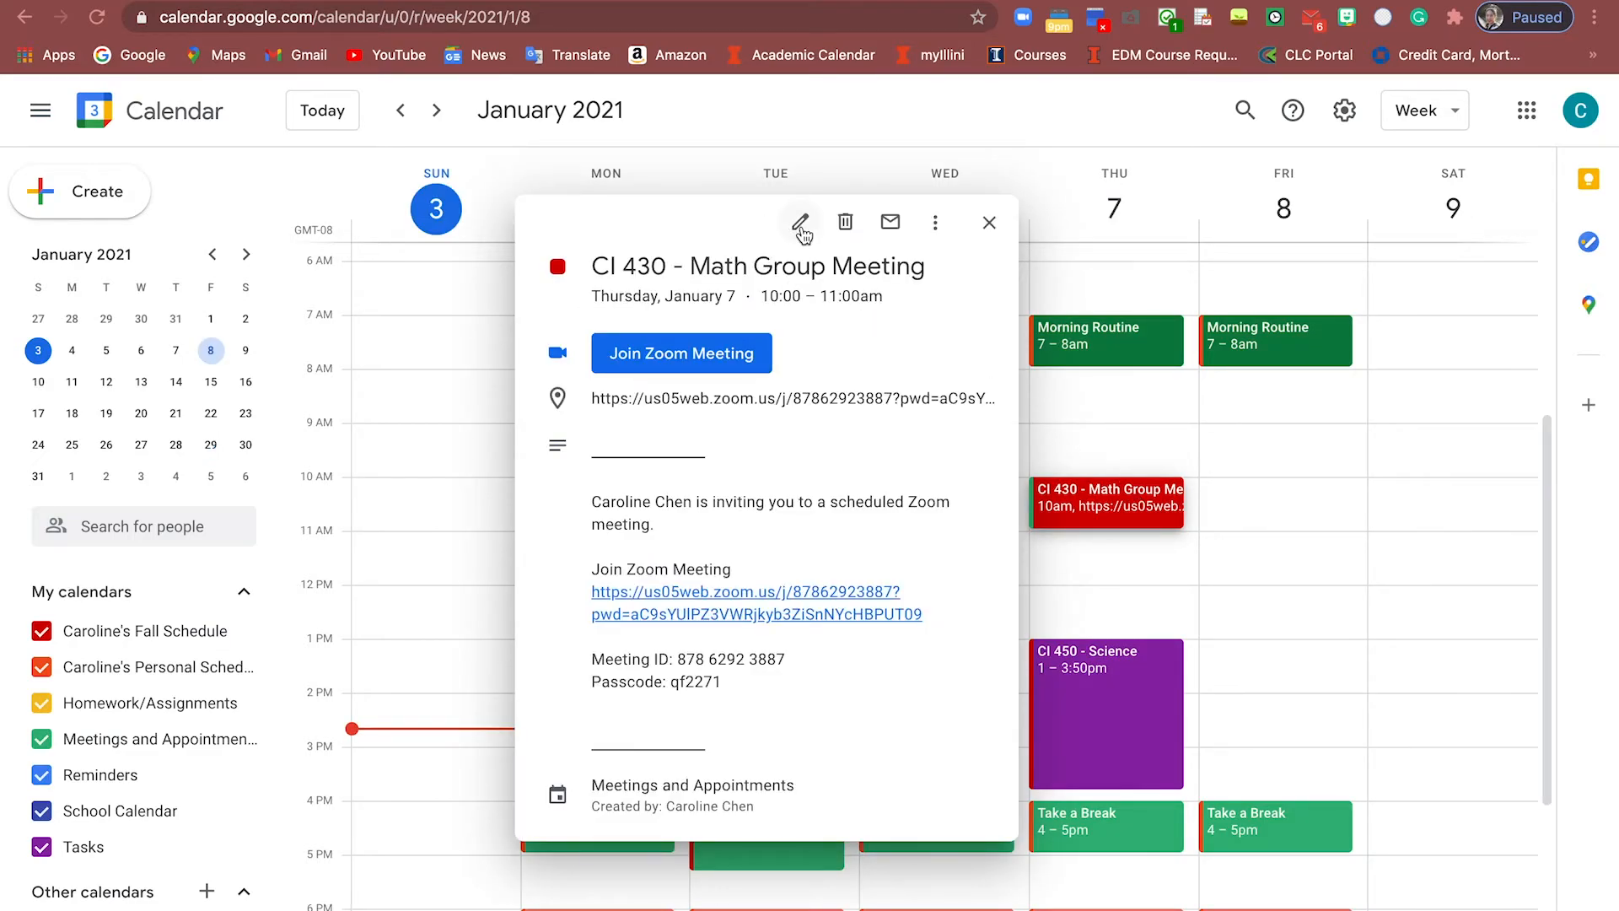
# Reopen the January 7 CI 430 meeting in the full editor
pyautogui.click(1223, 517)
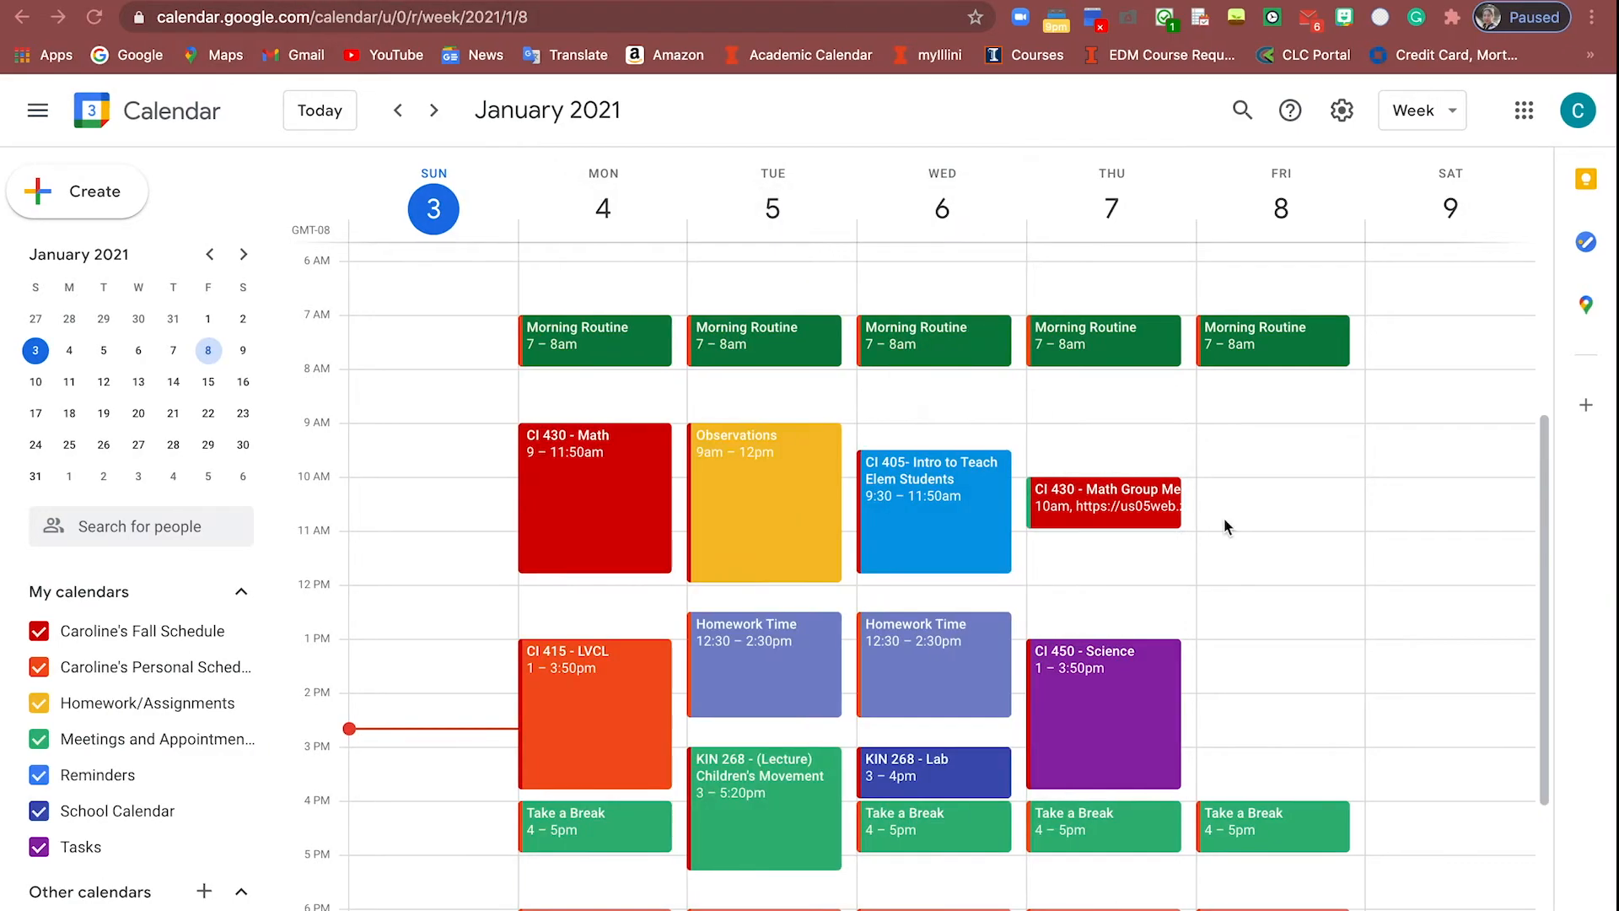
pyautogui.click(1137, 503)
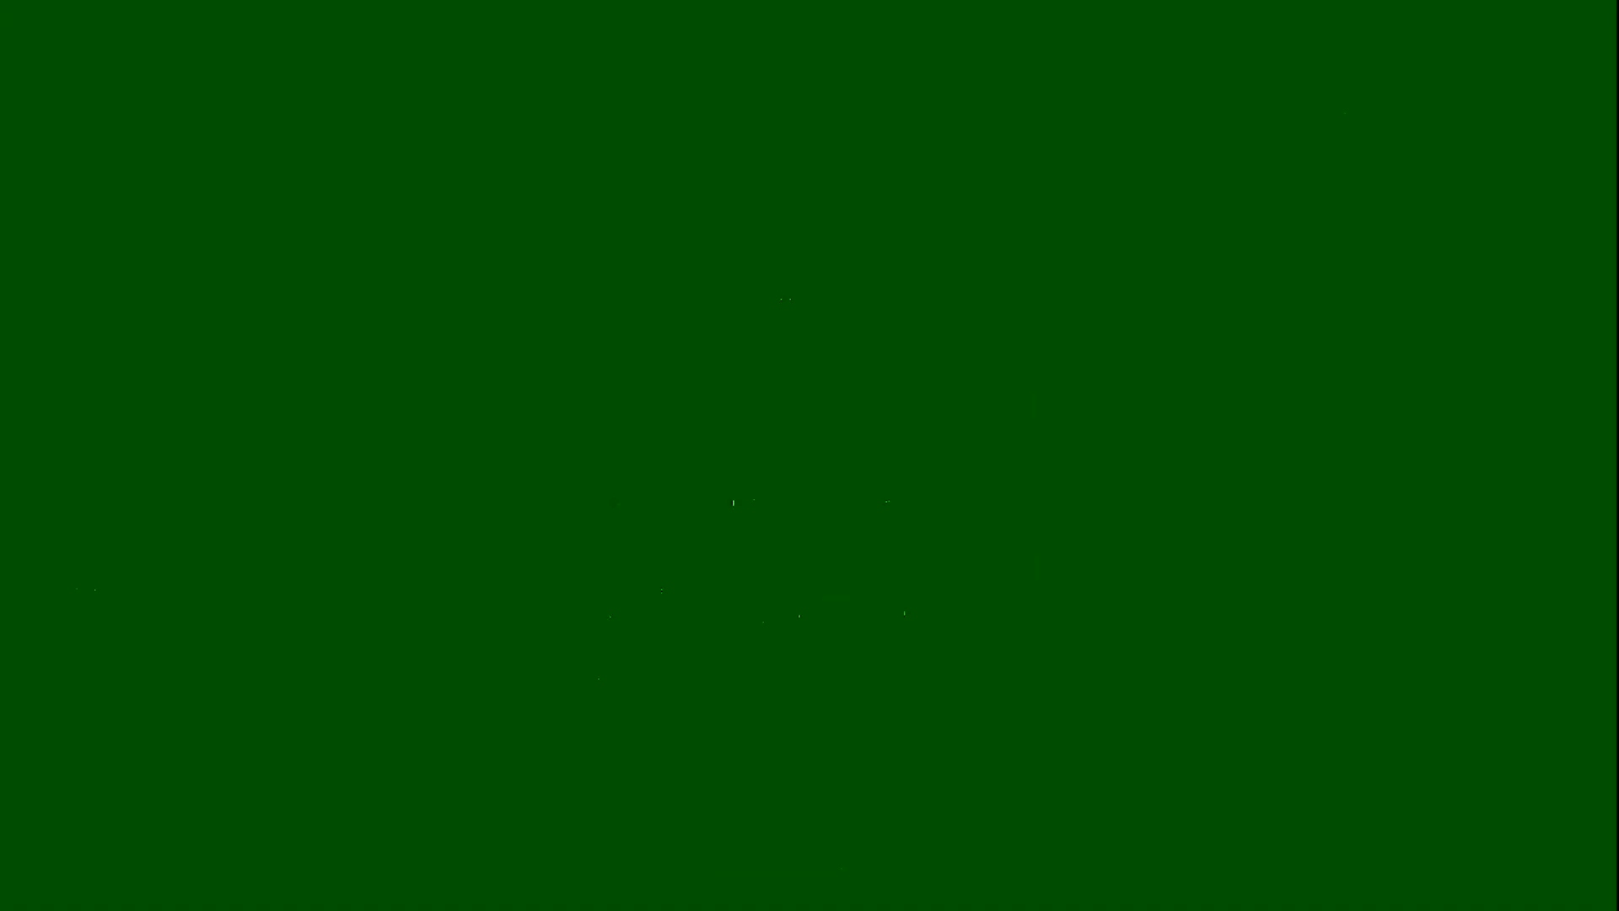
pyautogui.click(798, 225)
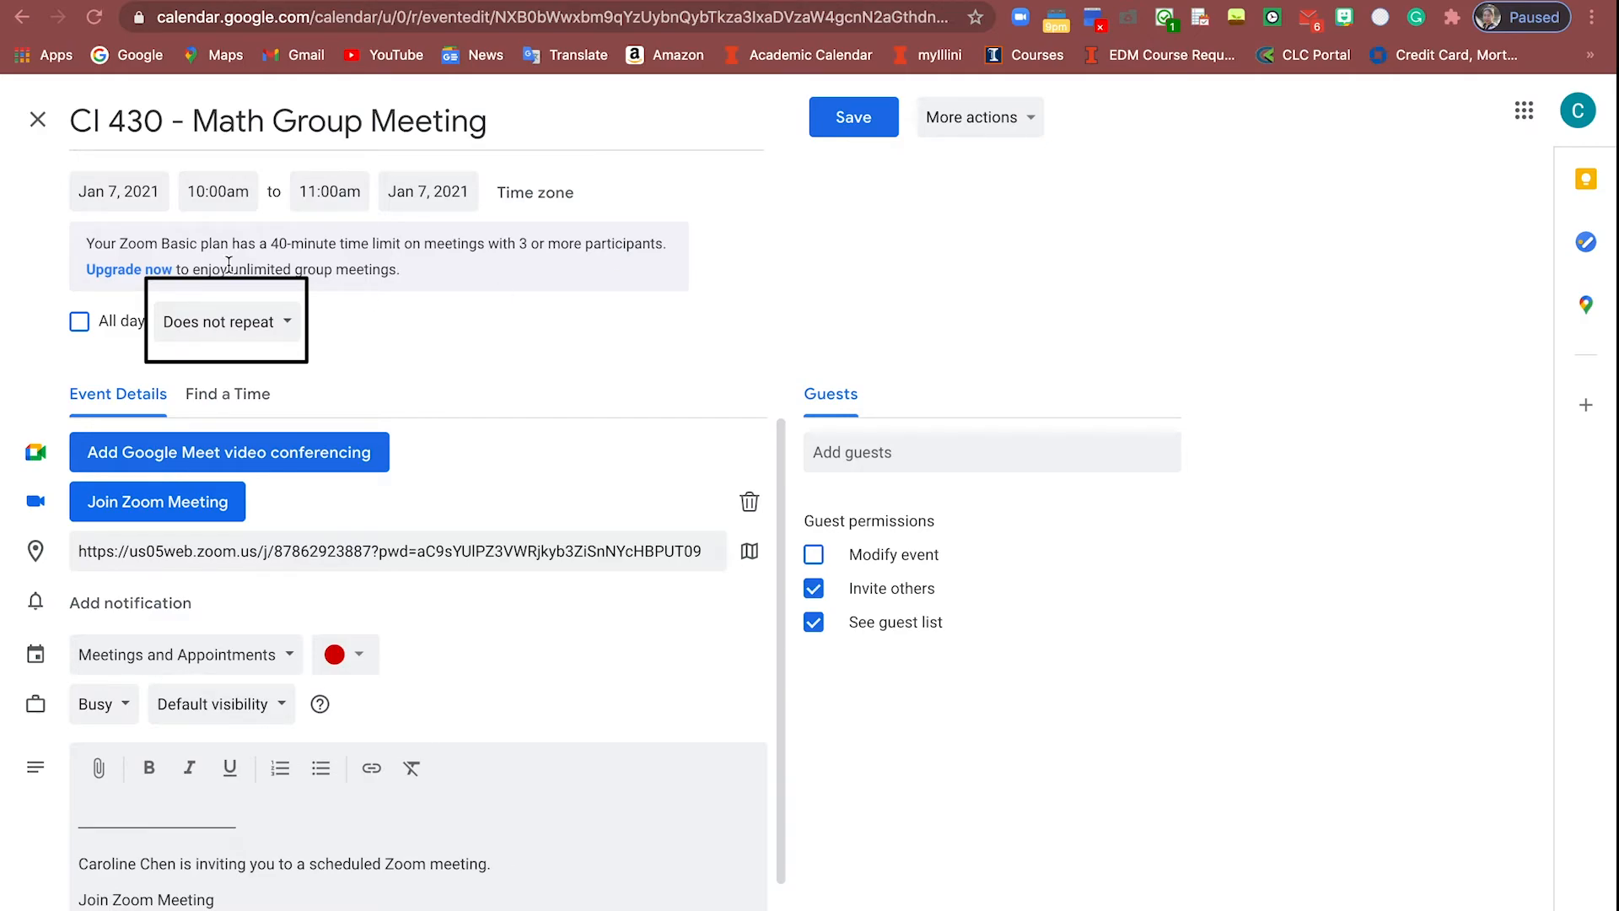
# Set a custom repeat: weekly on Thursday, ending after 16 occurrences
pyautogui.click(229, 333)
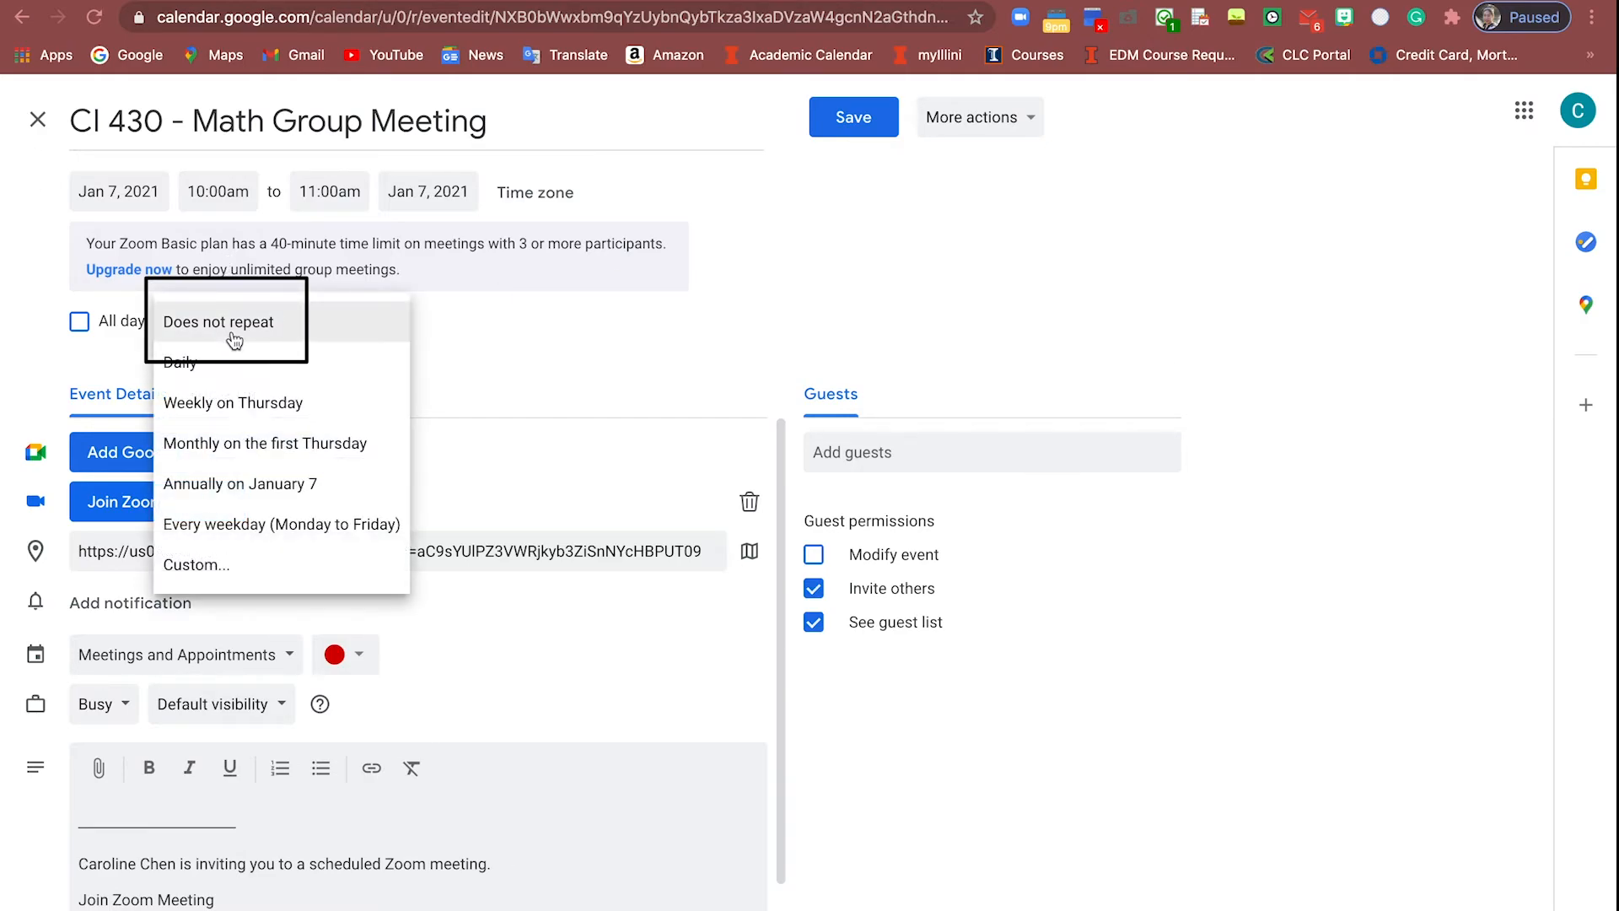
pyautogui.click(243, 565)
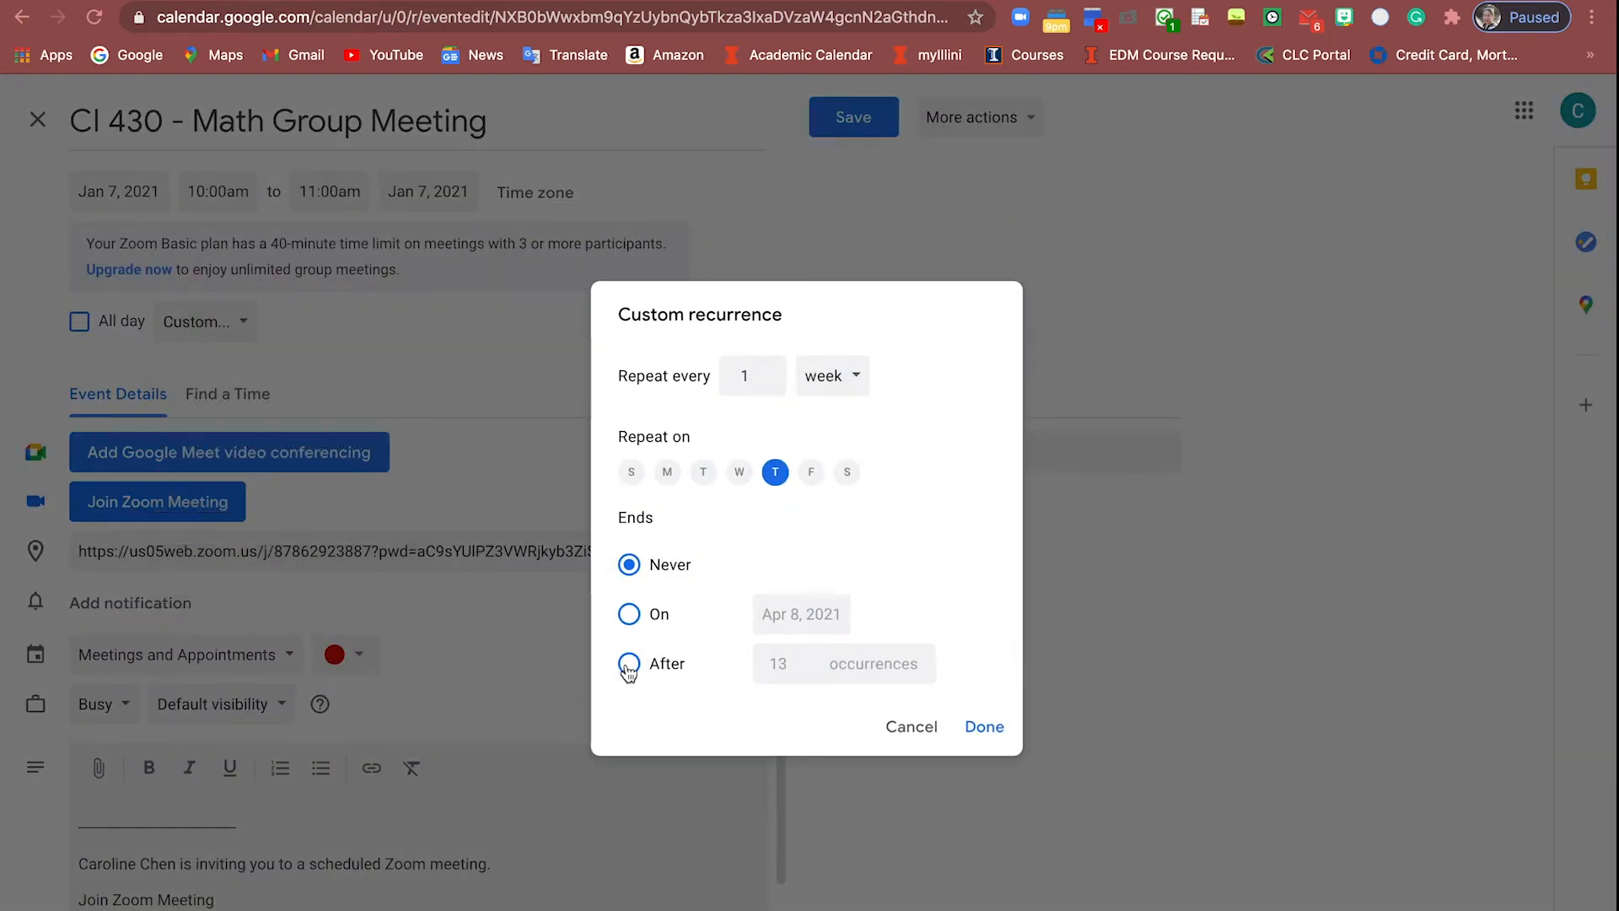
pyautogui.click(629, 664)
pyautogui.click(805, 659)
pyautogui.click(805, 659)
pyautogui.click(805, 660)
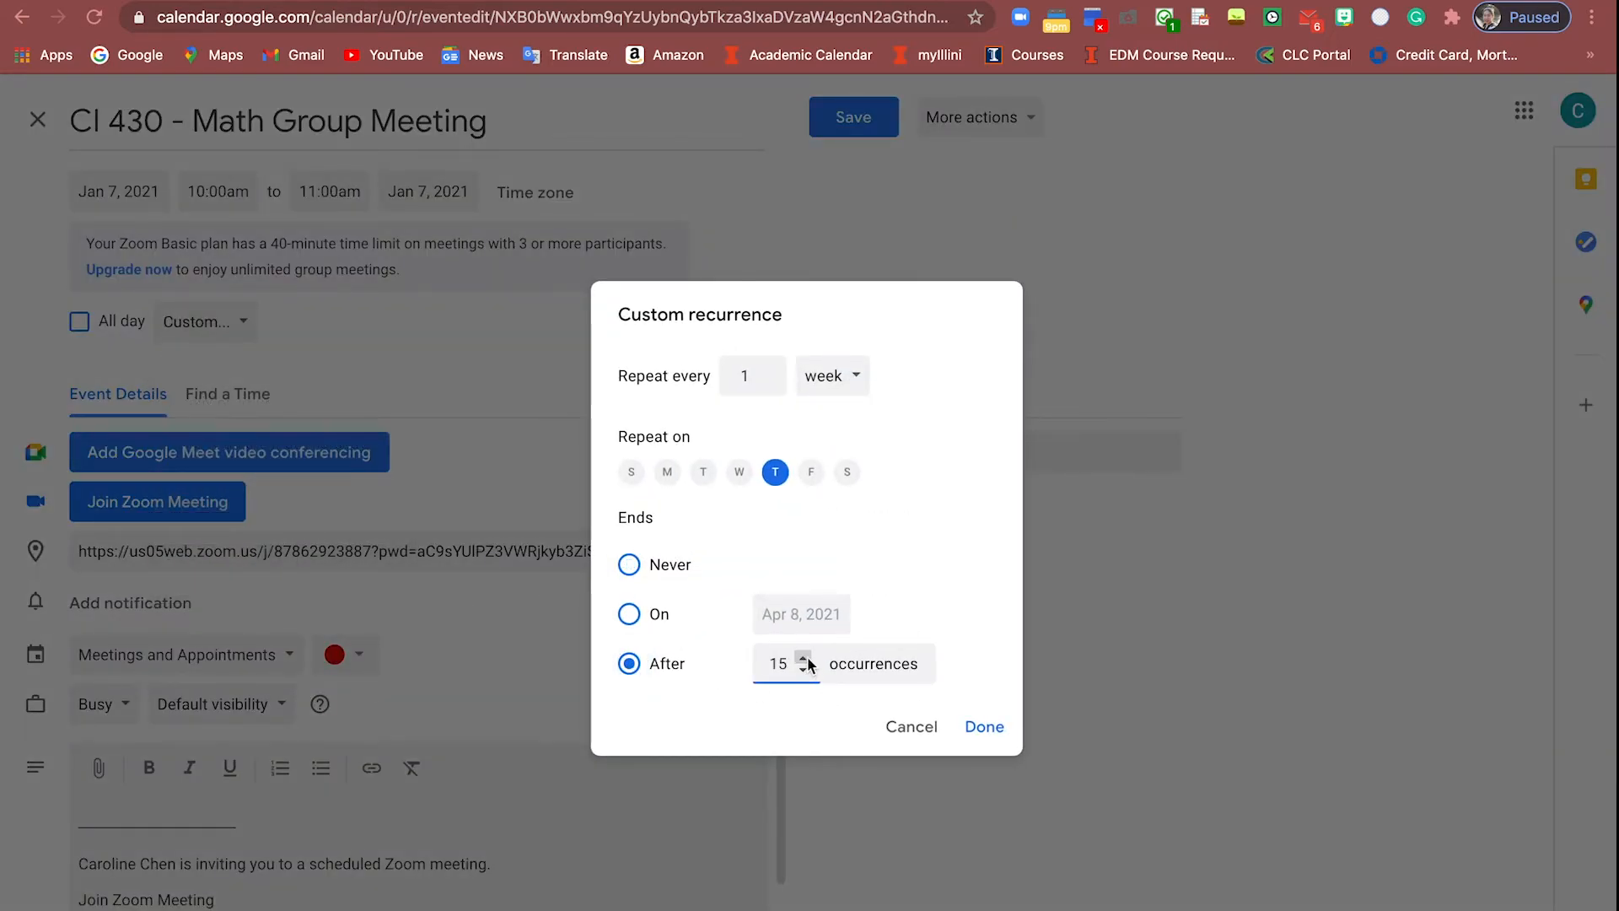
pyautogui.click(980, 727)
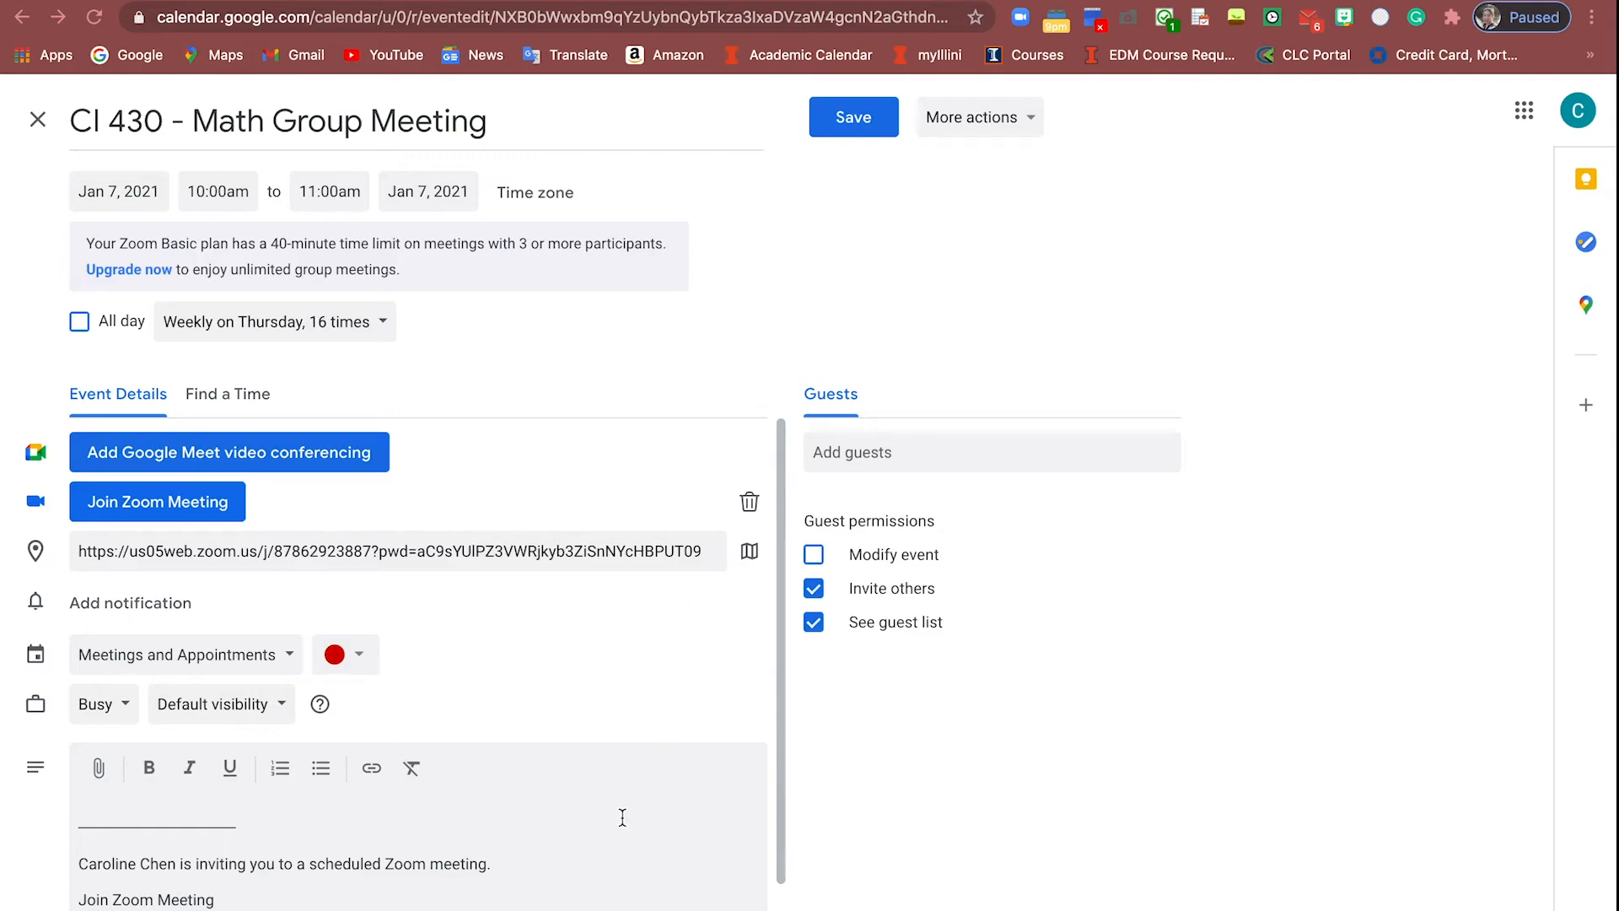
pyautogui.scroll(-1, 507, 702)
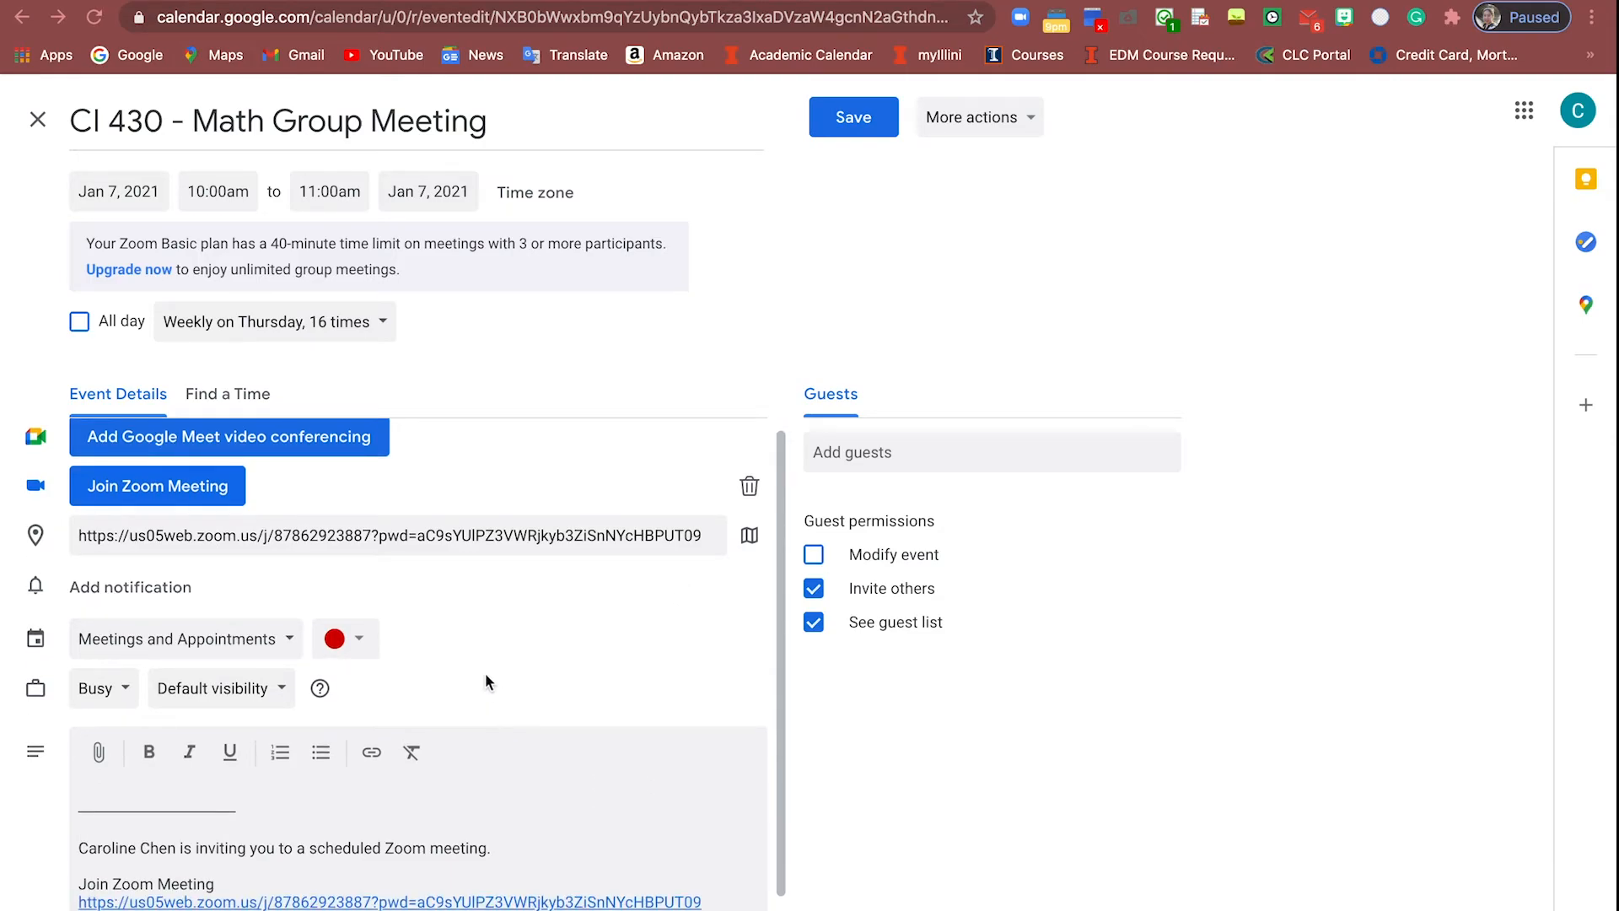
# Save the weekly 16-occurrence CI 430 - Math Group Meeting
pyautogui.scroll(-2, 485, 670)
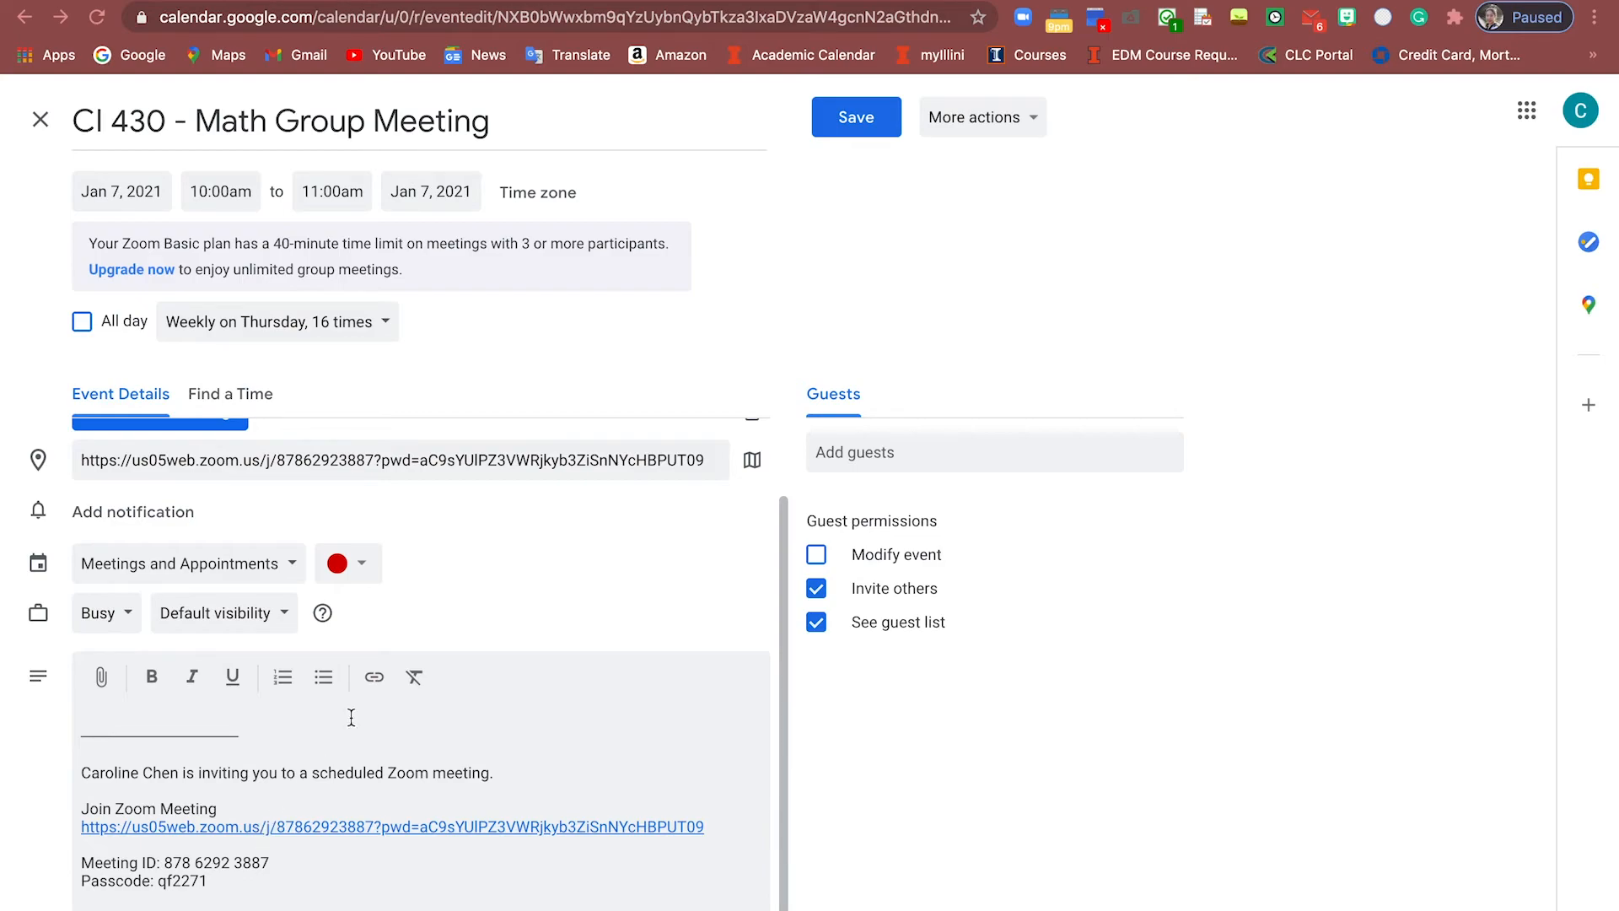
pyautogui.click(841, 116)
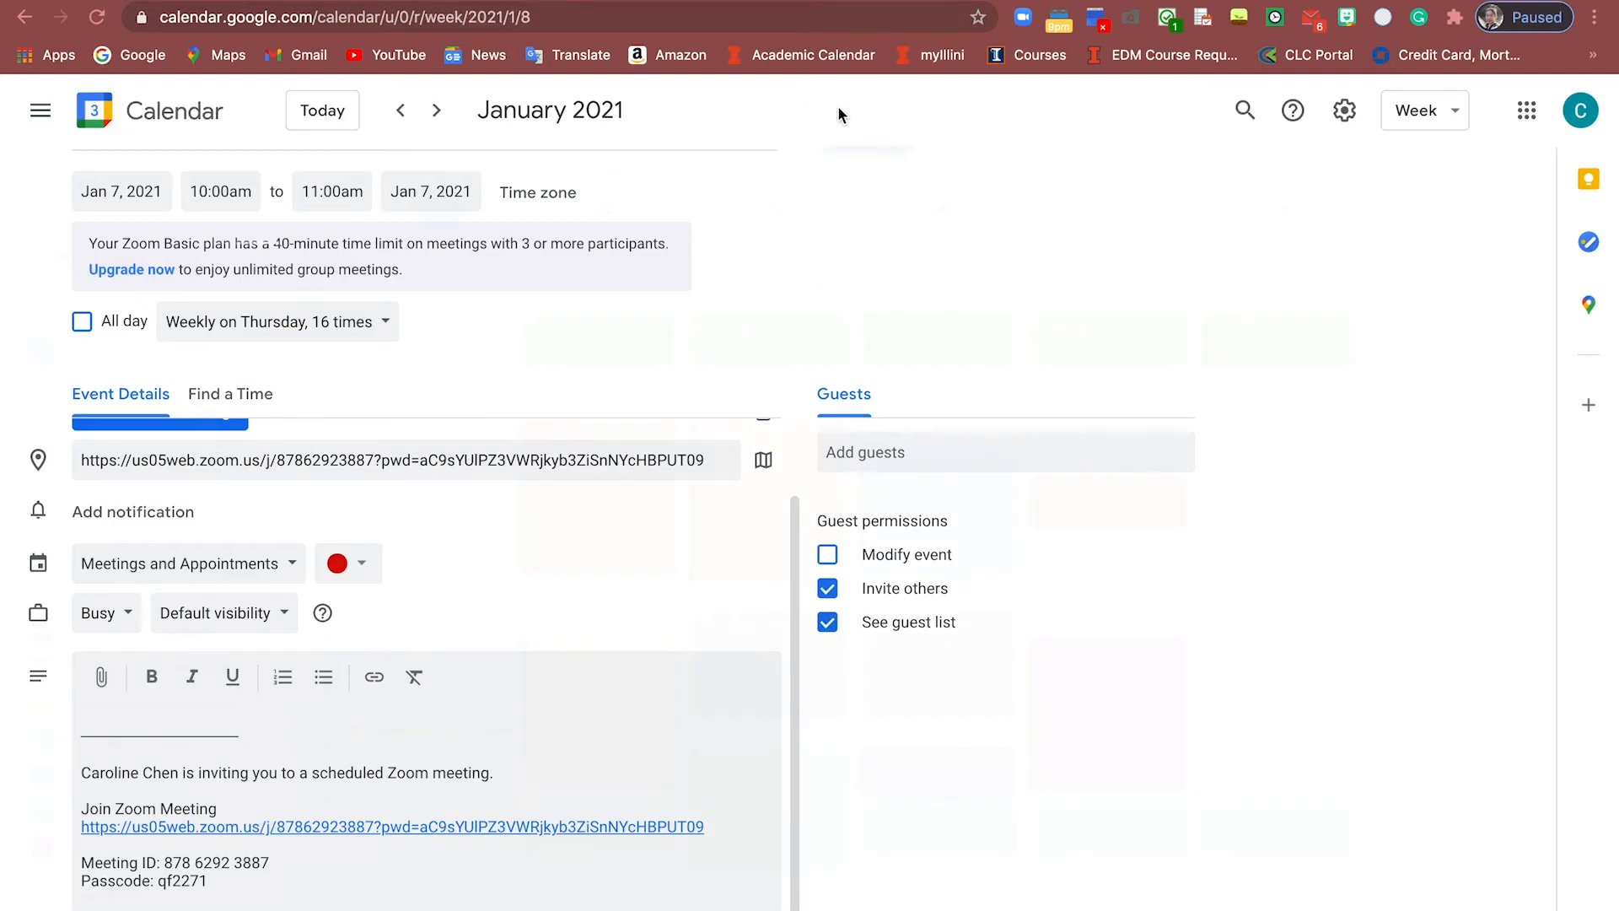
# Page forward to Feb 21–27 checking the Thursday meetings, then back to Jan 24–30
pyautogui.click(436, 118)
pyautogui.click(436, 118)
pyautogui.click(436, 116)
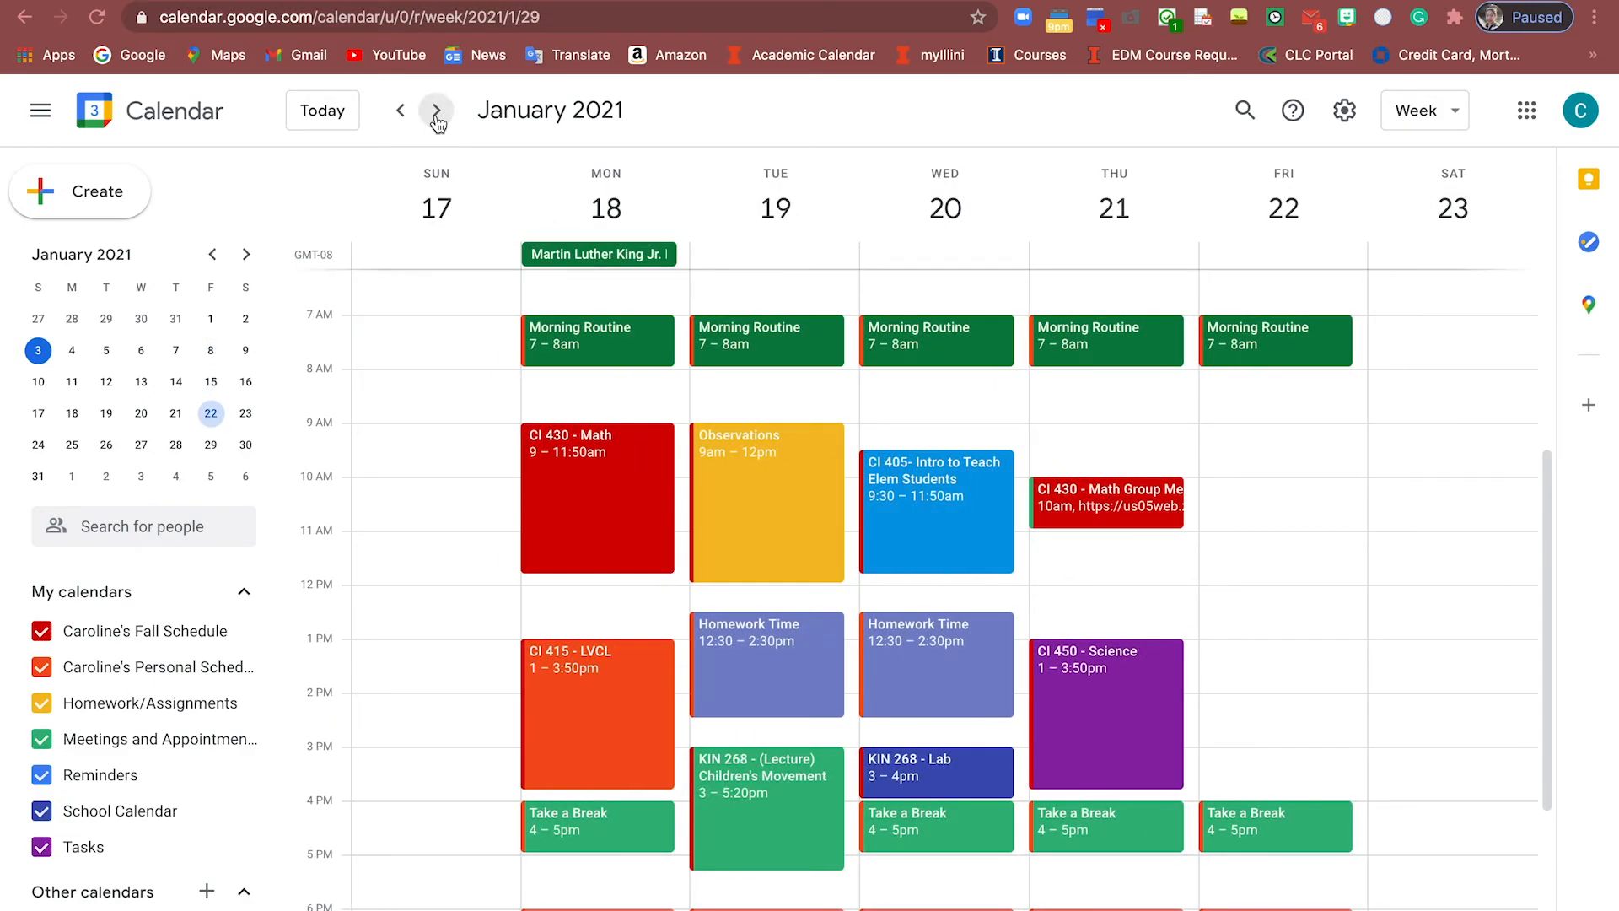
pyautogui.click(436, 116)
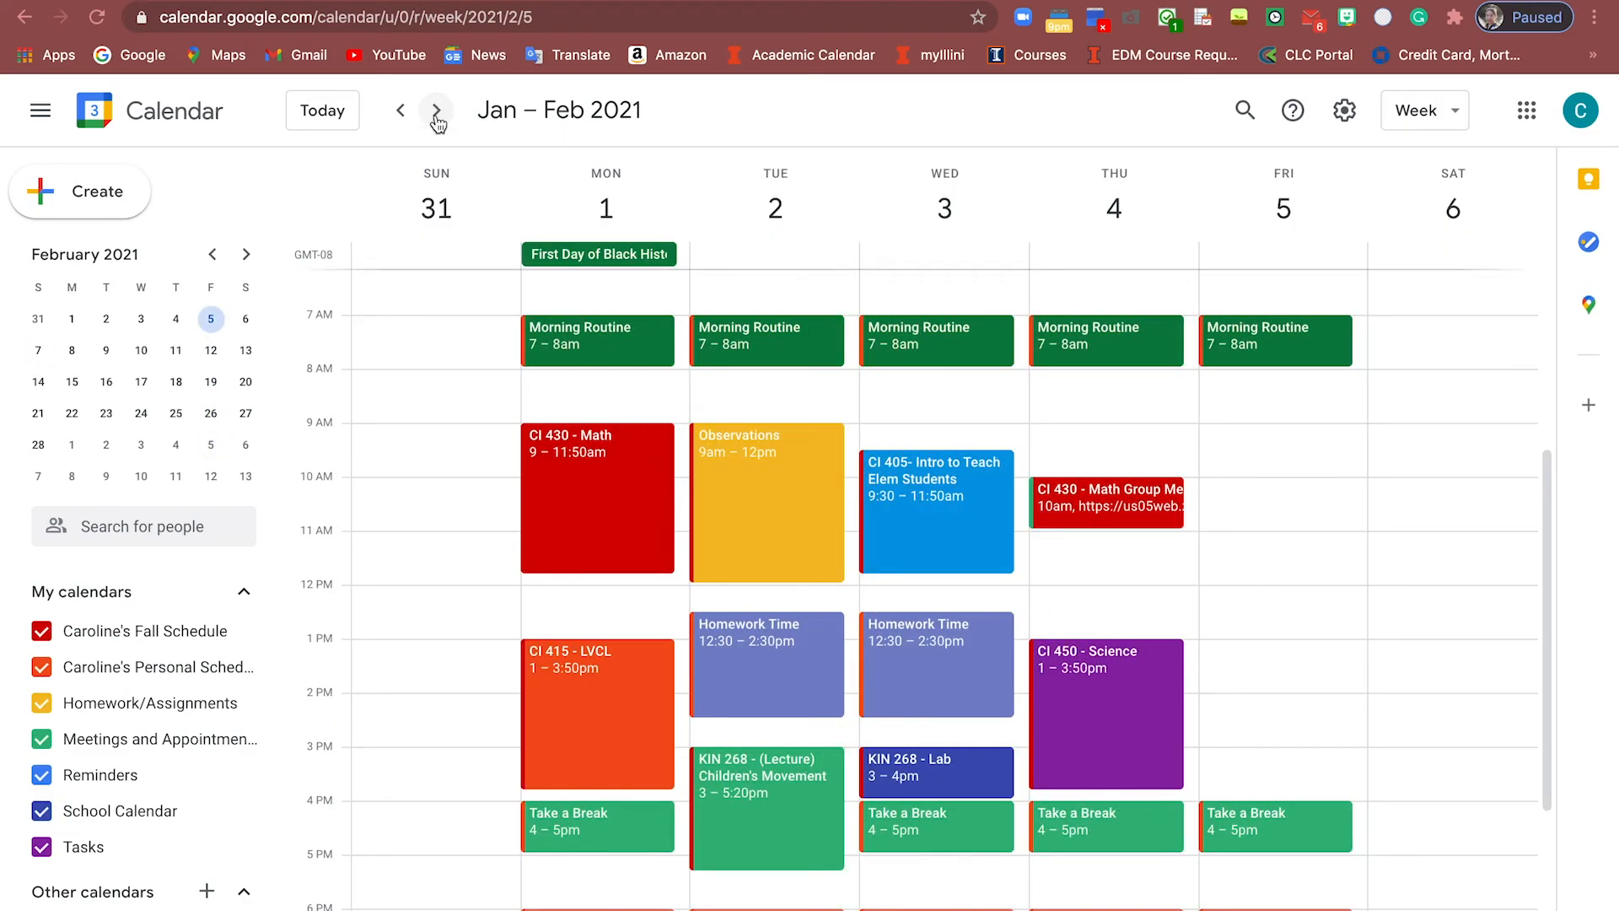
pyautogui.click(436, 119)
pyautogui.click(436, 118)
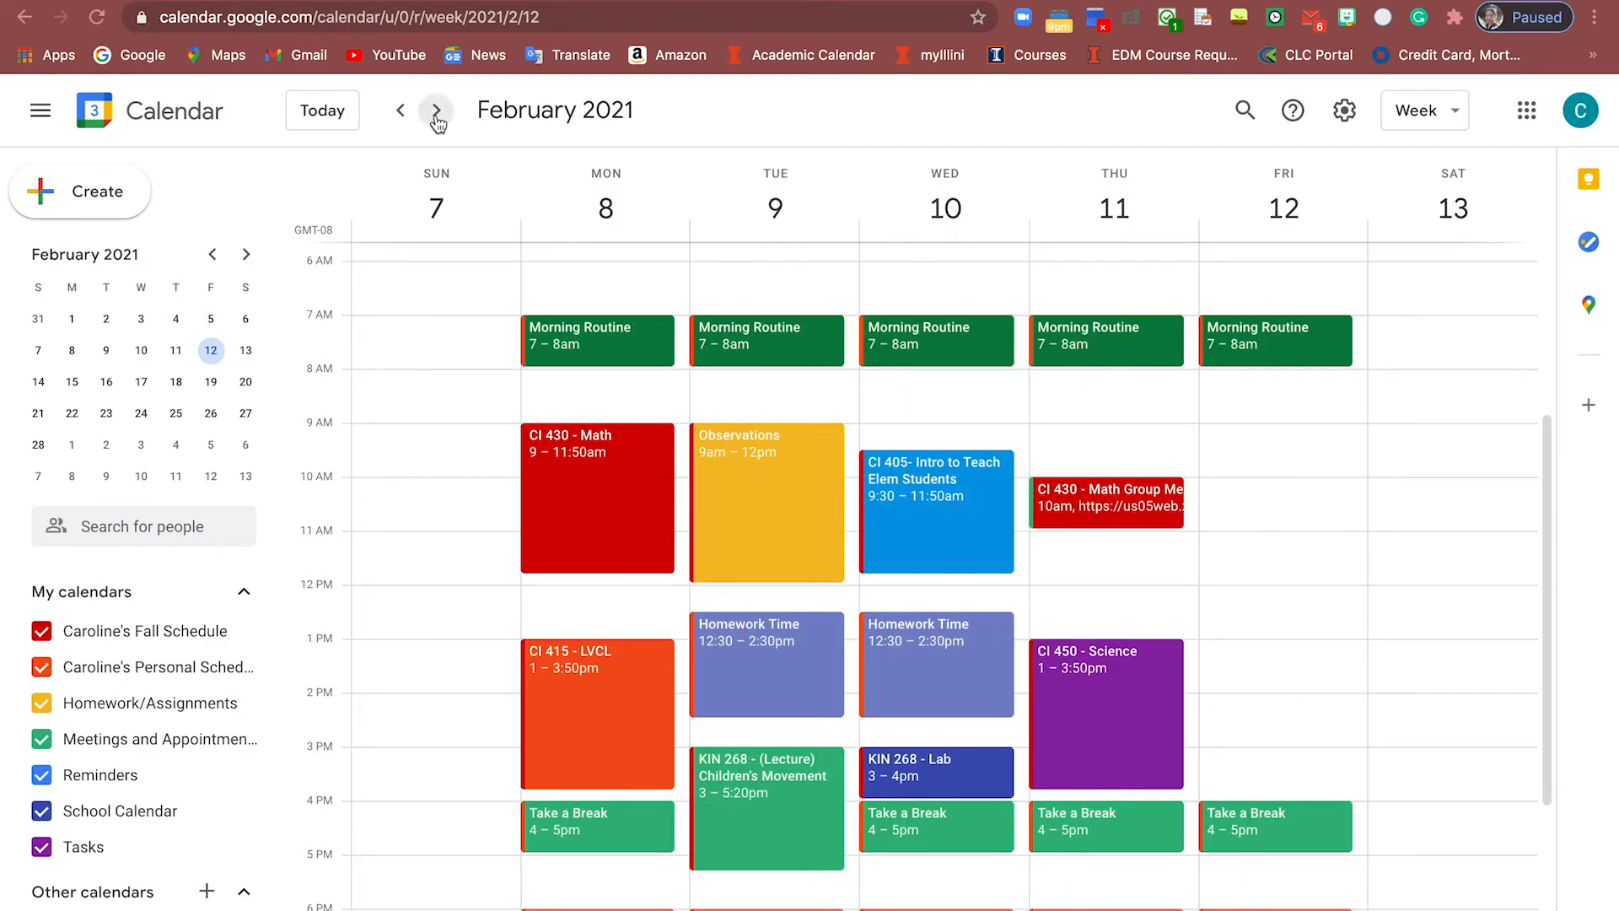
pyautogui.click(436, 118)
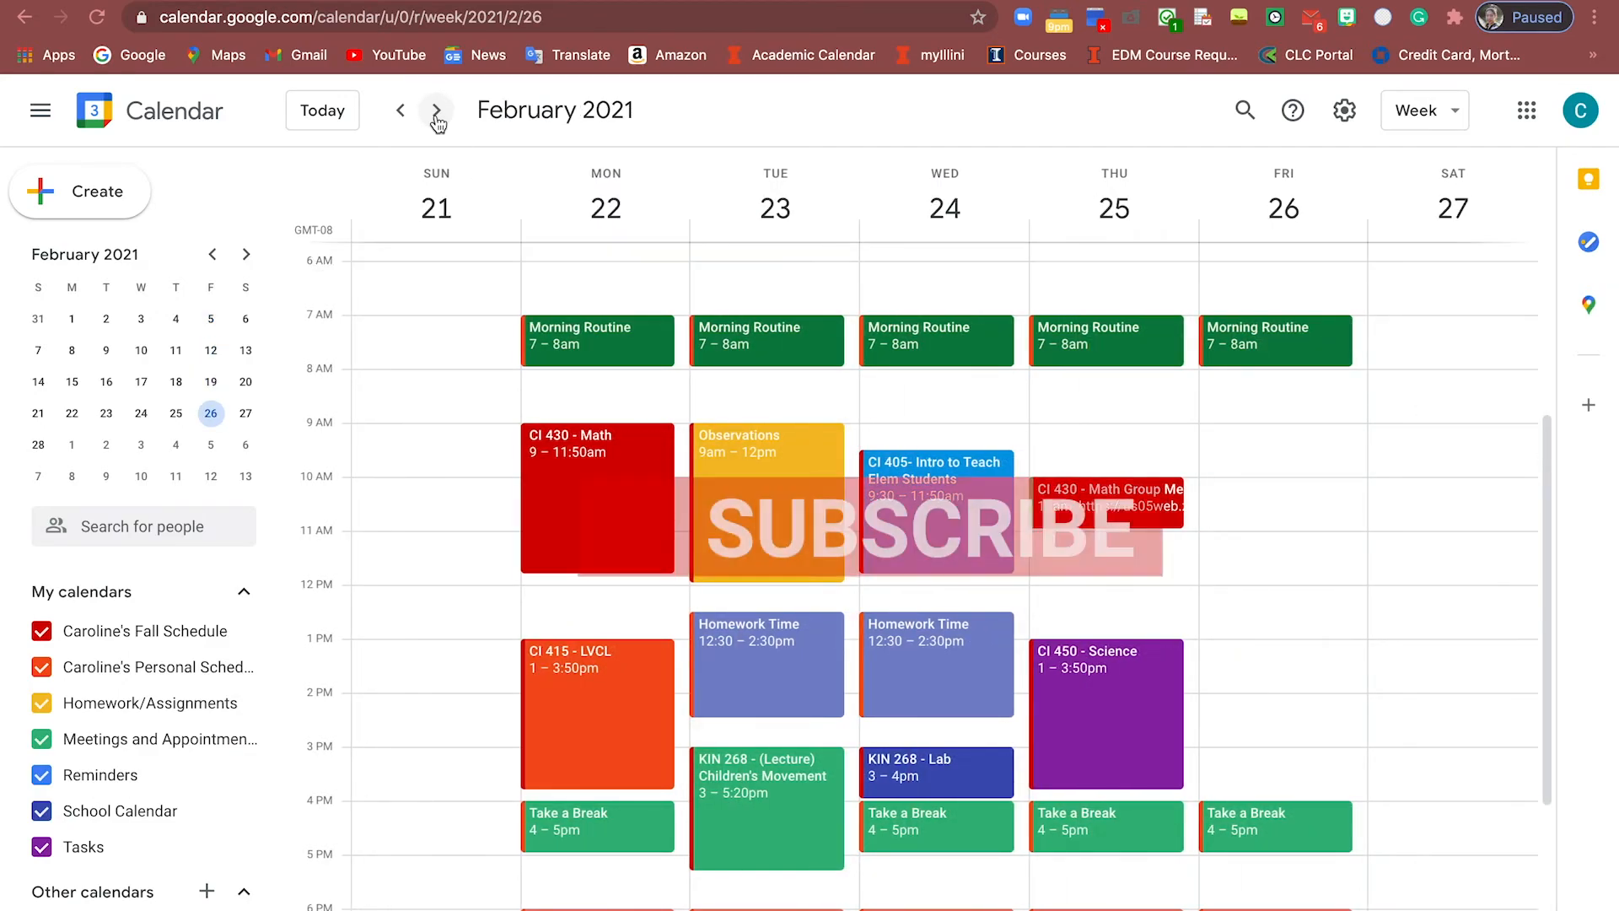
pyautogui.click(399, 111)
pyautogui.click(398, 111)
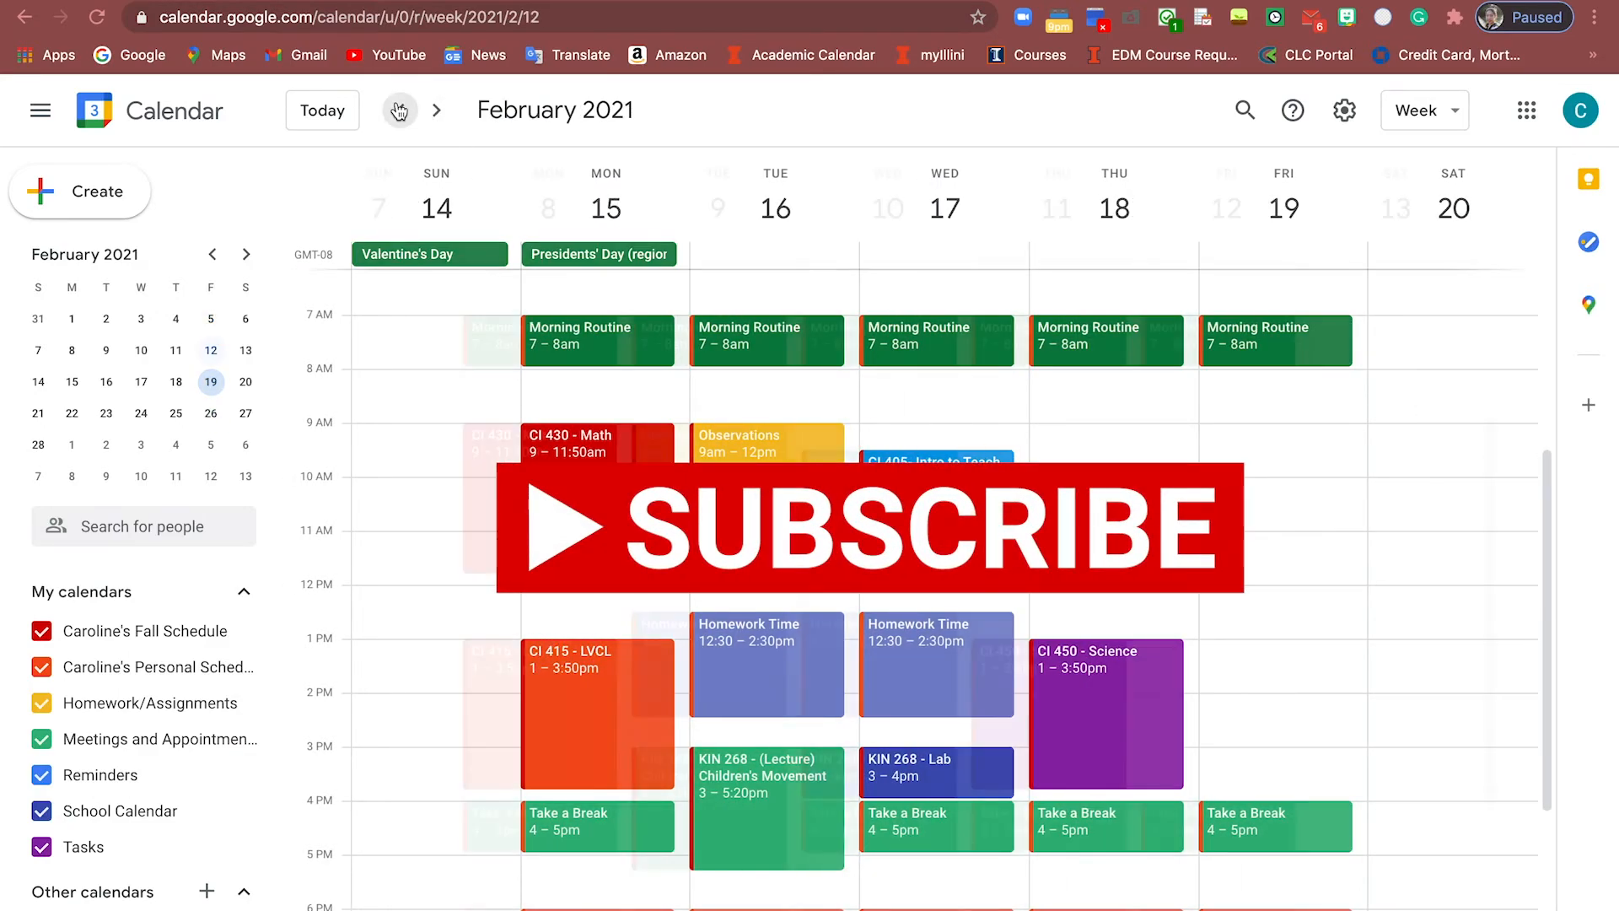
pyautogui.click(399, 110)
pyautogui.click(399, 110)
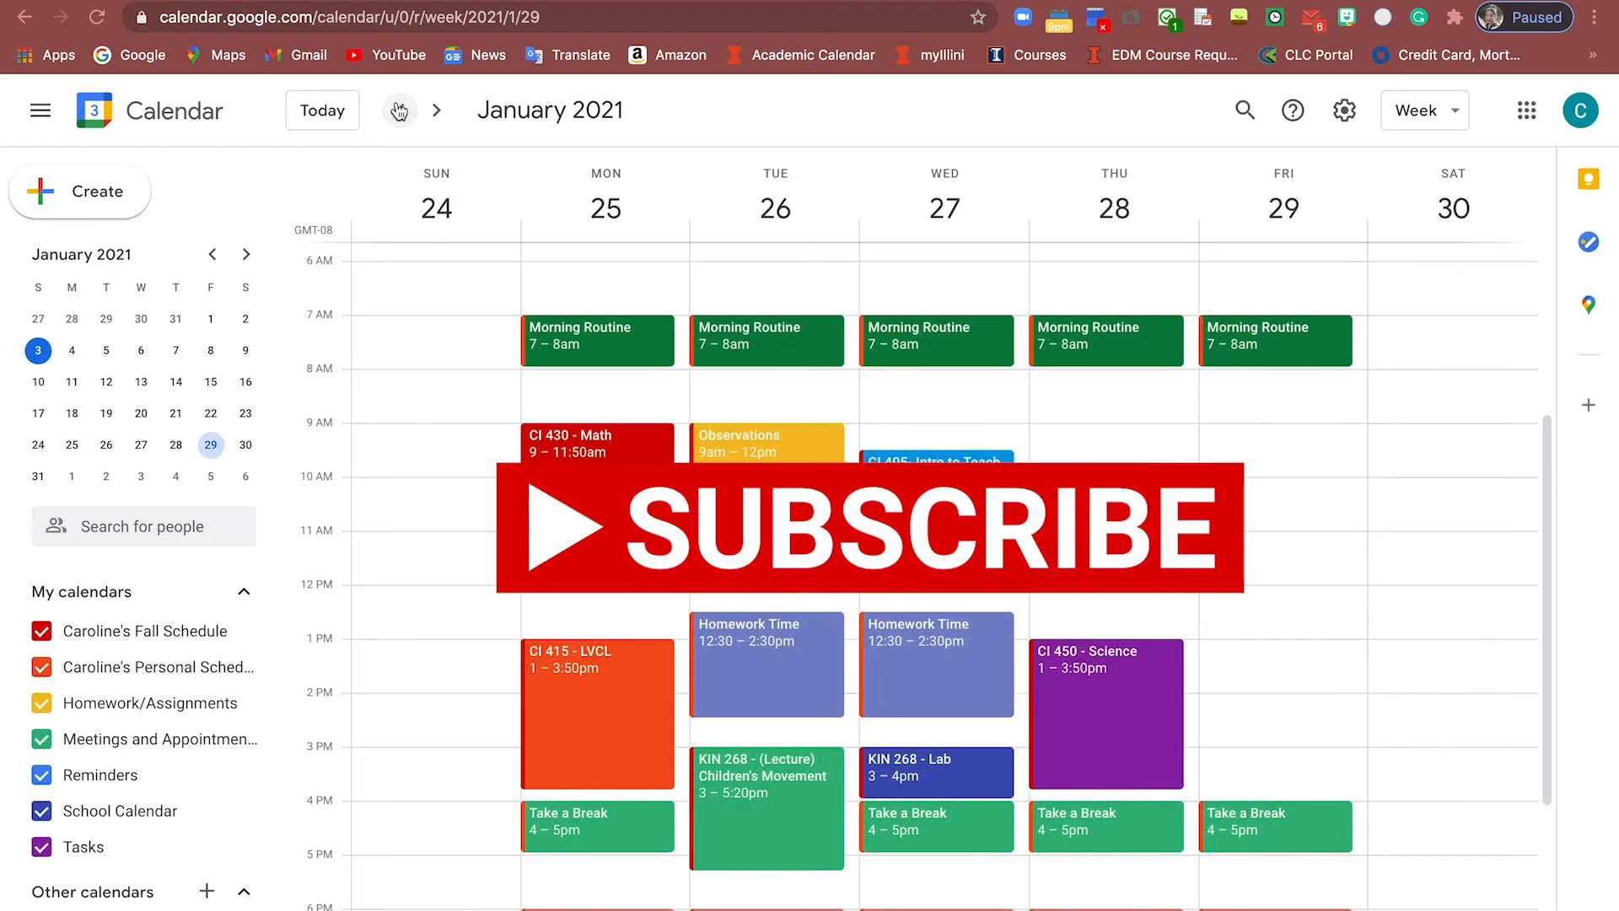